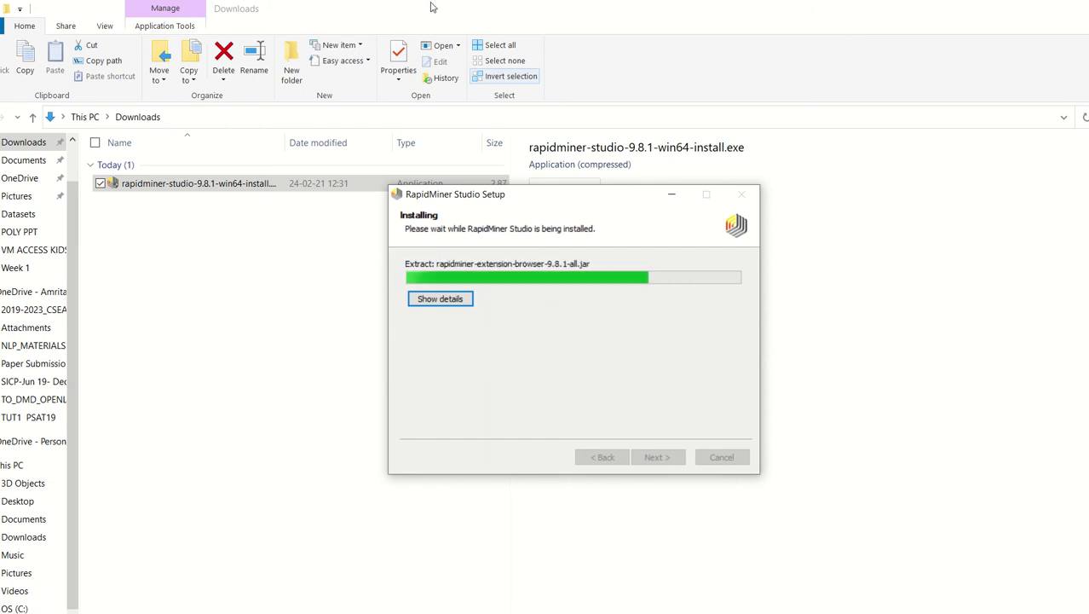
# - Finish the RapidMiner Studio setup with launch enabled and accept the end user license agreement
pyautogui.moveTo(475, 26)
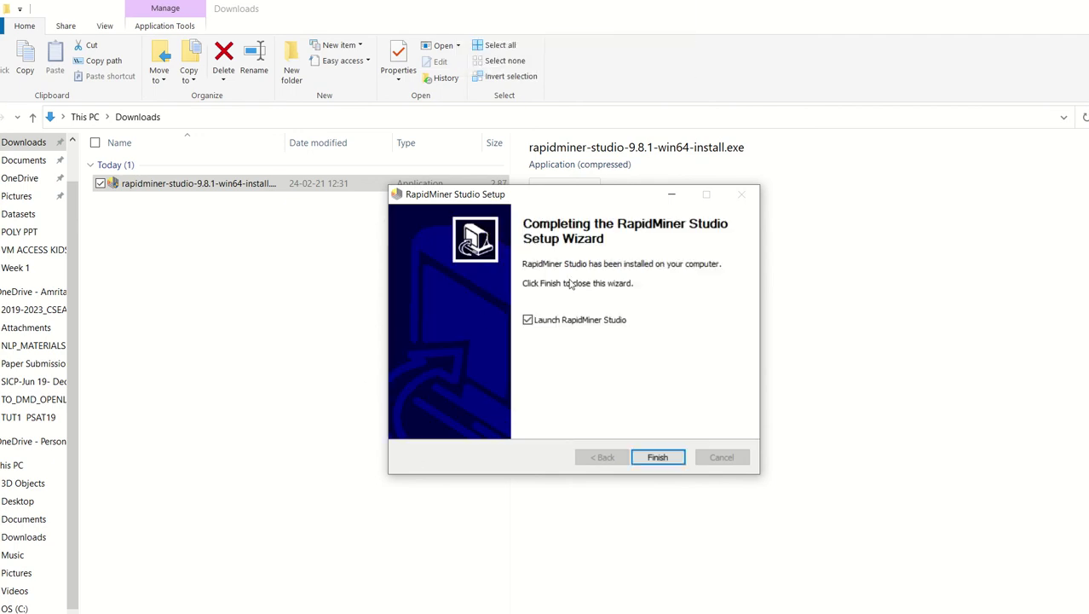
pyautogui.click(657, 458)
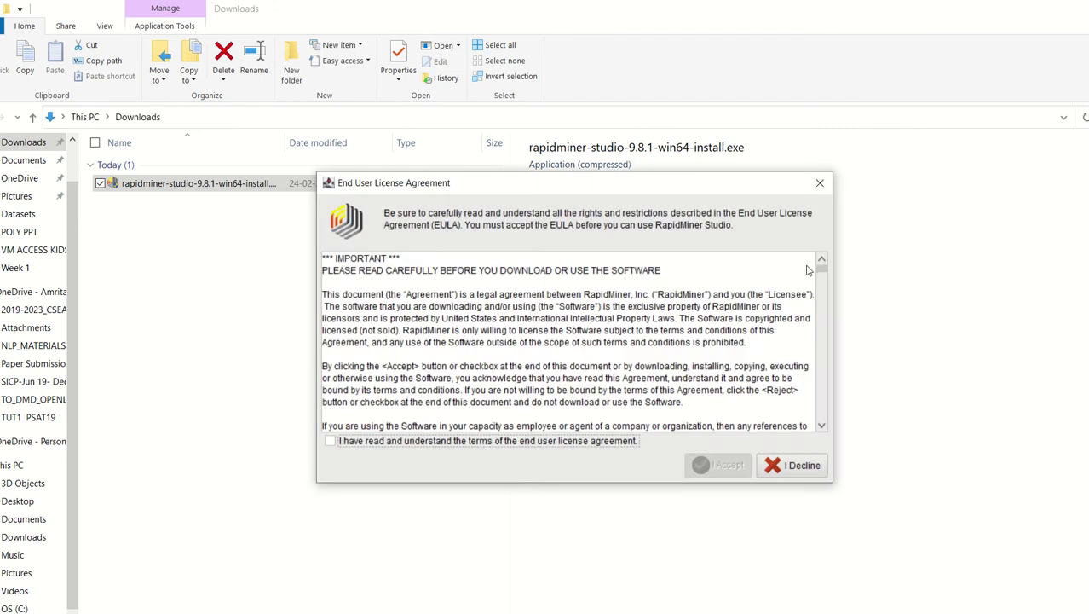
pyautogui.moveTo(823, 272); pyautogui.dragTo(866, 456)
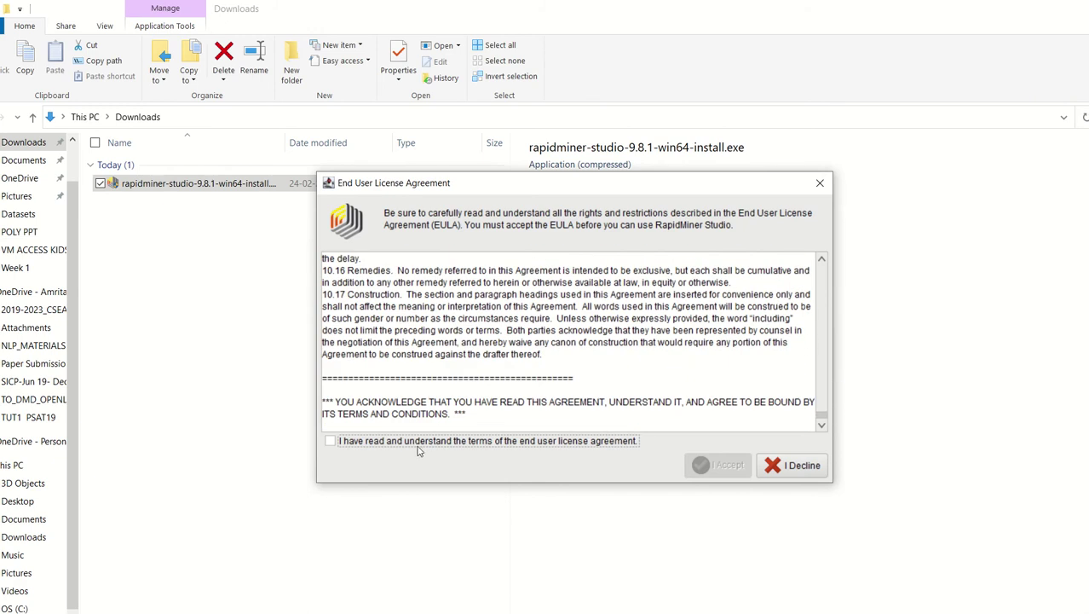
pyautogui.click(329, 441)
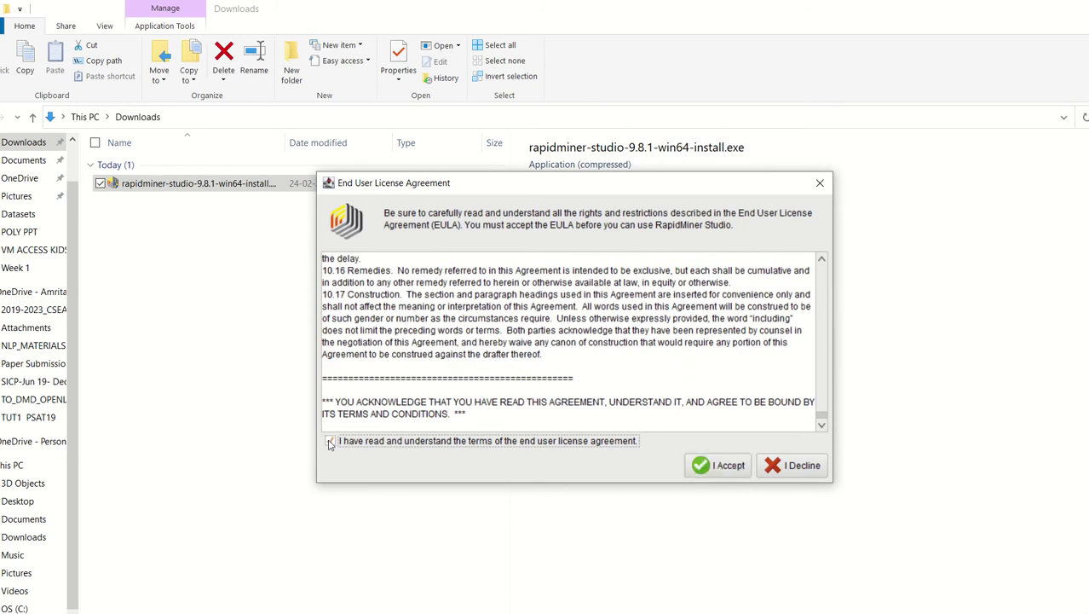
pyautogui.click(725, 467)
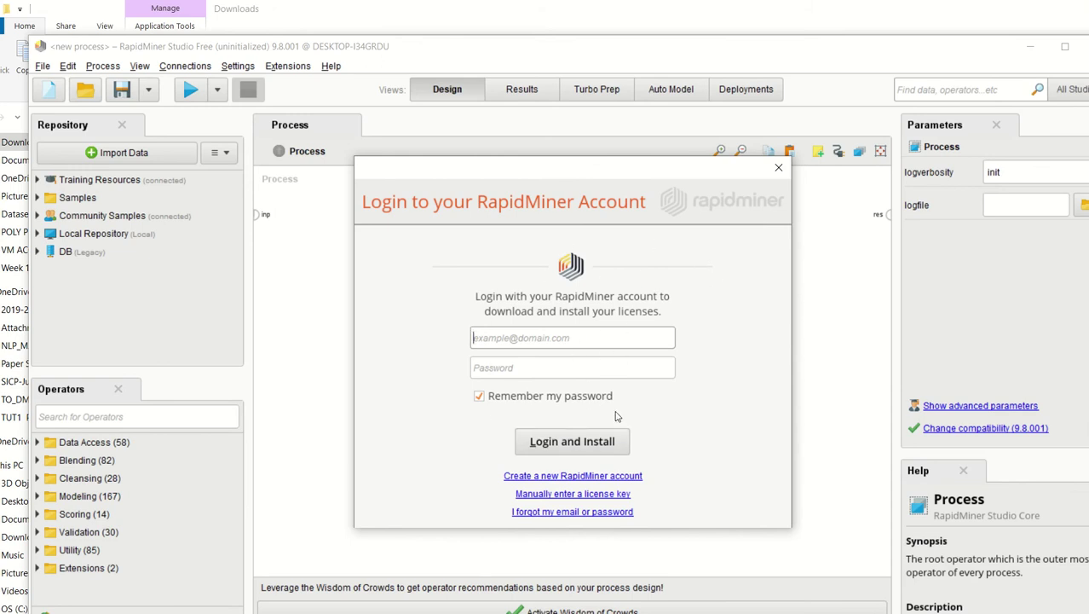
pyautogui.click(778, 167)
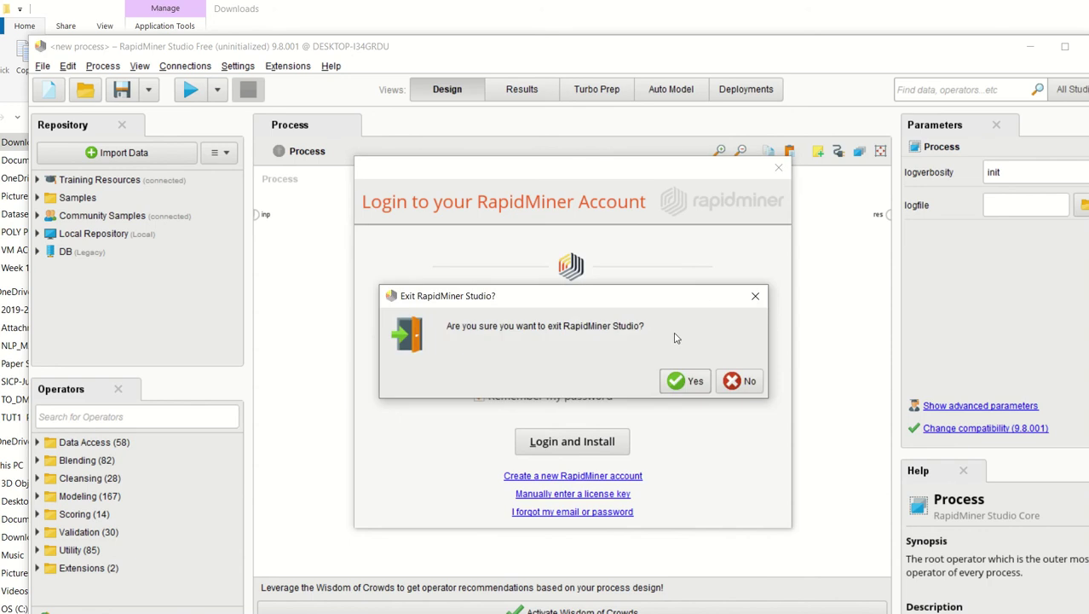
pyautogui.click(735, 381)
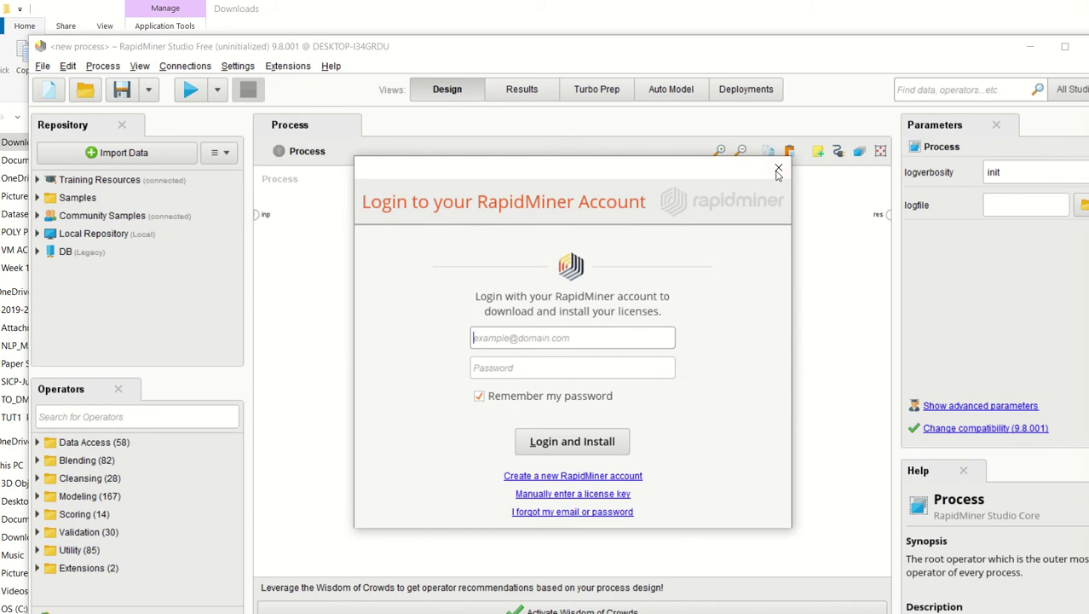
pyautogui.moveTo(533, 181); pyautogui.dragTo(843, 613)
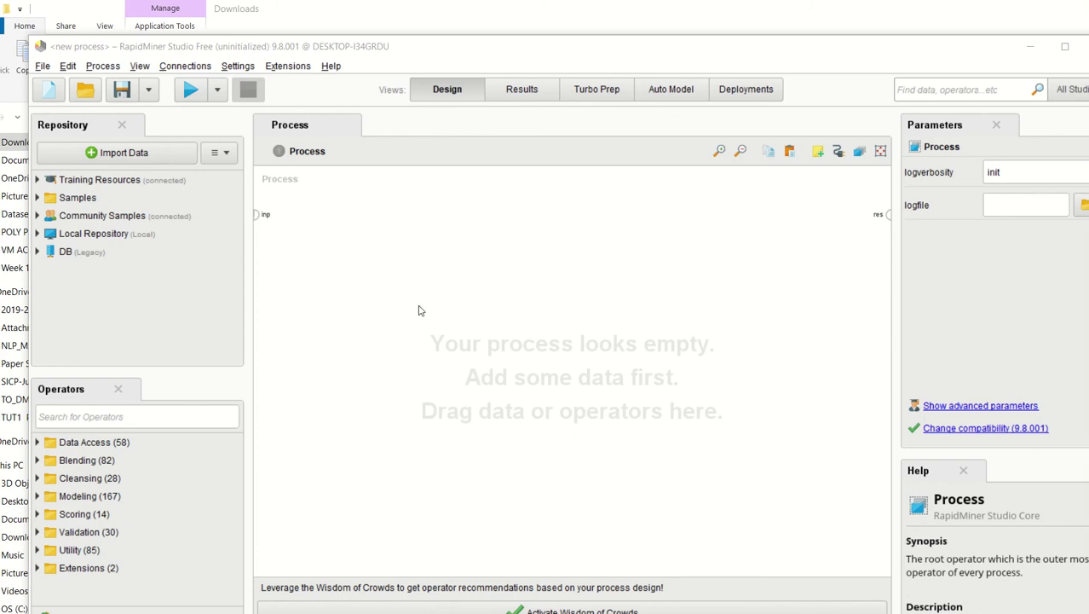
pyautogui.moveTo(522, 4)
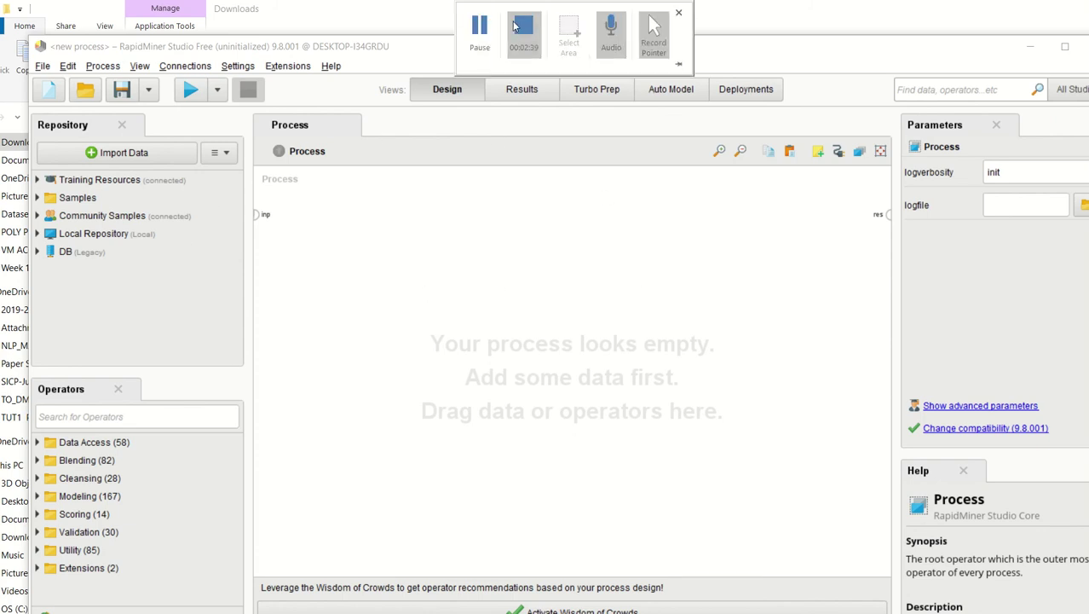
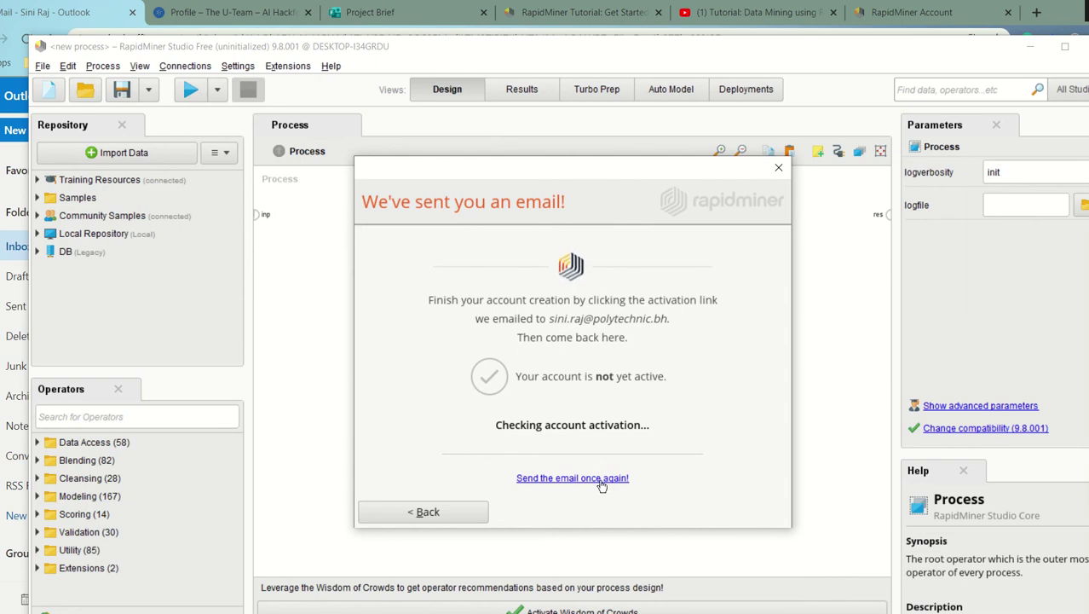
# - Resend the account activation email, verify the address from the RapidMiner message in Outlook, and start using RapidMiner Studio
pyautogui.click(602, 482)
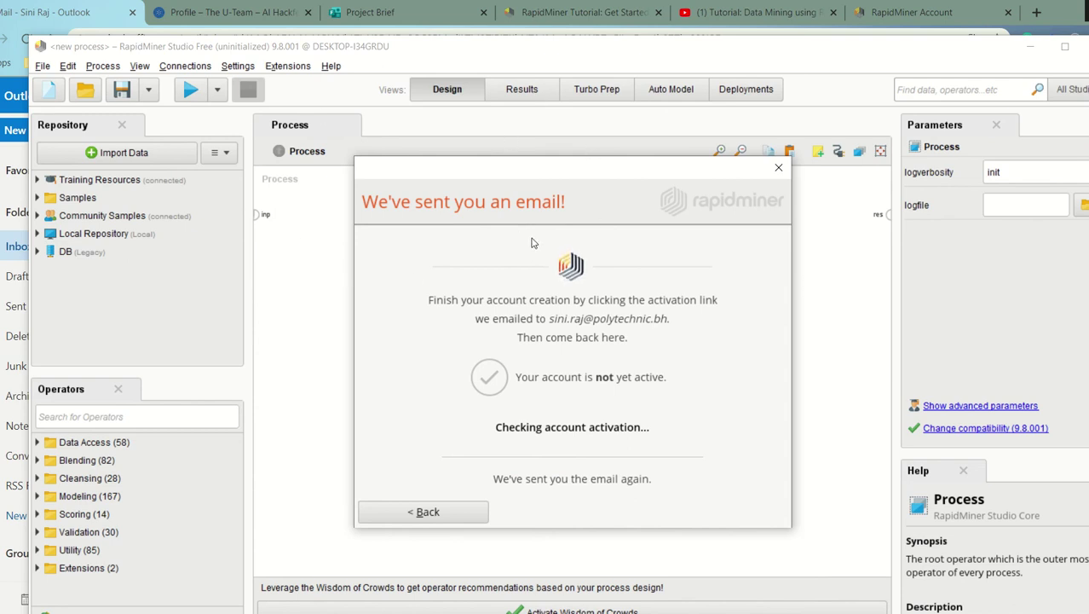
pyautogui.moveTo(535, 6)
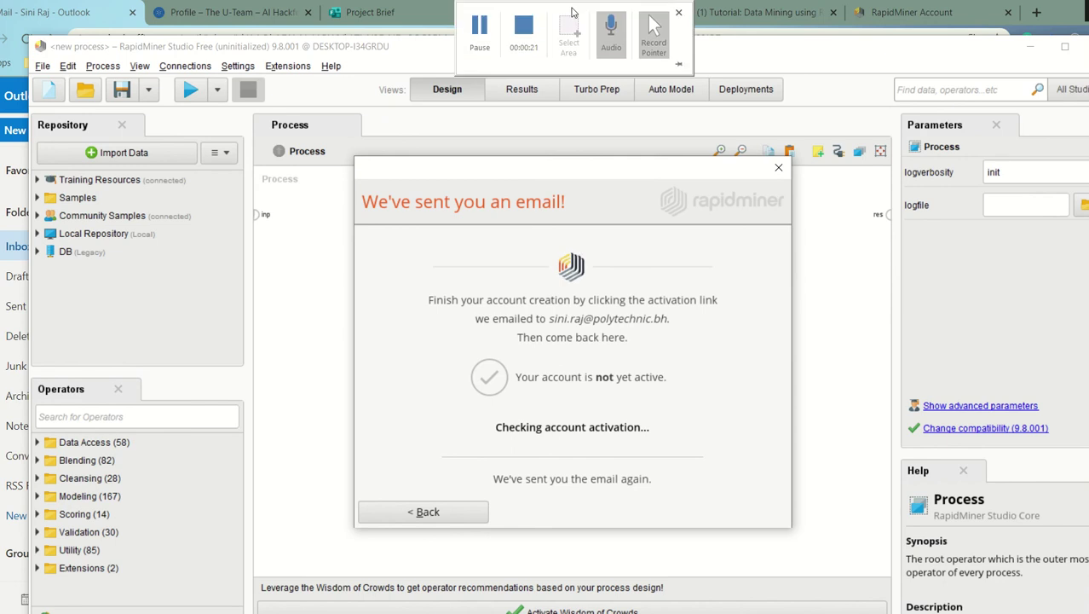
pyautogui.click(247, 365)
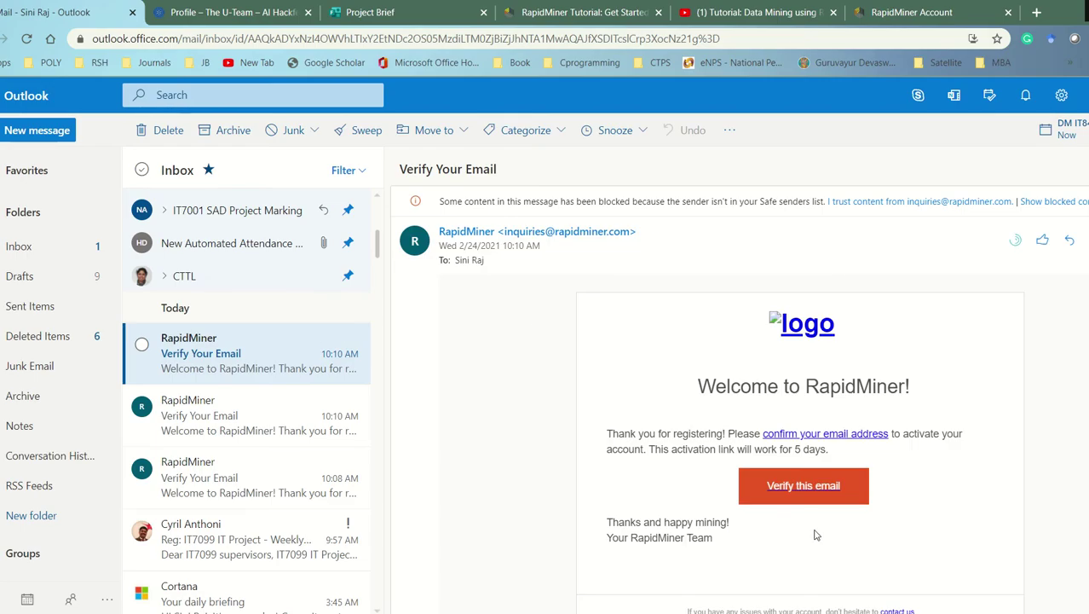
pyautogui.click(809, 487)
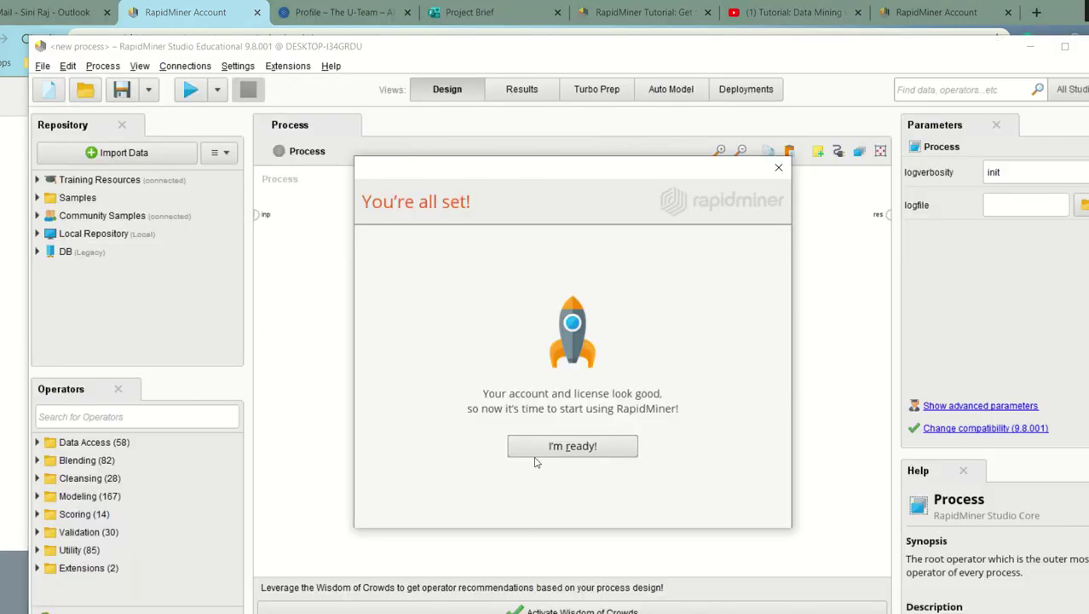
pyautogui.click(559, 445)
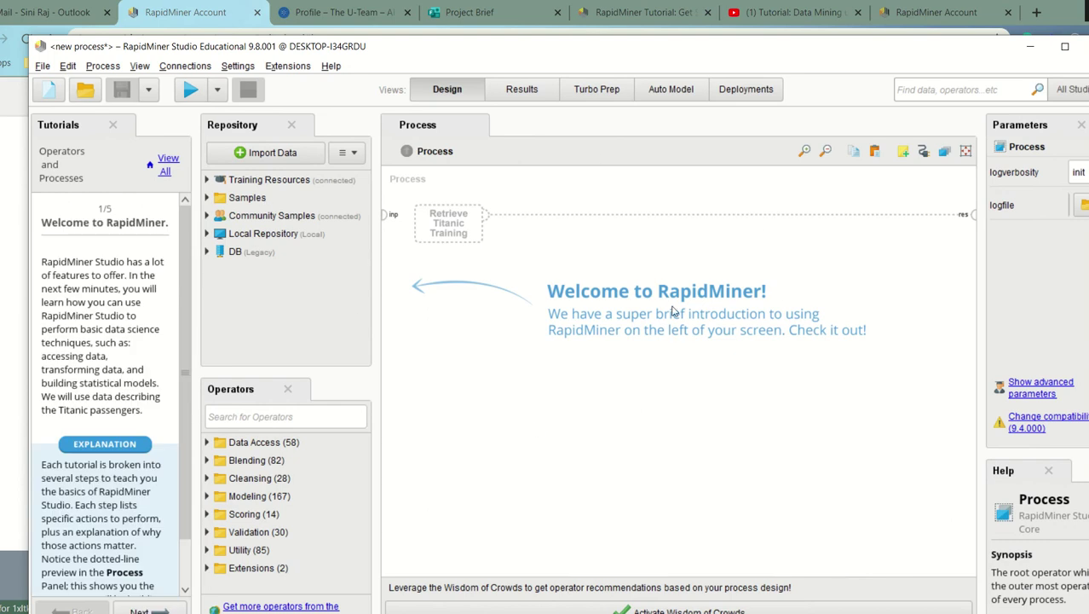
pyautogui.moveTo(515, 7)
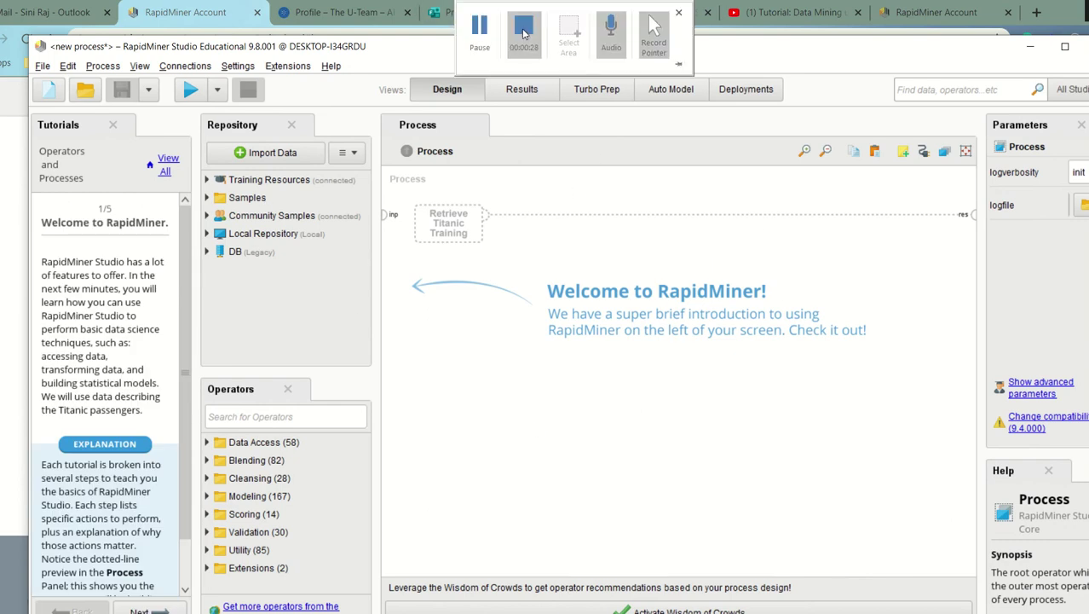
pyautogui.click(523, 33)
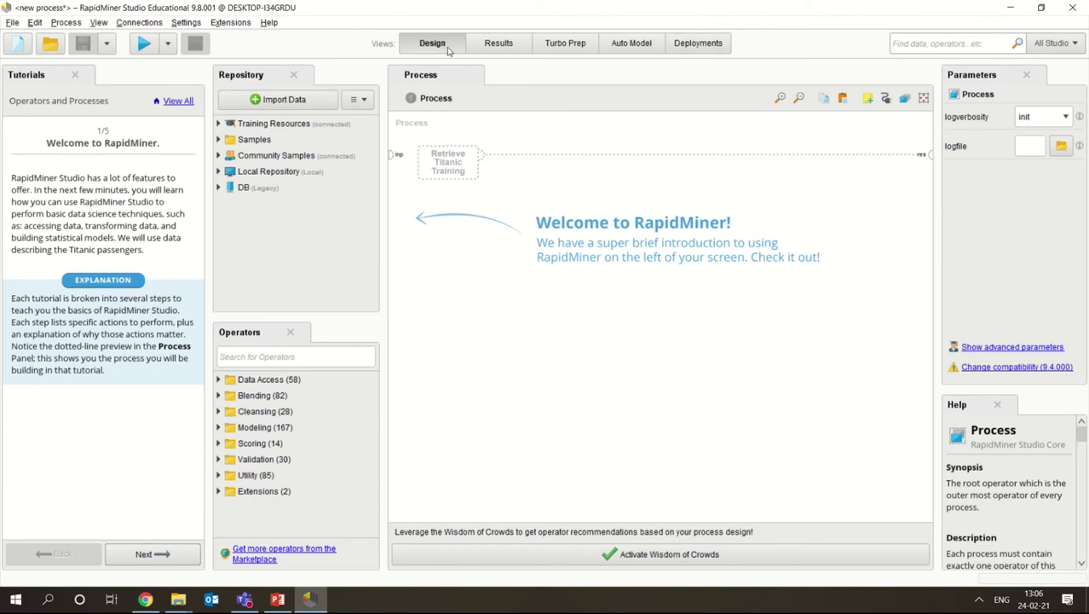
# - Look through the Results, Turbo Prep, Auto Model and Deployments views, and return to the Design view
pyautogui.click(504, 44)
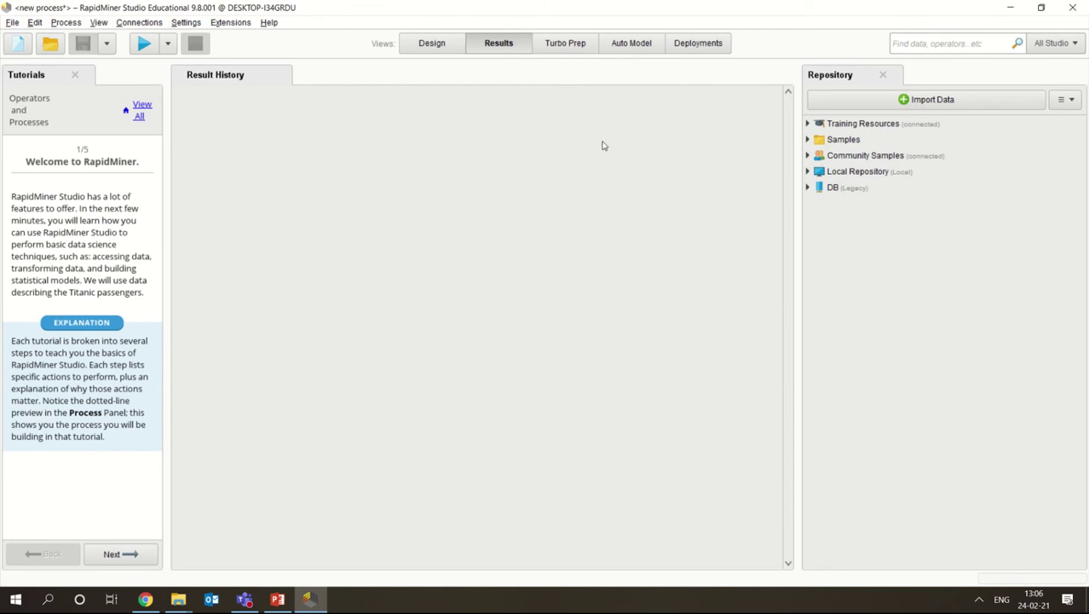
pyautogui.click(575, 44)
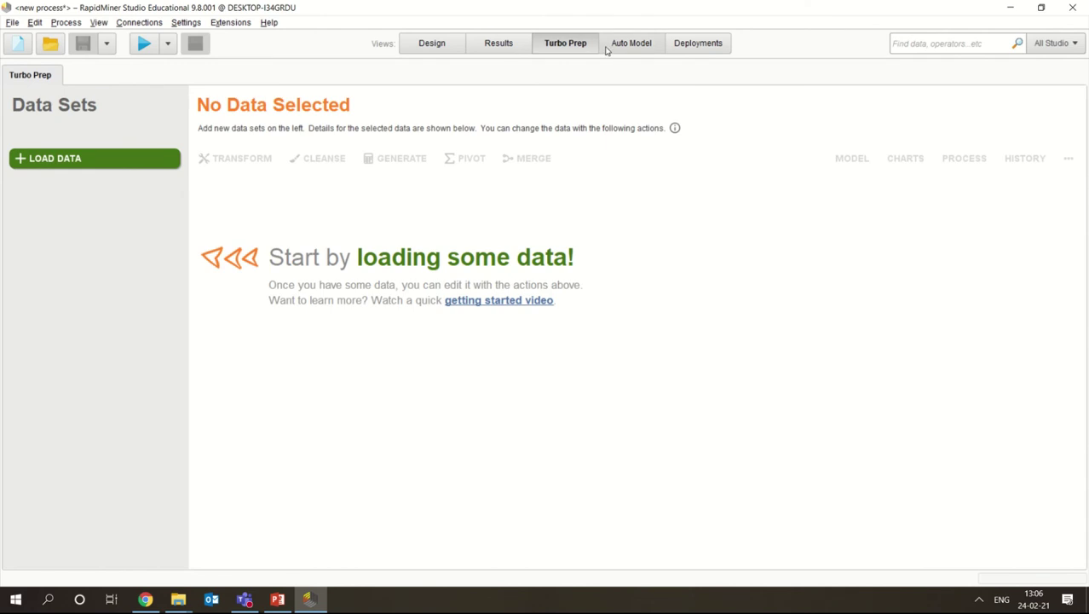
pyautogui.click(631, 46)
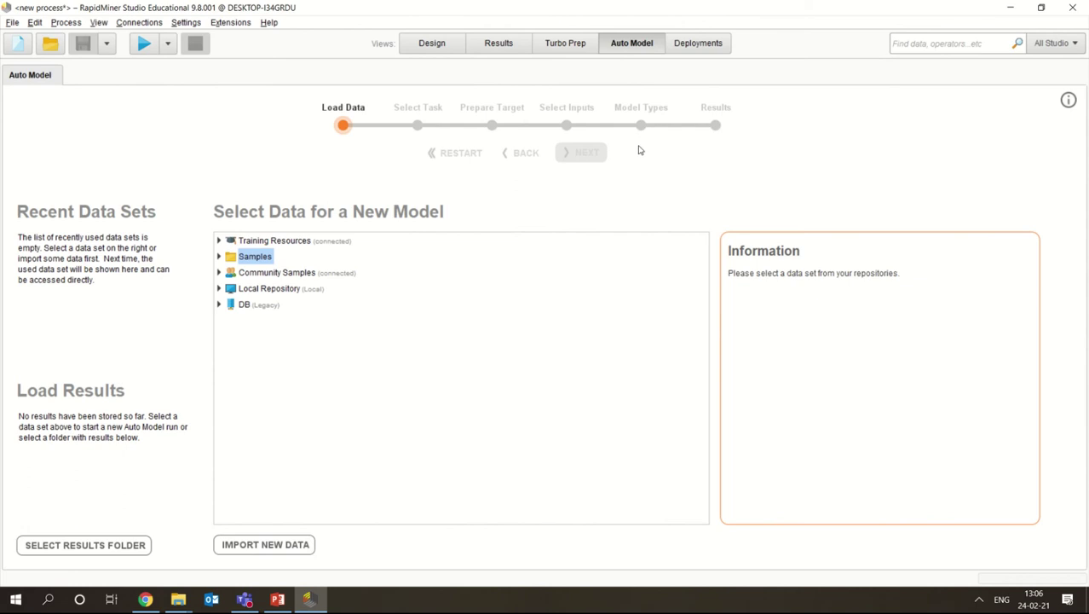
pyautogui.click(697, 44)
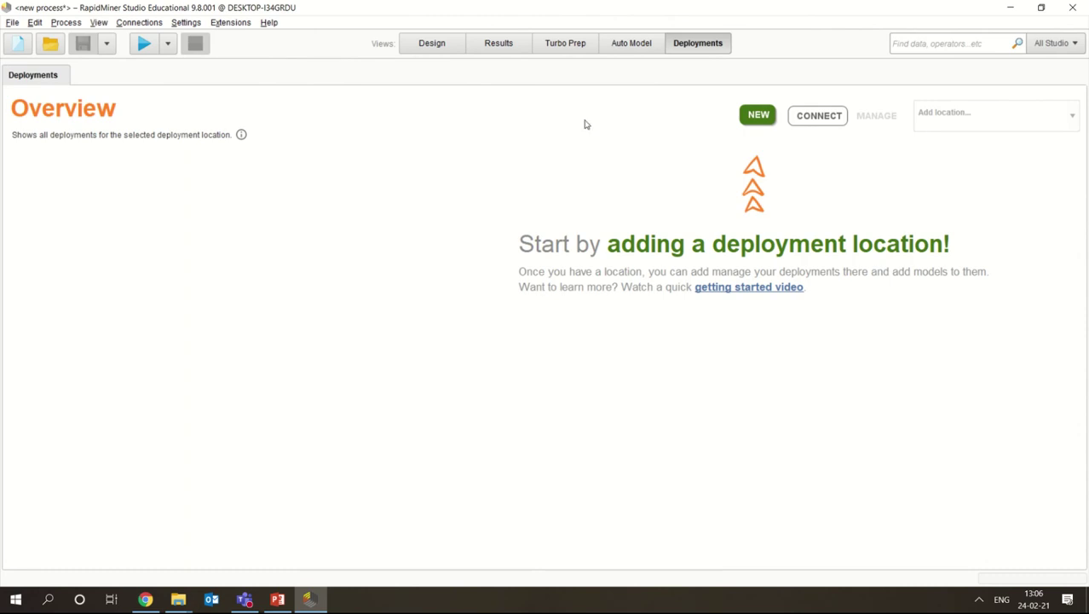
pyautogui.click(433, 44)
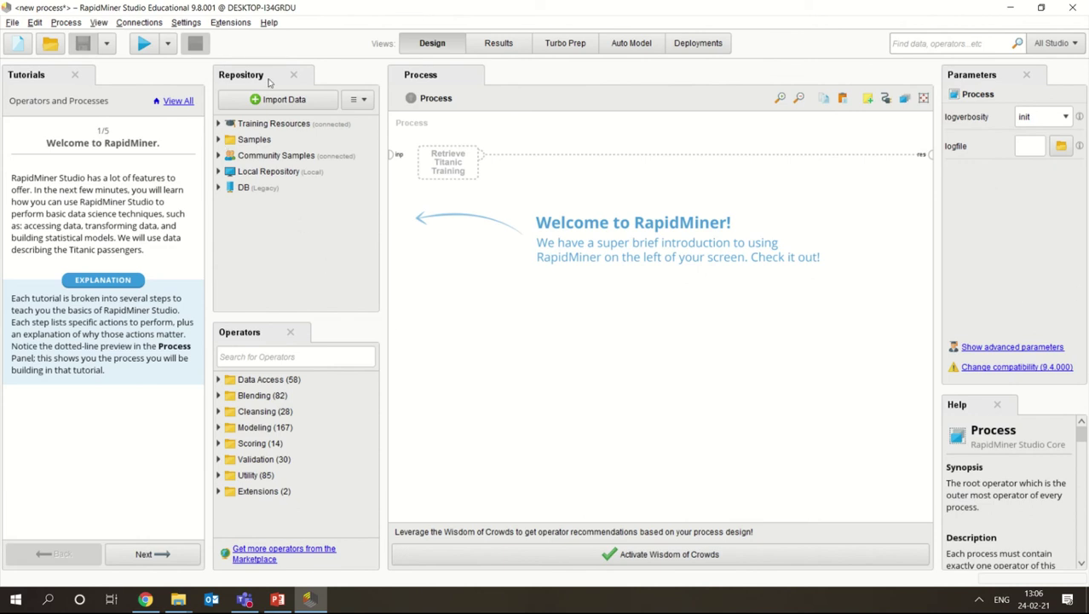
# - Examine the Training Resources repository and its Data folder, and collapse the repository again
pyautogui.click(219, 124)
pyautogui.click(219, 124)
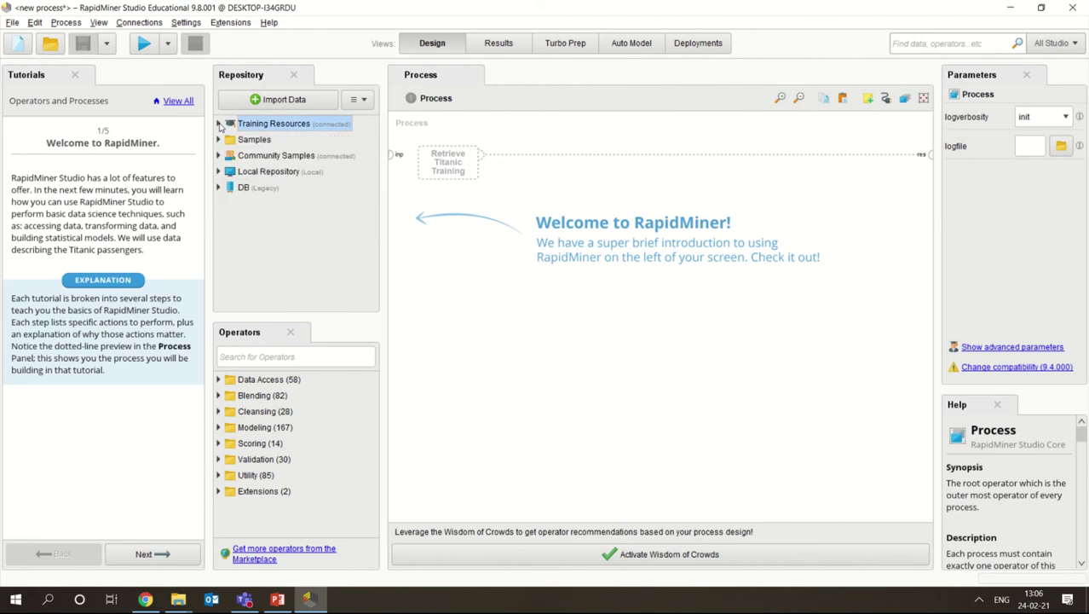
pyautogui.click(219, 125)
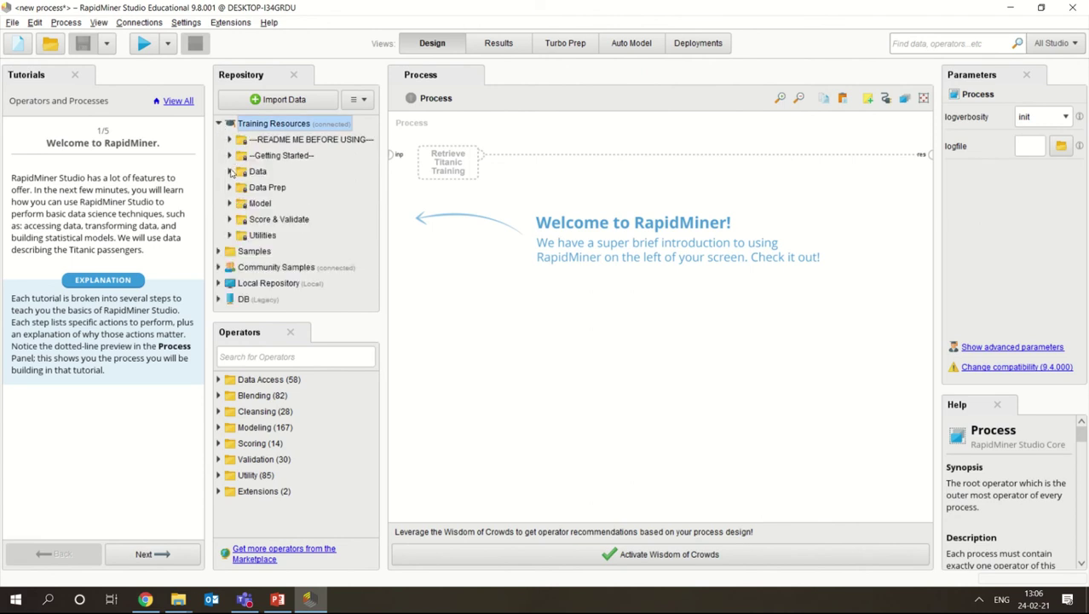
pyautogui.click(230, 172)
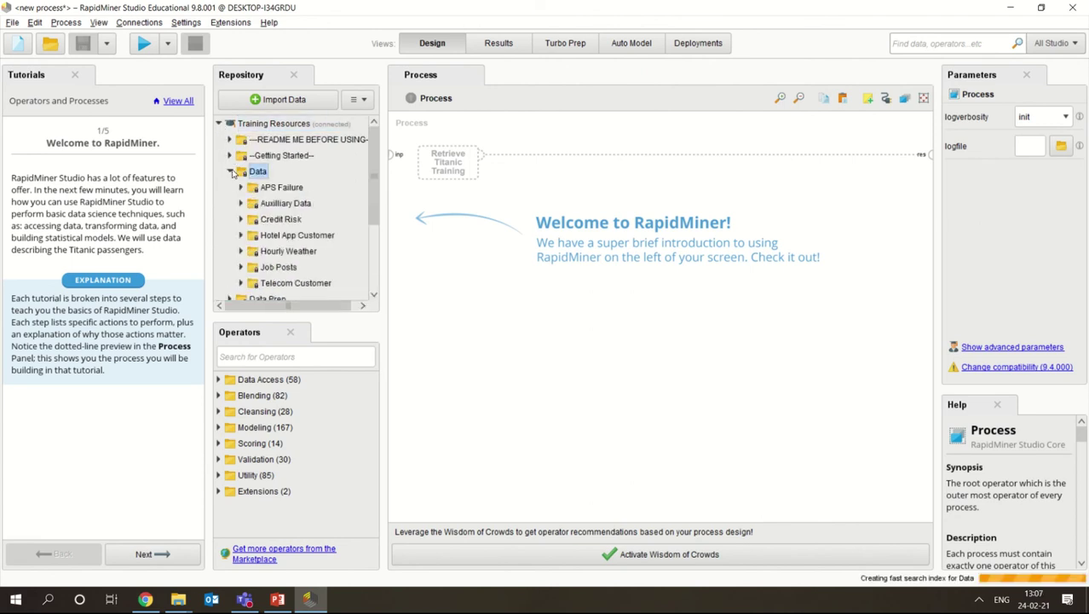
pyautogui.click(220, 124)
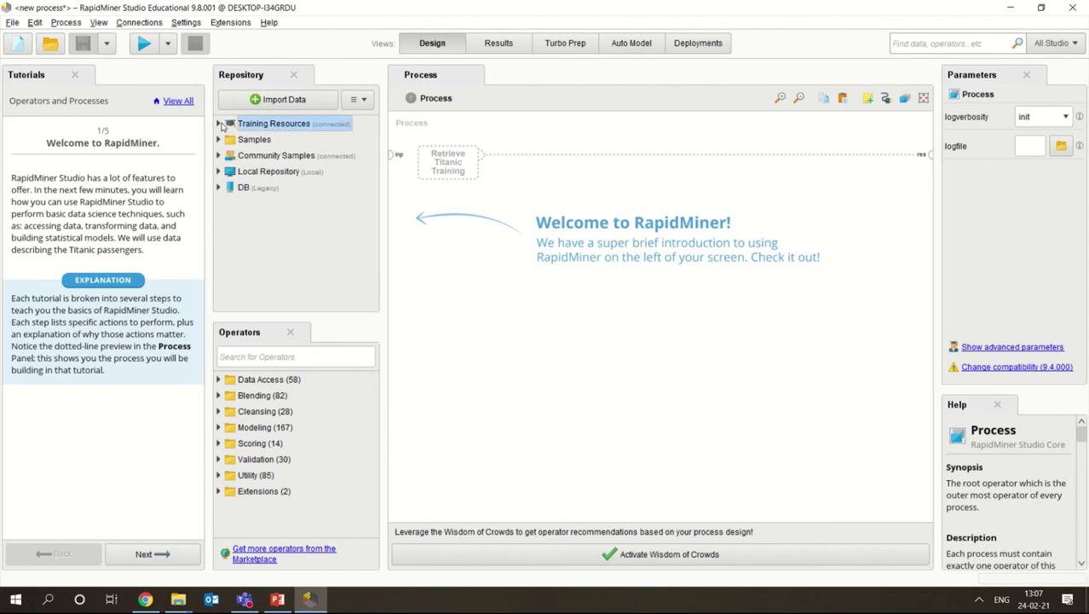
# - Examine the data, processes, Templates, Time Series and Tutorials folders inside the Samples repository
pyautogui.click(219, 139)
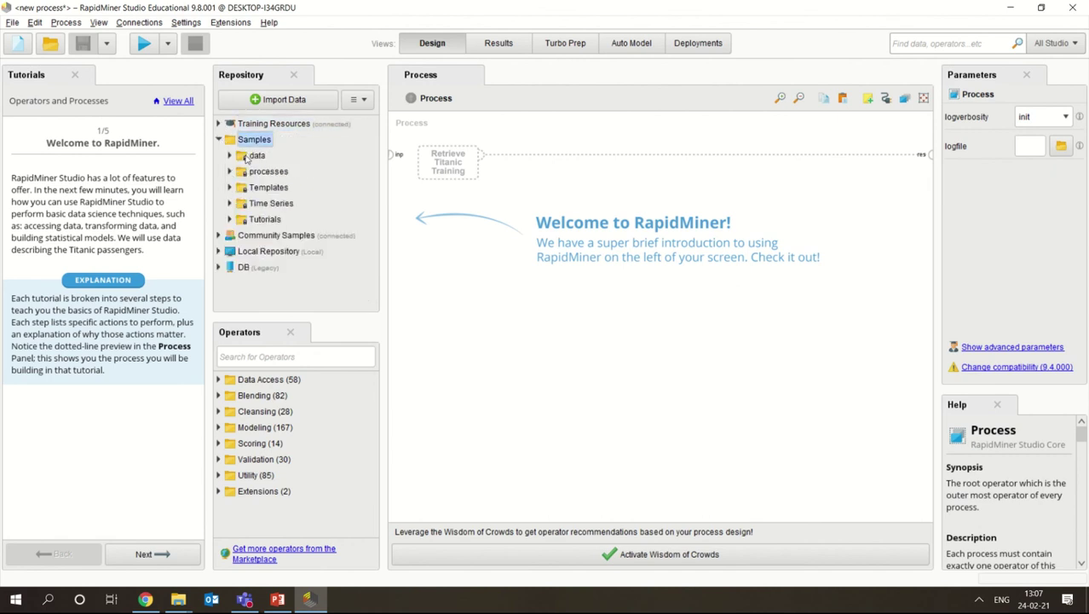
pyautogui.click(228, 155)
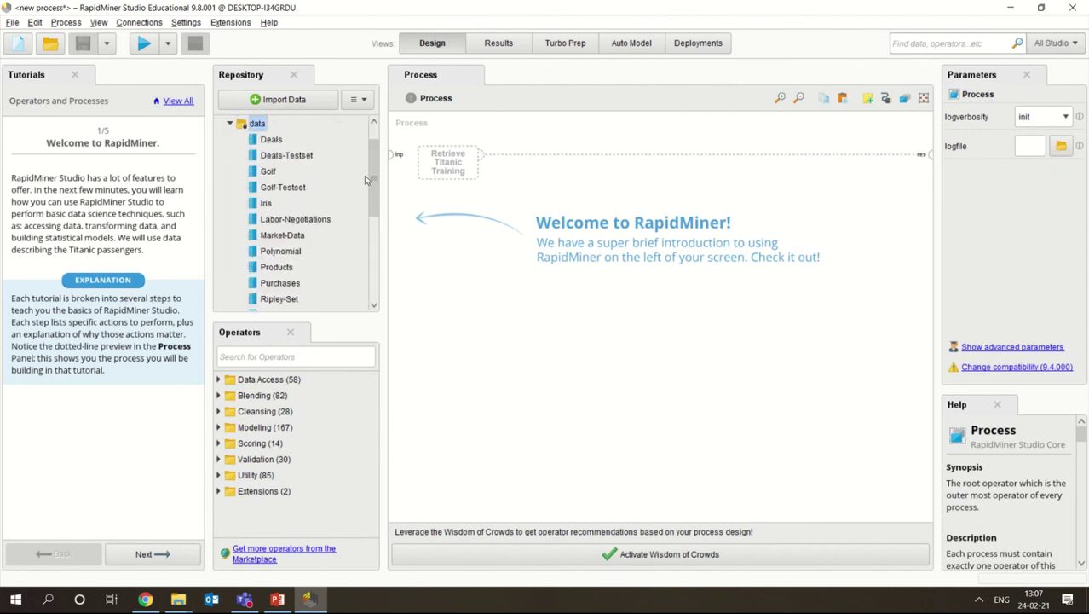
pyautogui.click(230, 125)
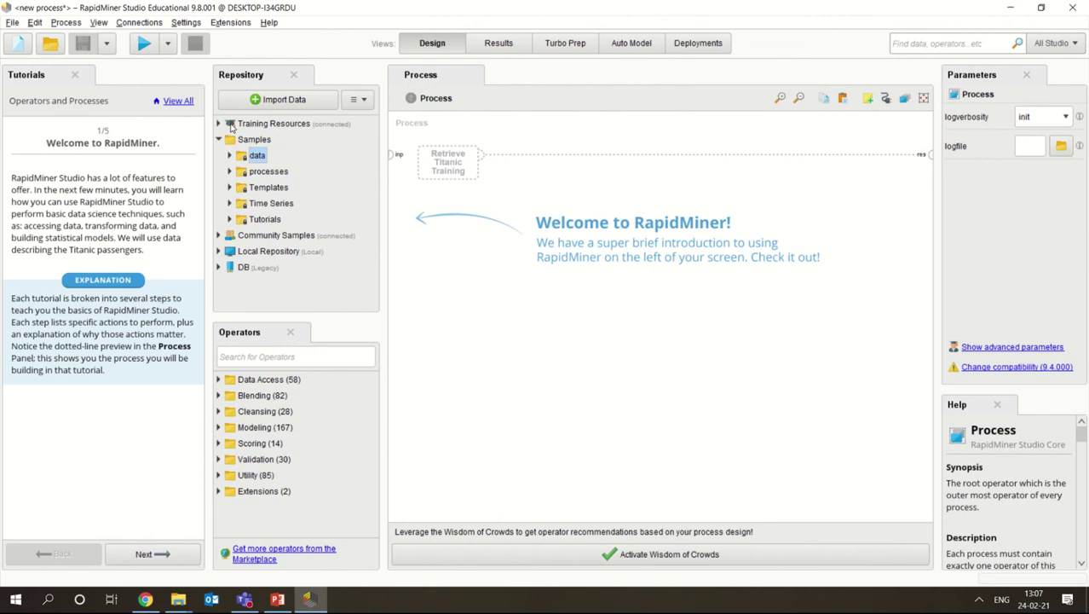
pyautogui.click(230, 172)
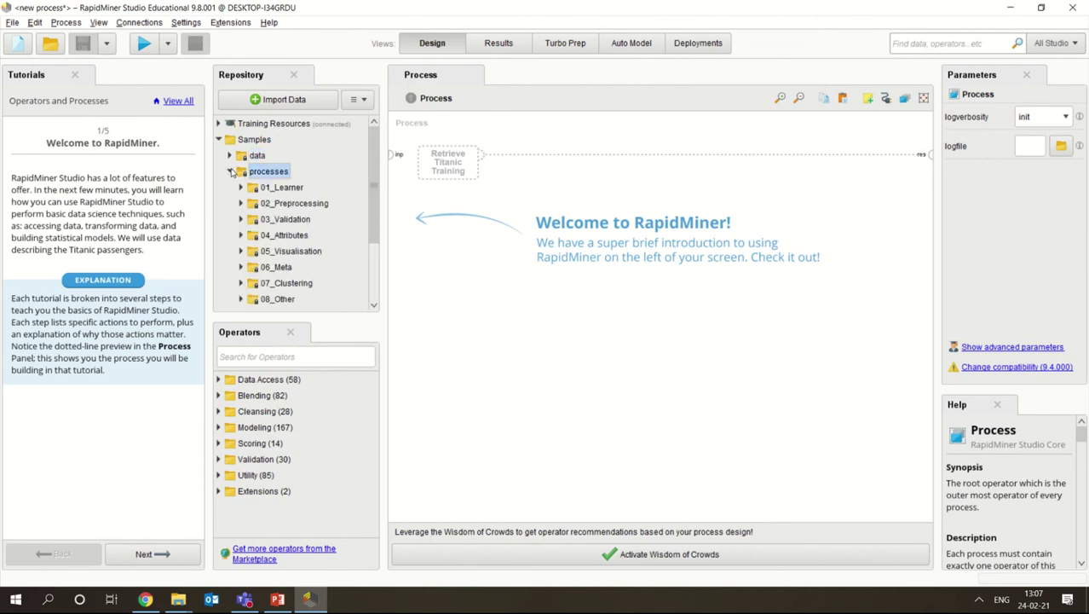
pyautogui.click(231, 171)
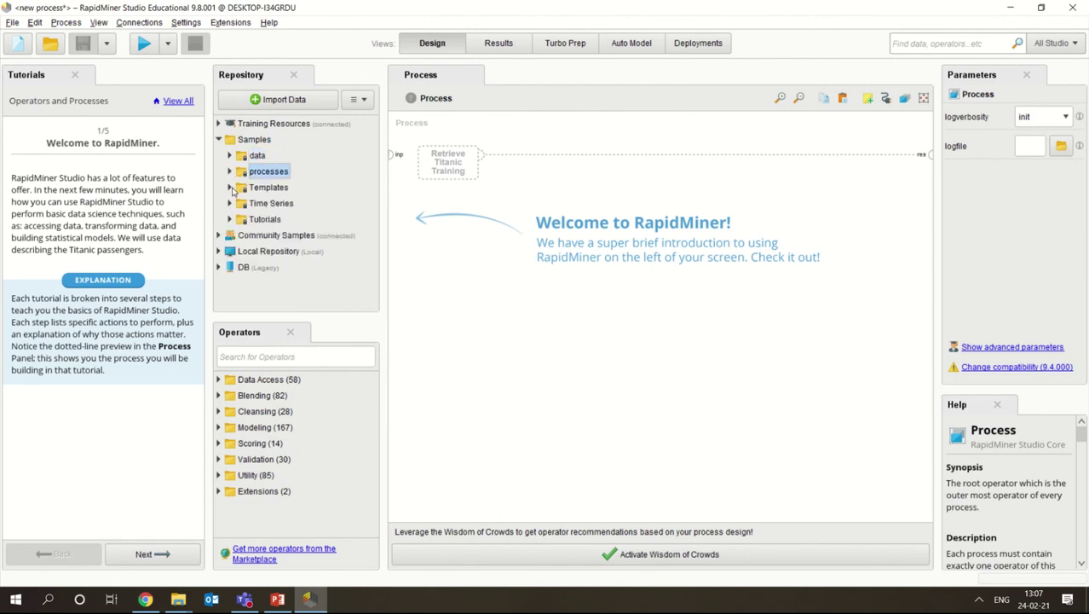
pyautogui.click(230, 187)
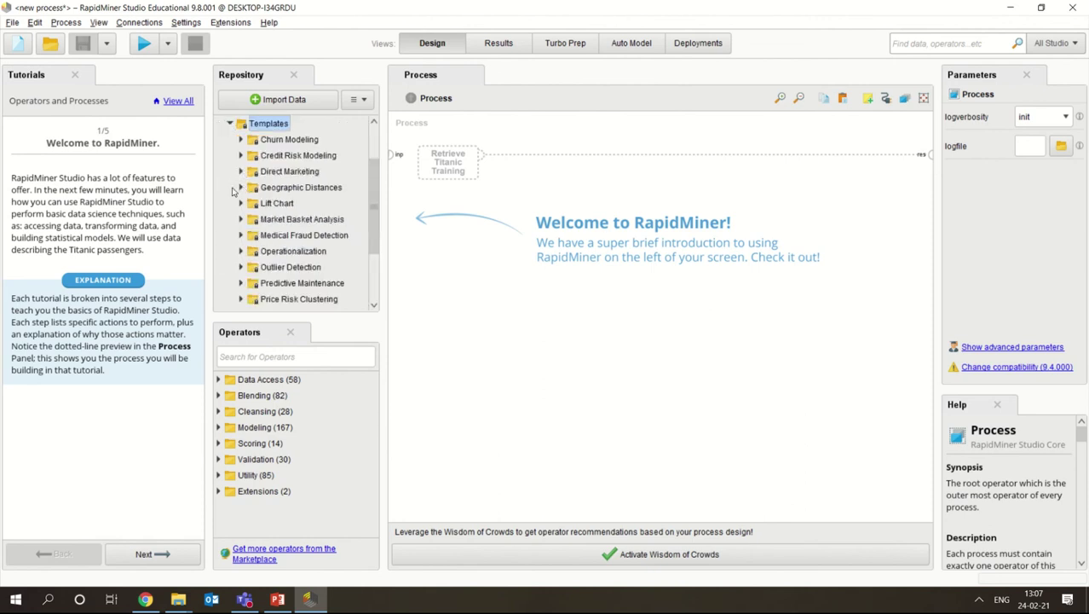
pyautogui.click(230, 124)
pyautogui.click(229, 203)
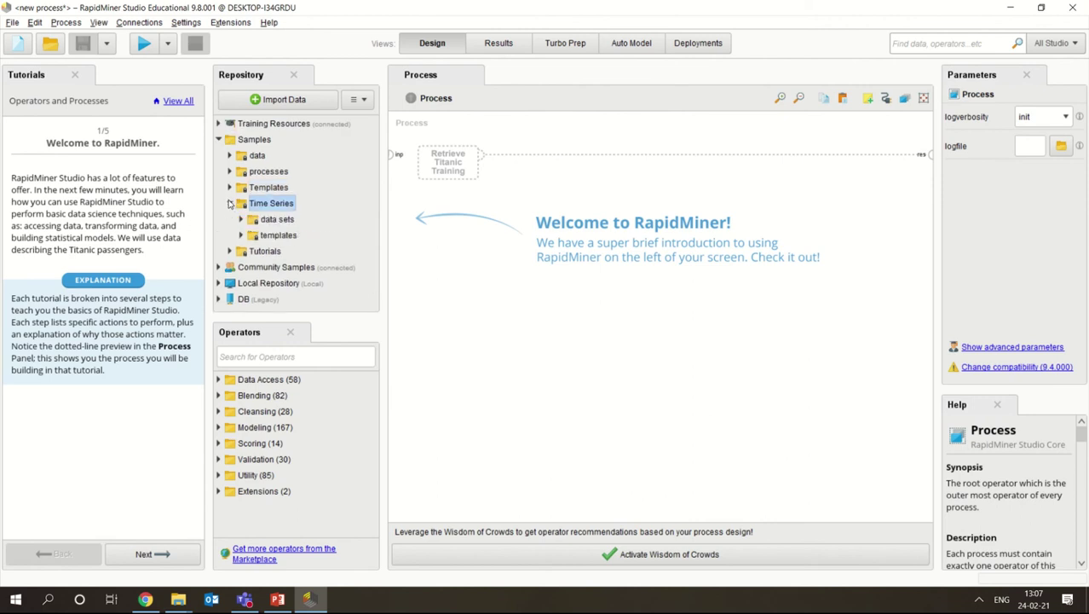
pyautogui.click(229, 204)
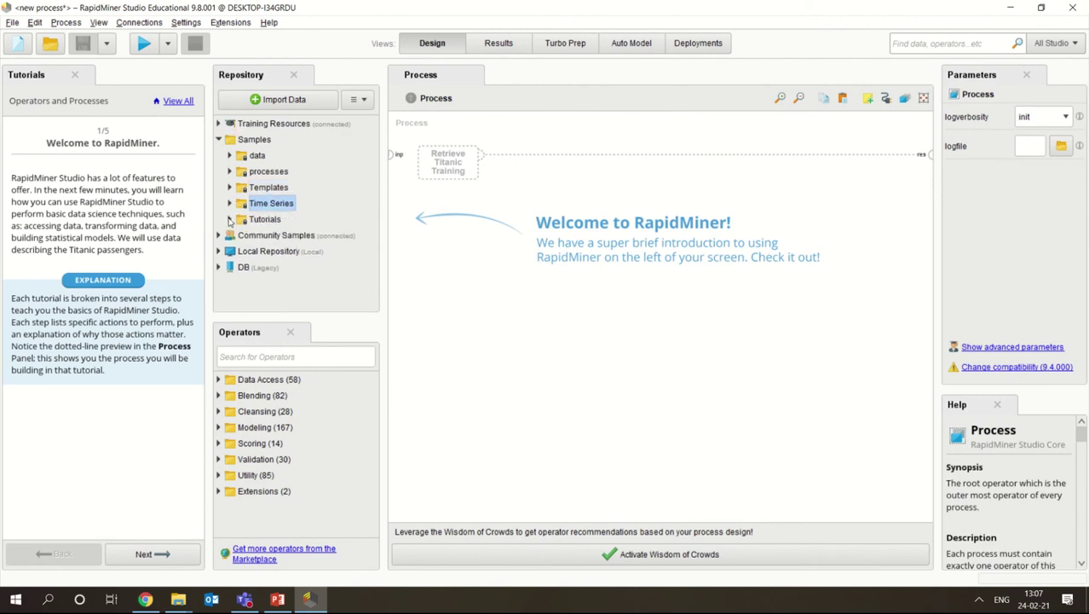
pyautogui.click(230, 219)
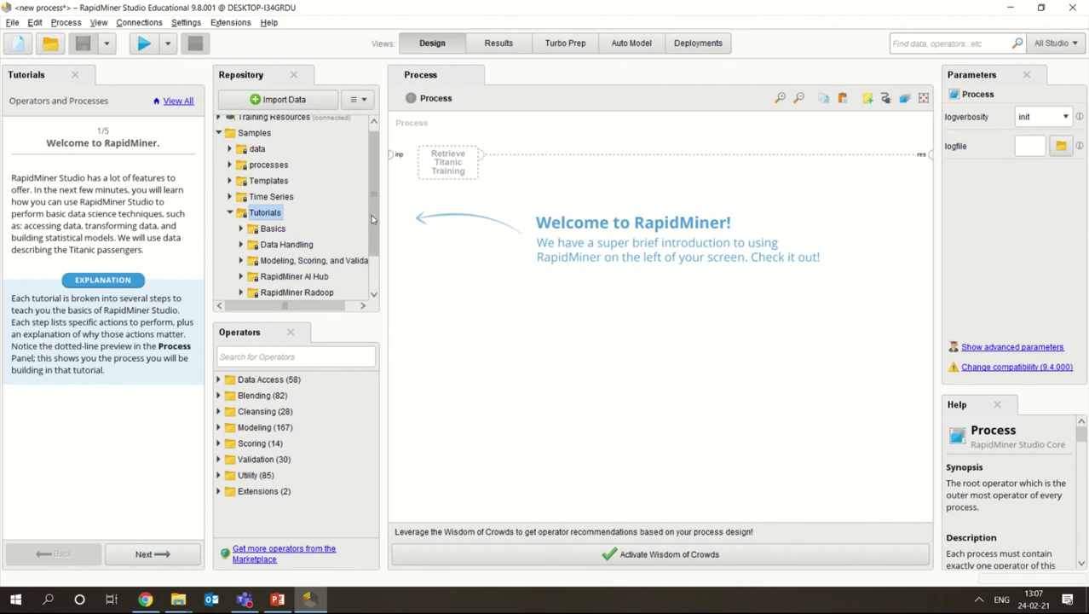
# - Examine the Basics folder inside the sample Tutorials, try to open tutorial1 from folder 01, and collapse the Tutorials folder
pyautogui.scroll(-3, 375, 221)
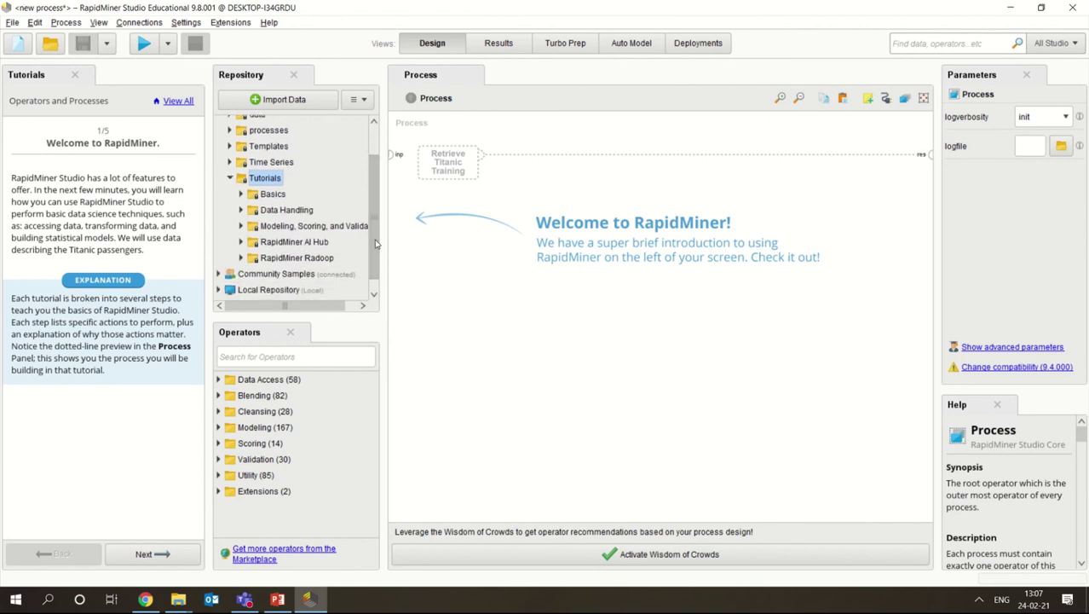
pyautogui.click(241, 197)
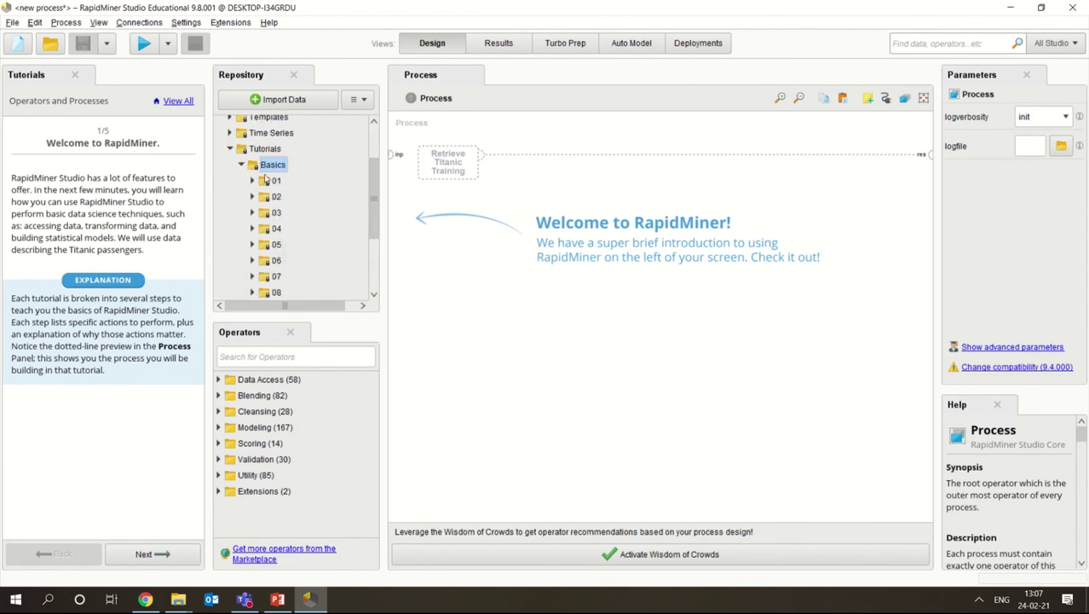
pyautogui.doubleClick(260, 182)
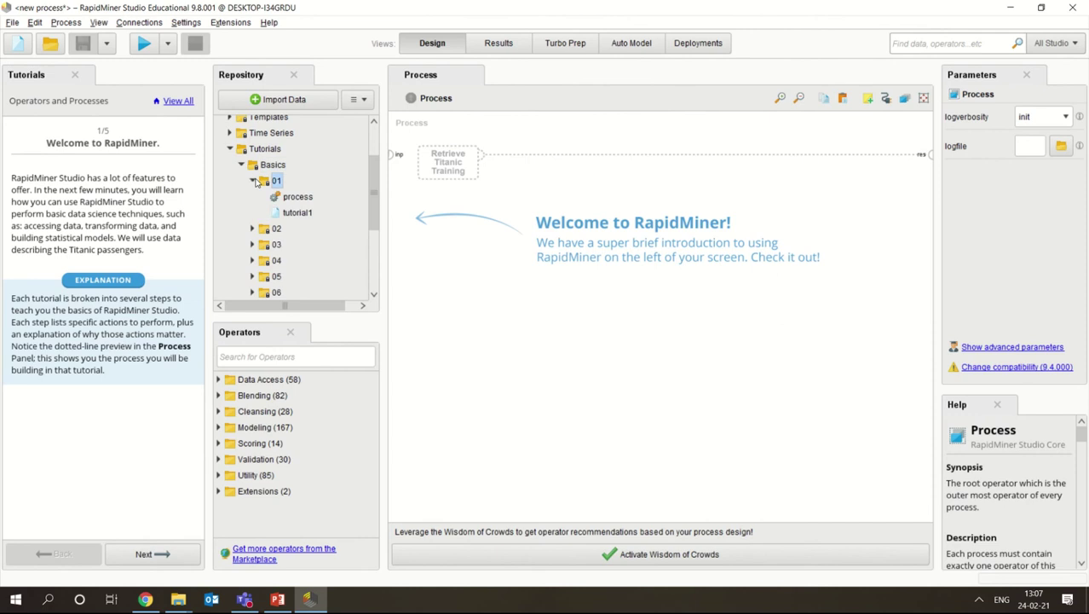
pyautogui.doubleClick(298, 213)
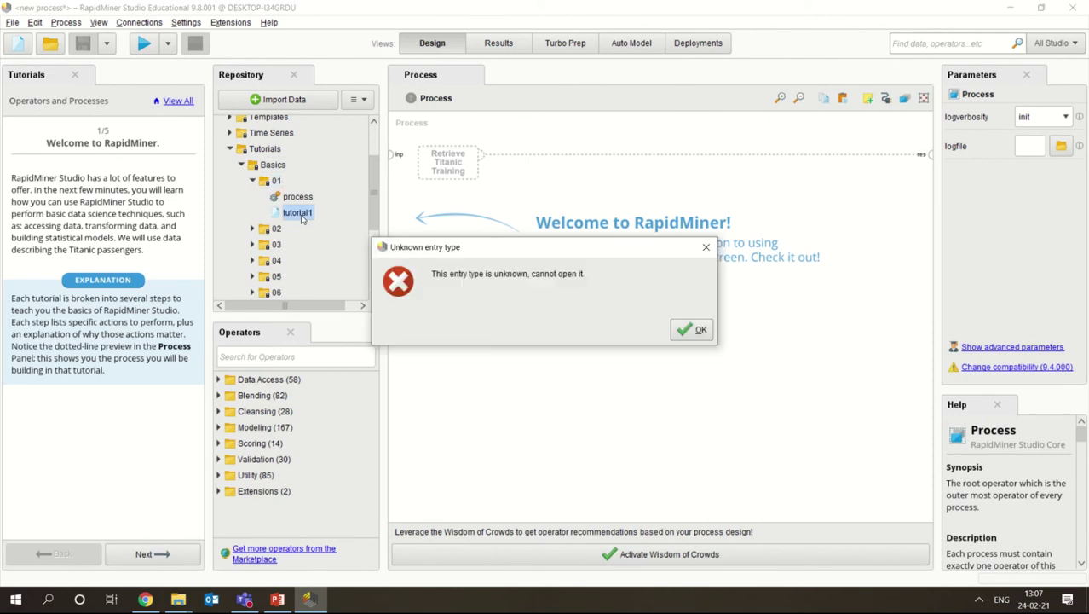
pyautogui.click(691, 330)
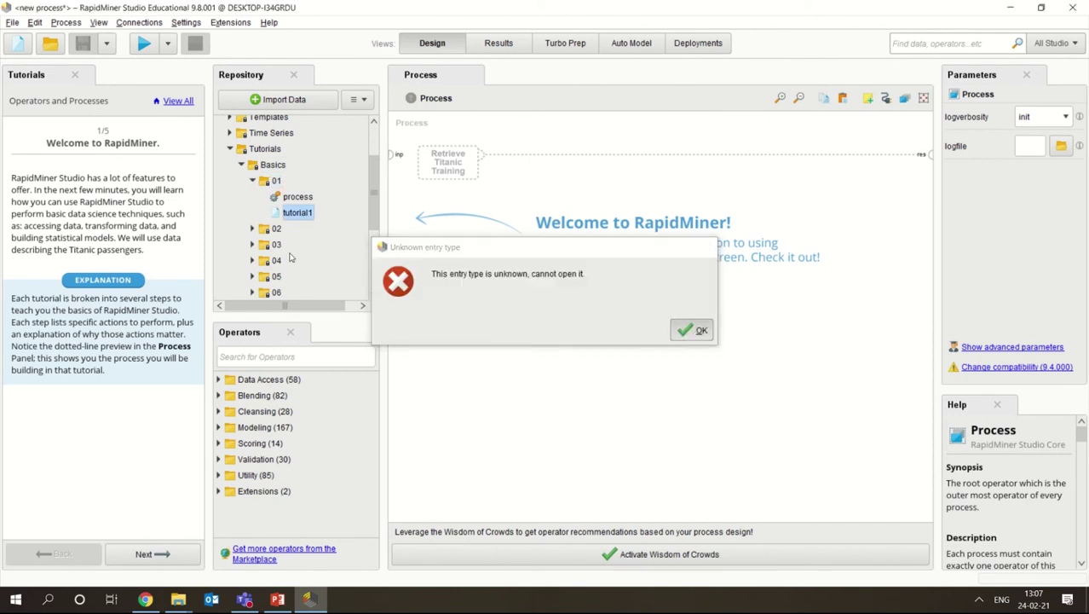
pyautogui.click(253, 182)
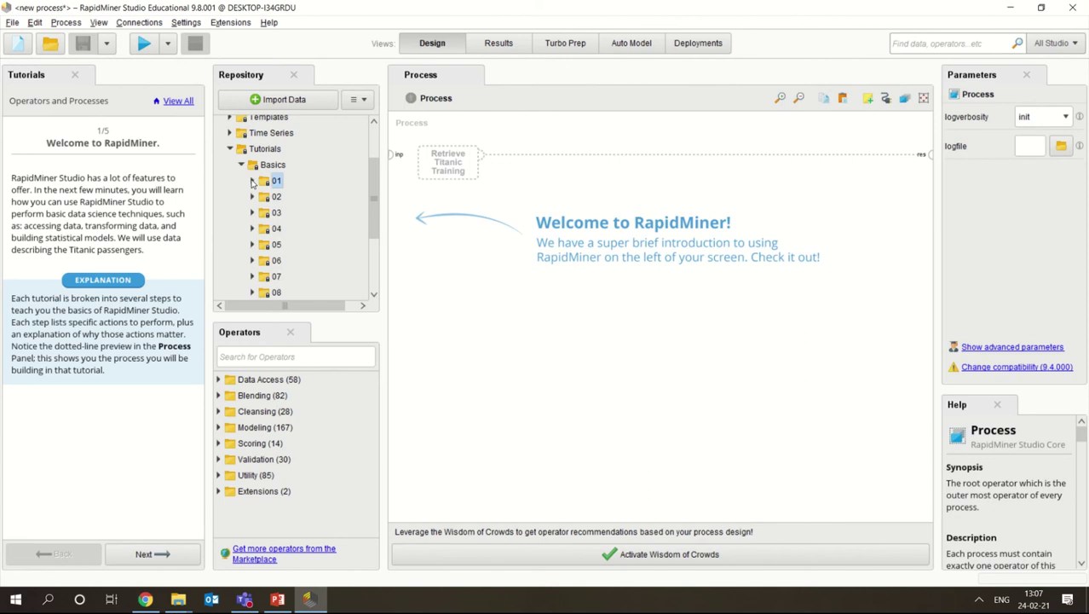
pyautogui.click(242, 166)
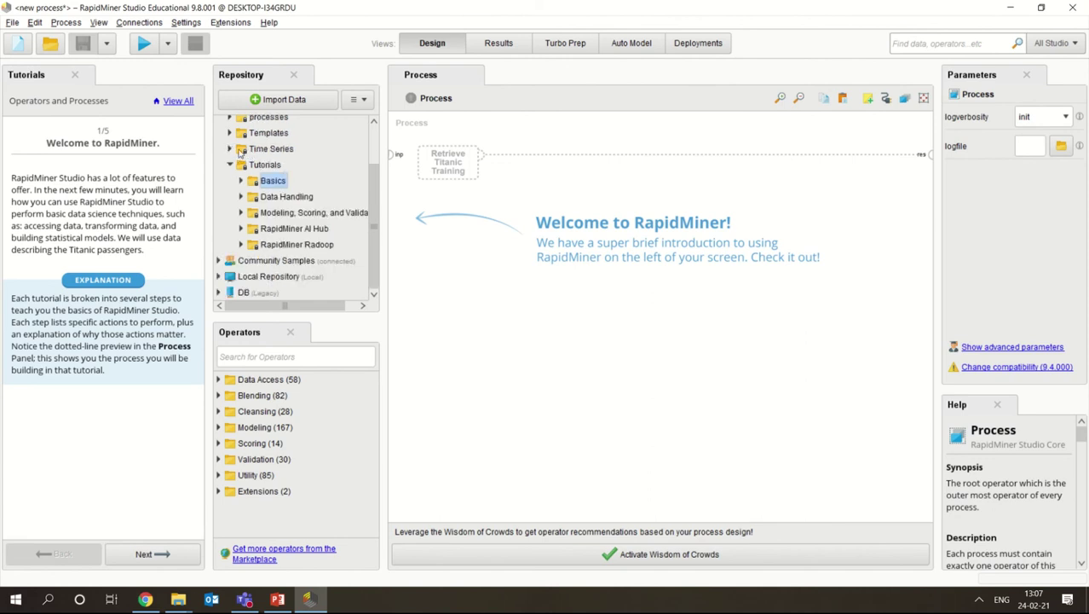
pyautogui.click(231, 165)
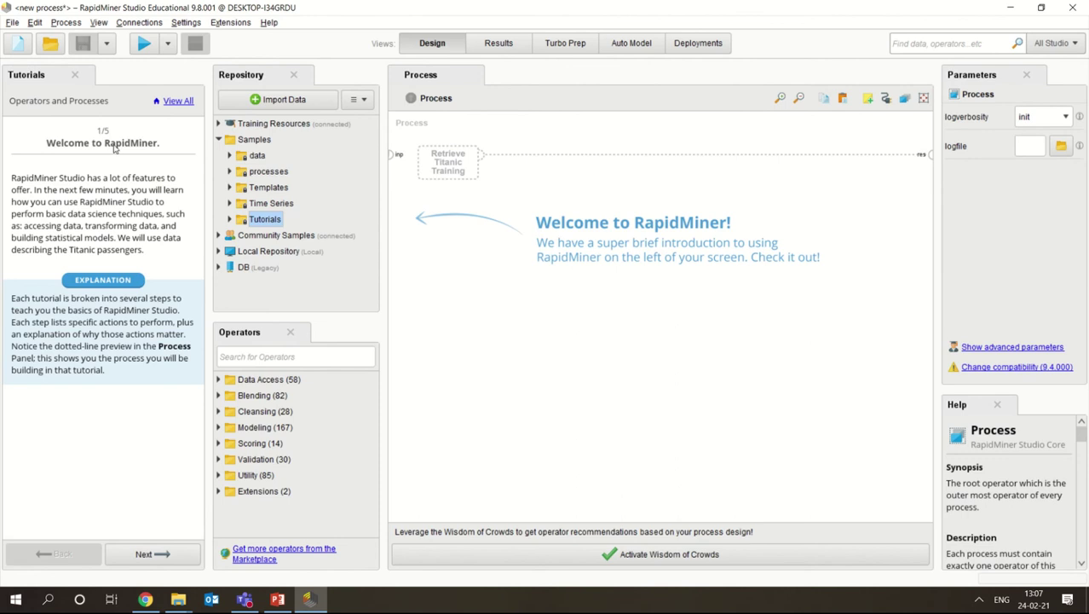
# - Examine the Data Access, Modeling and Validation operator groups, and collapse them again
pyautogui.moveTo(252, 221); pyautogui.dragTo(357, 440)
pyautogui.click(219, 380)
pyautogui.click(219, 381)
pyautogui.click(219, 428)
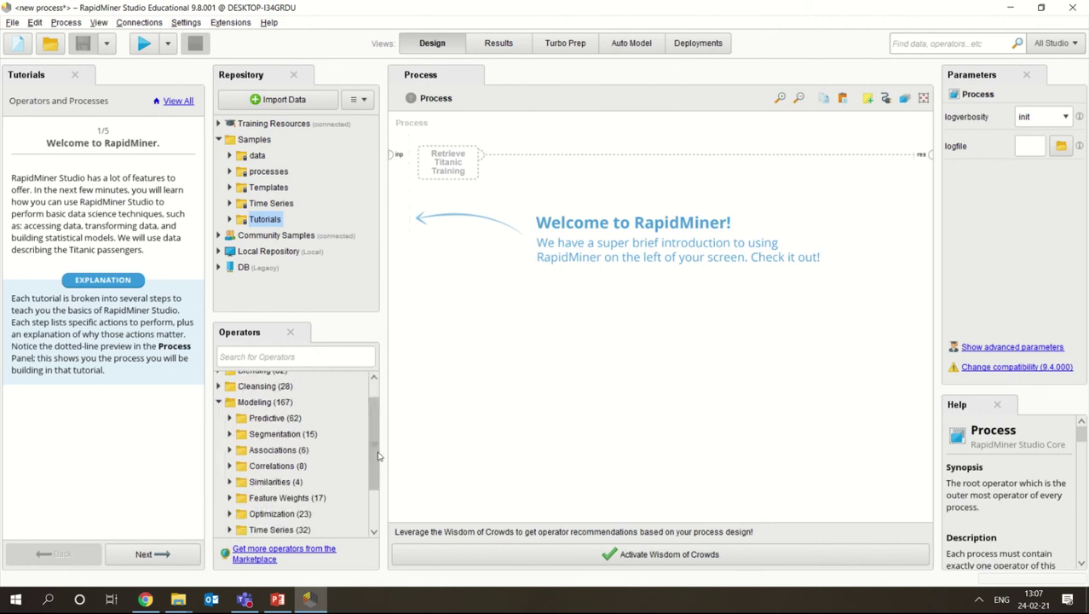
pyautogui.moveTo(375, 455); pyautogui.dragTo(378, 509)
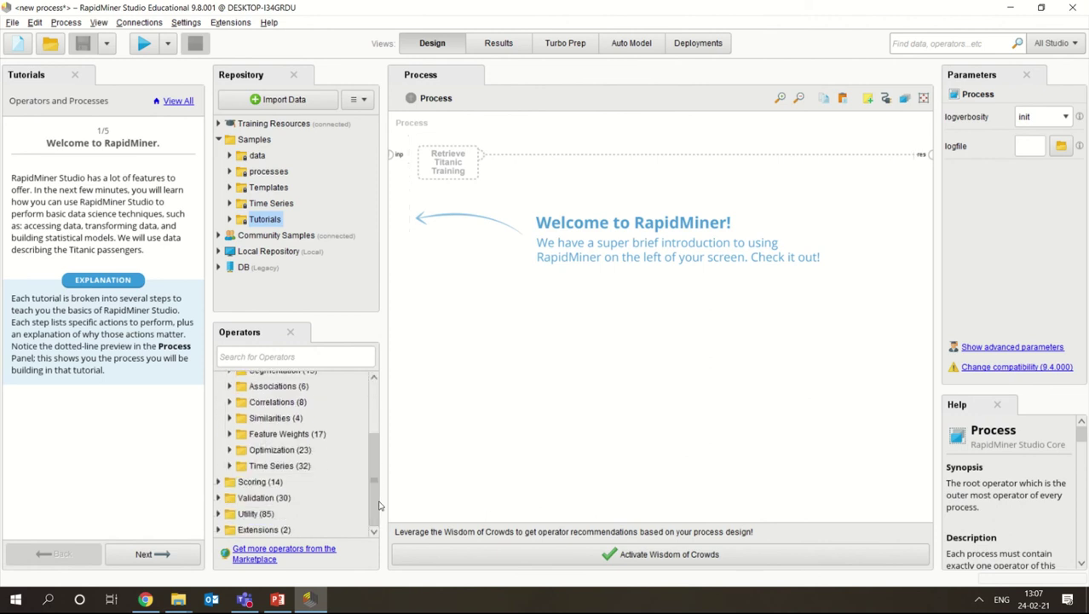
pyautogui.click(219, 499)
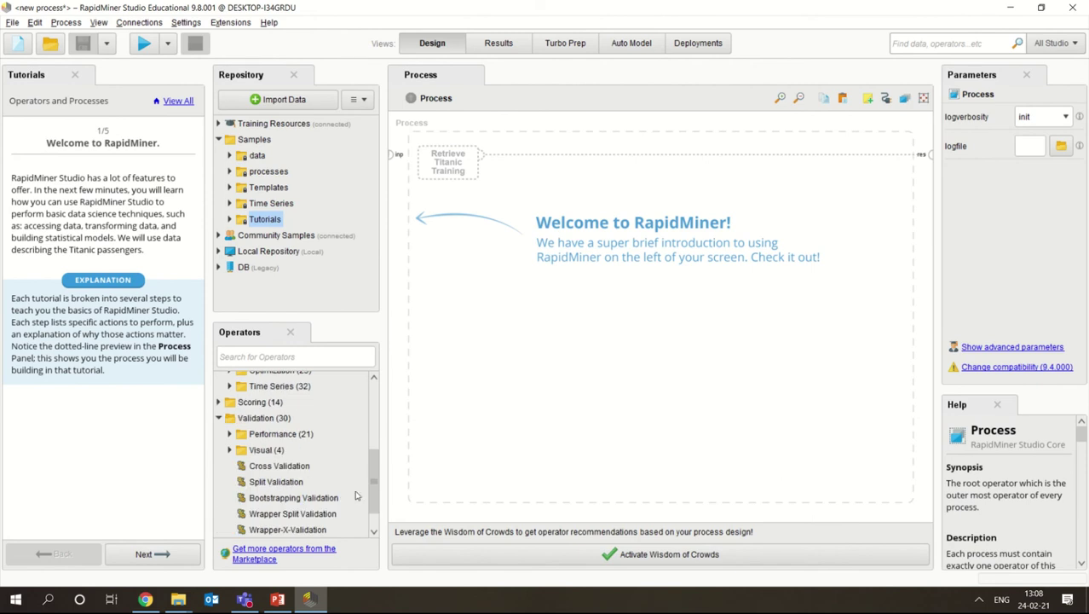
pyautogui.moveTo(377, 484); pyautogui.dragTo(376, 526)
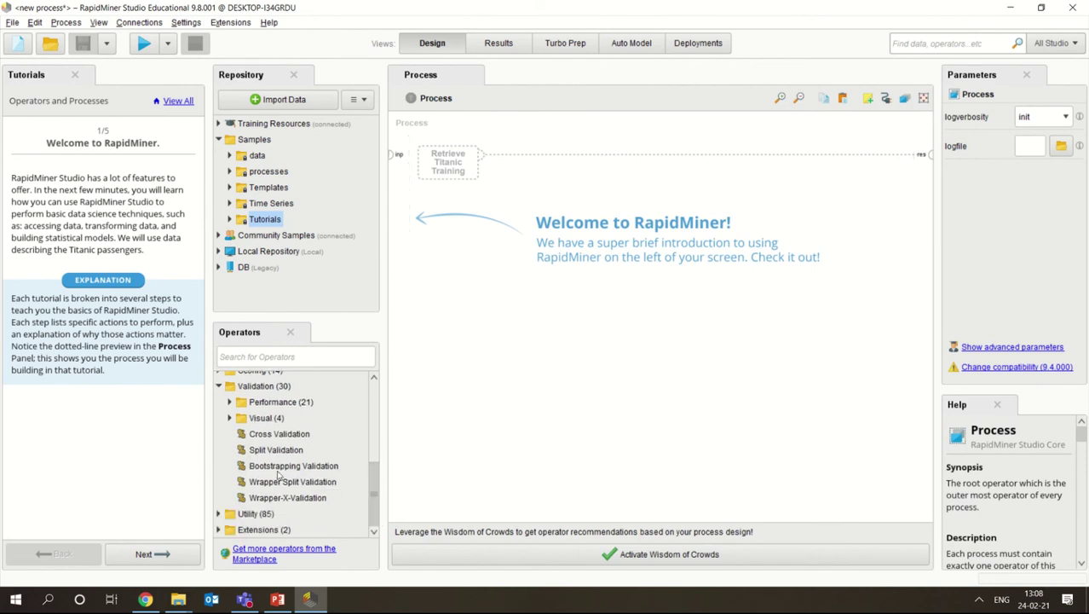
pyautogui.click(219, 387)
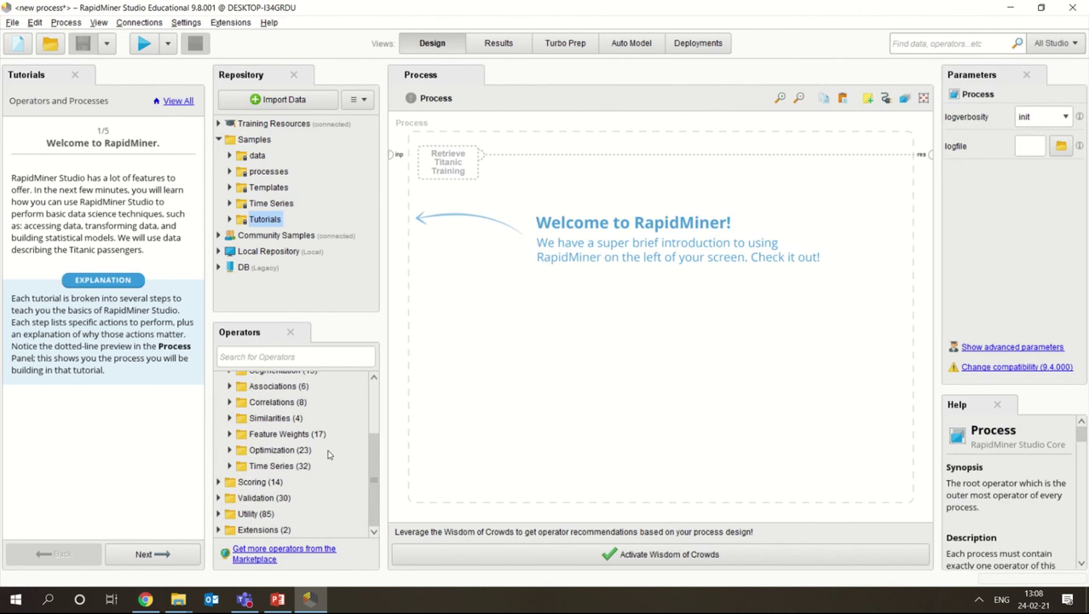
pyautogui.scroll(2, 372, 466)
pyautogui.click(220, 408)
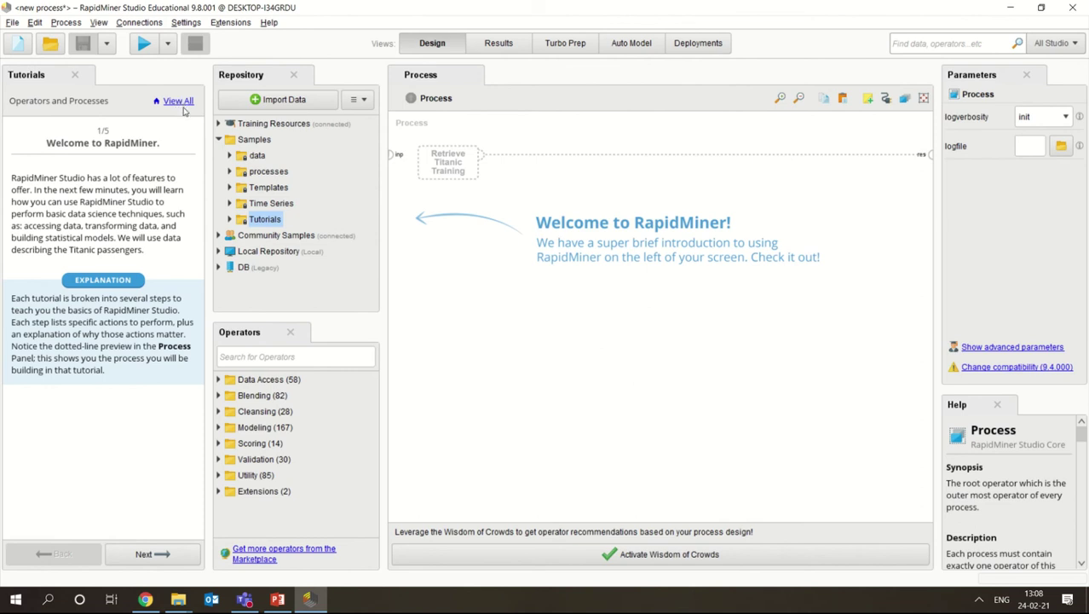
# - Collapse the Samples repository, advance the tutorial to its Retrieve data page, and check the Local Repository
pyautogui.click(219, 140)
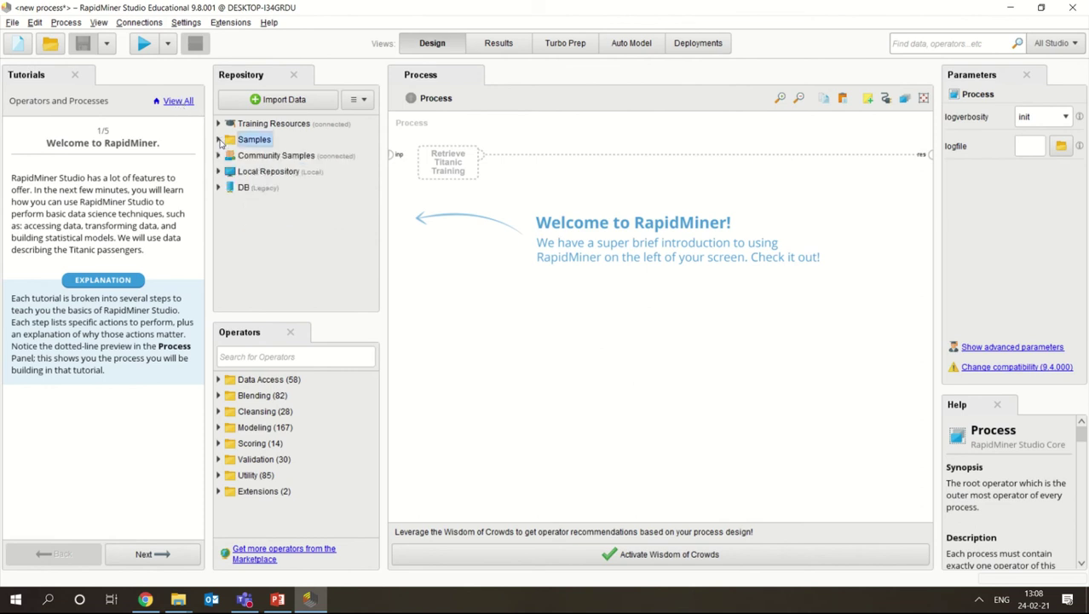
pyautogui.click(143, 554)
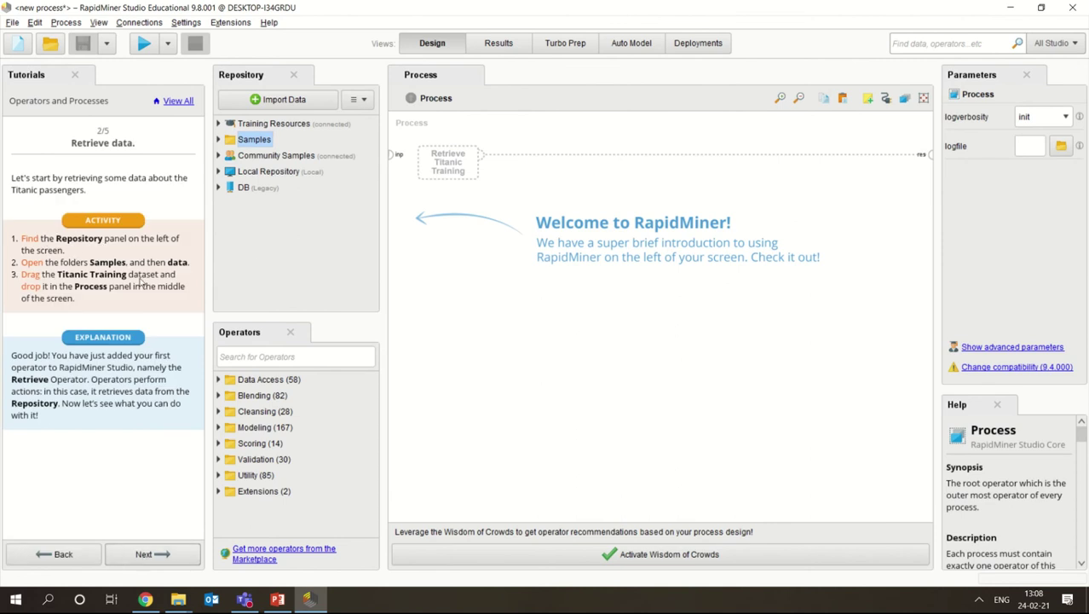
pyautogui.click(217, 172)
pyautogui.click(217, 171)
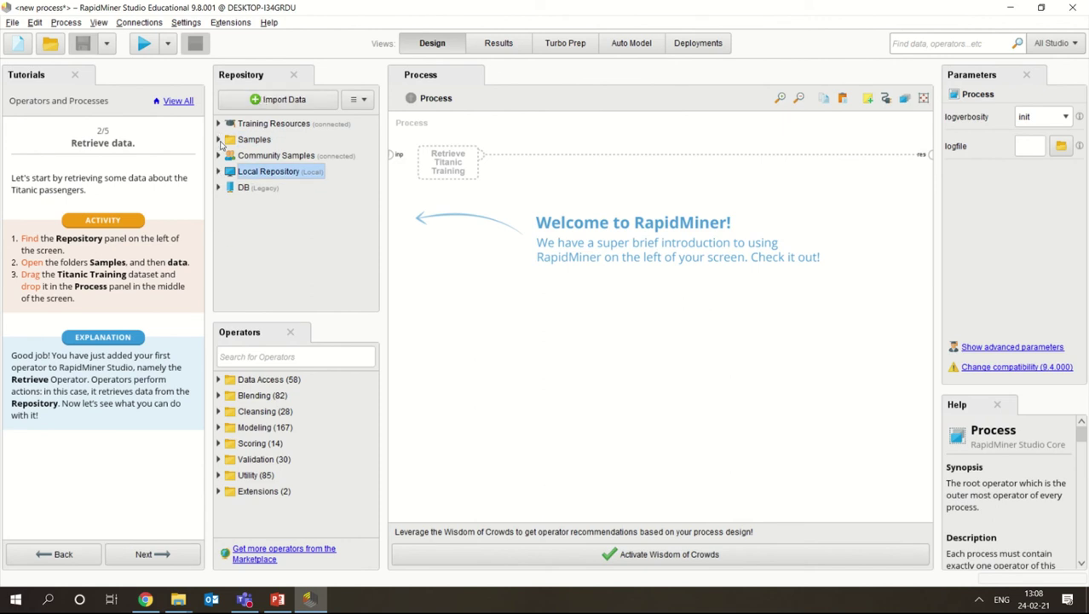
# - Add the Titanic Training dataset from the Samples data folder to the process and place it on the dotted Retrieve placeholder
pyautogui.click(219, 139)
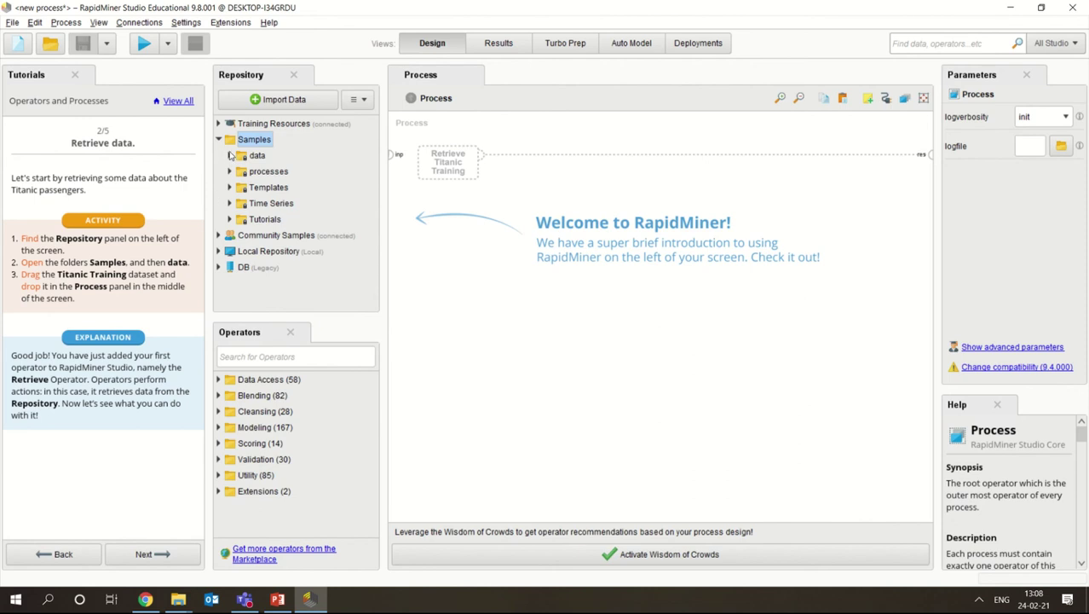
pyautogui.click(230, 155)
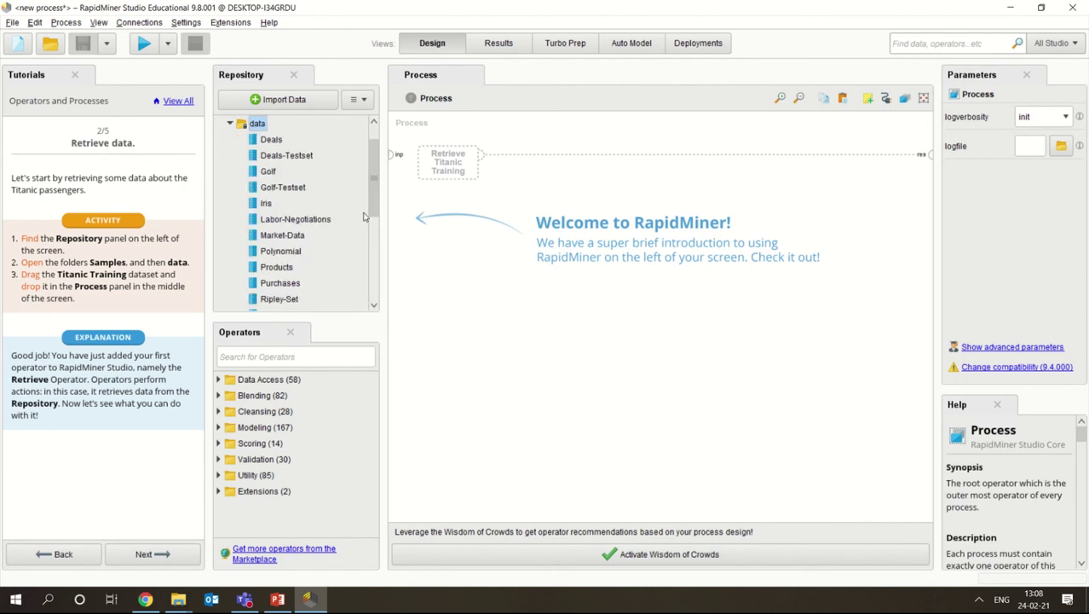
pyautogui.scroll(-3, 373, 213)
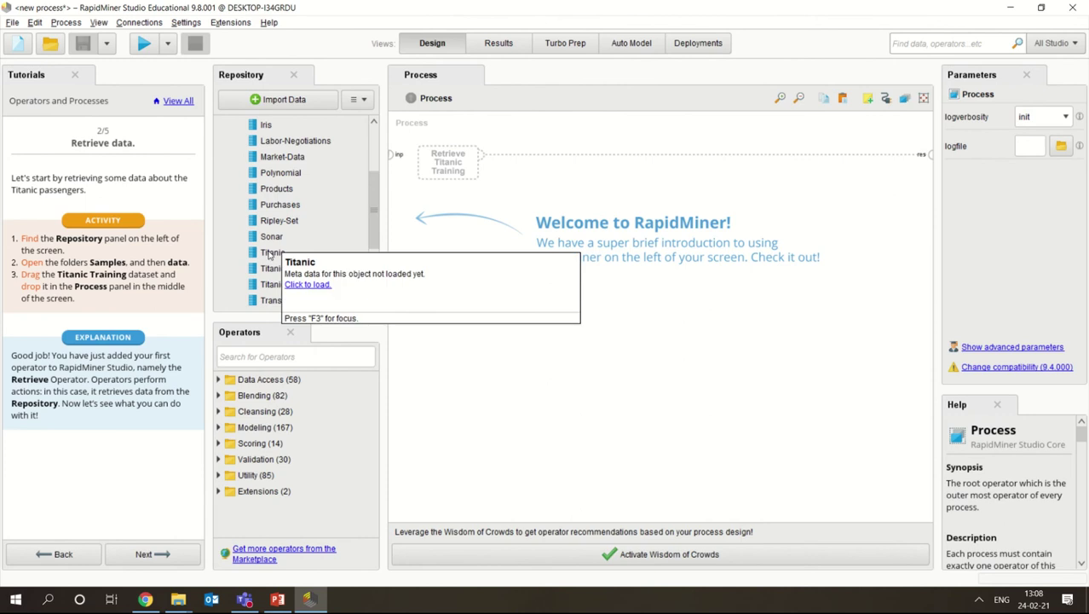
pyautogui.moveTo(271, 271); pyautogui.dragTo(487, 230)
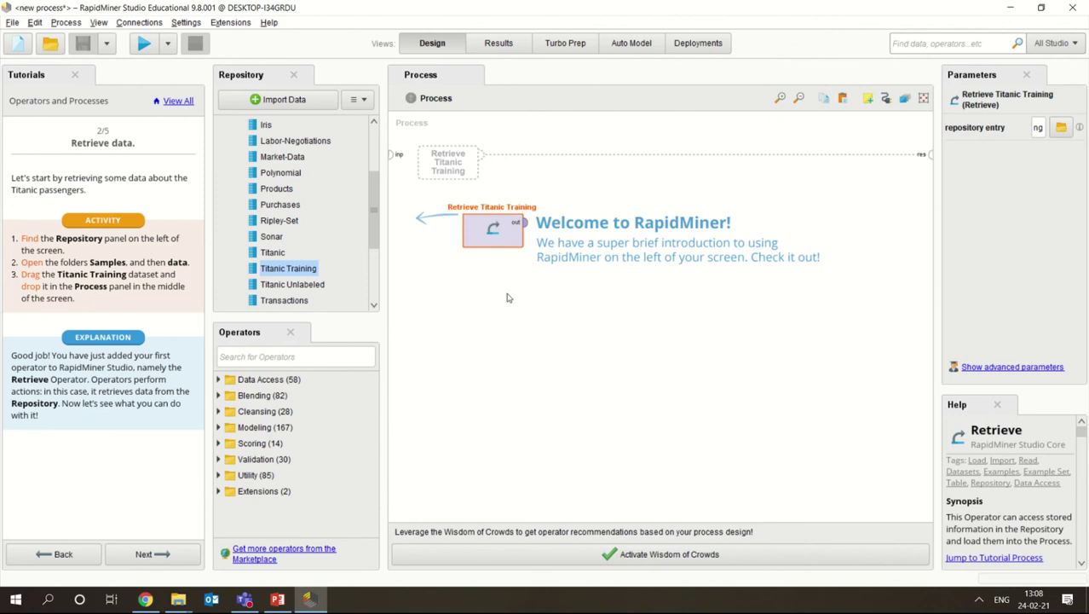
pyautogui.moveTo(502, 244); pyautogui.dragTo(455, 163)
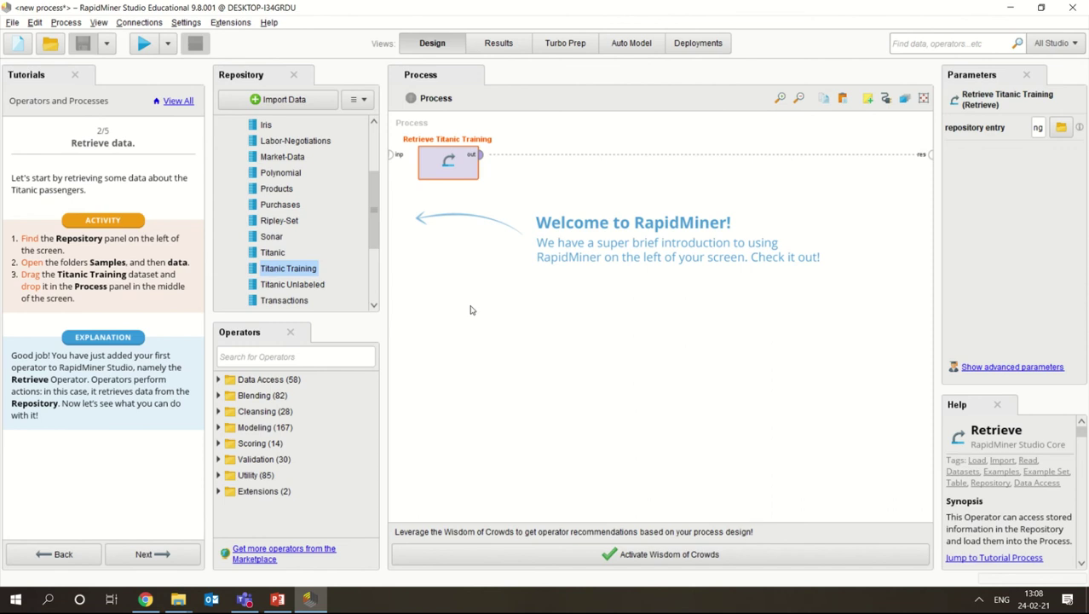
# - Advance to the tutorial's Building your first process page and connect the Retrieve Titanic Training out port to the res port
pyautogui.click(166, 555)
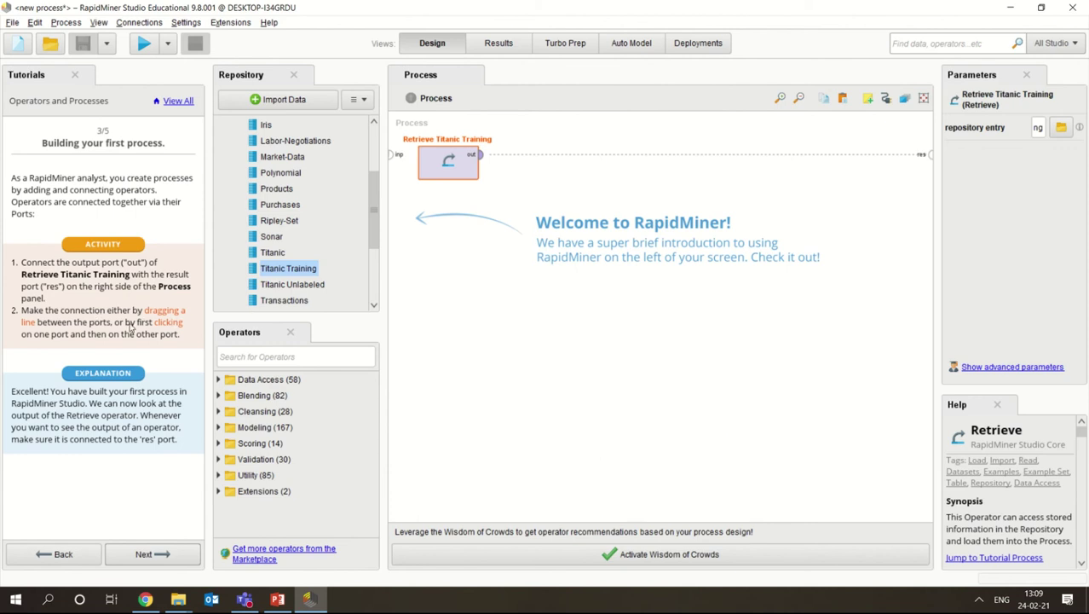
pyautogui.click(481, 156)
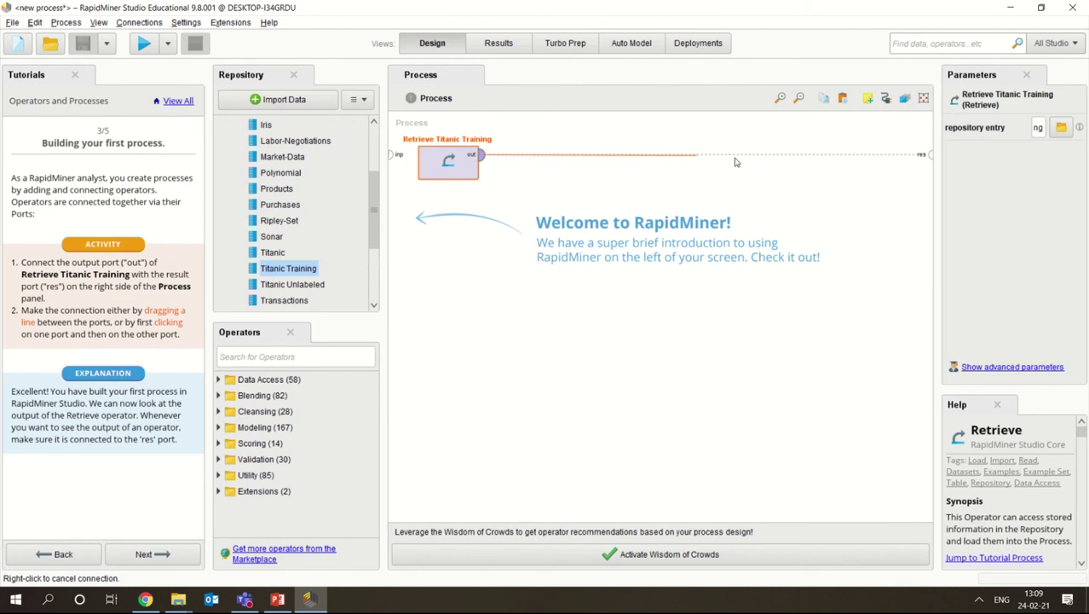
pyautogui.click(924, 161)
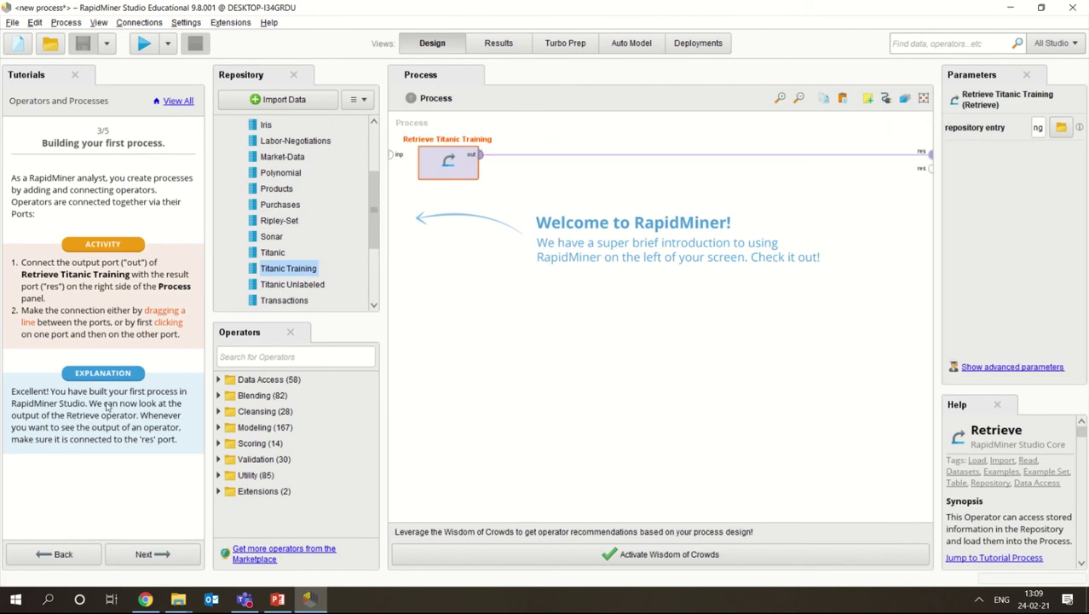
# - Advance the tutorial to Running processes, run the process, and look through the rows of the resulting data table
pyautogui.click(132, 558)
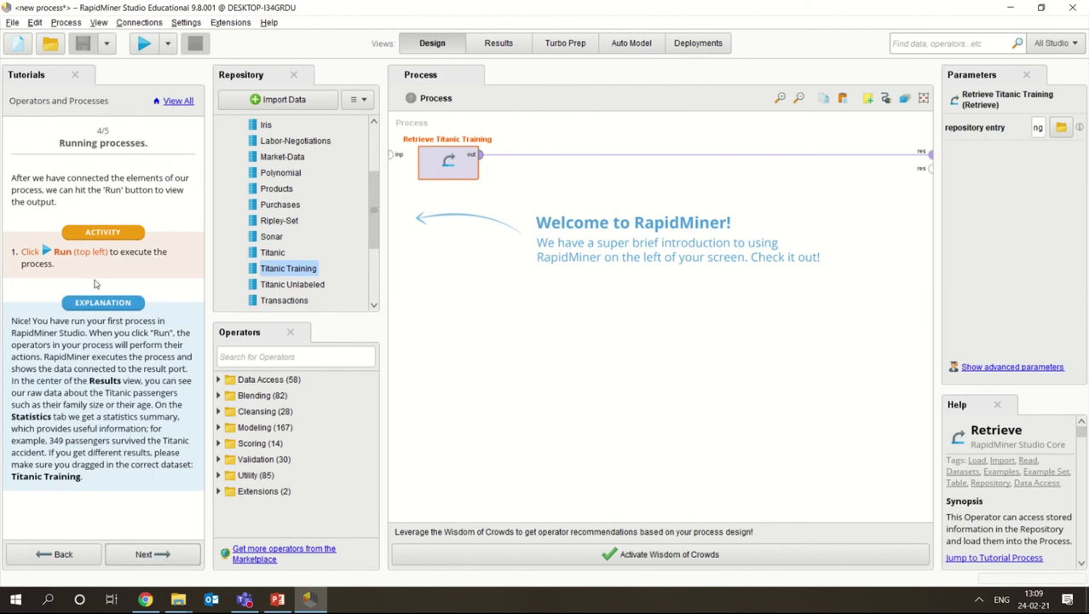
pyautogui.click(141, 49)
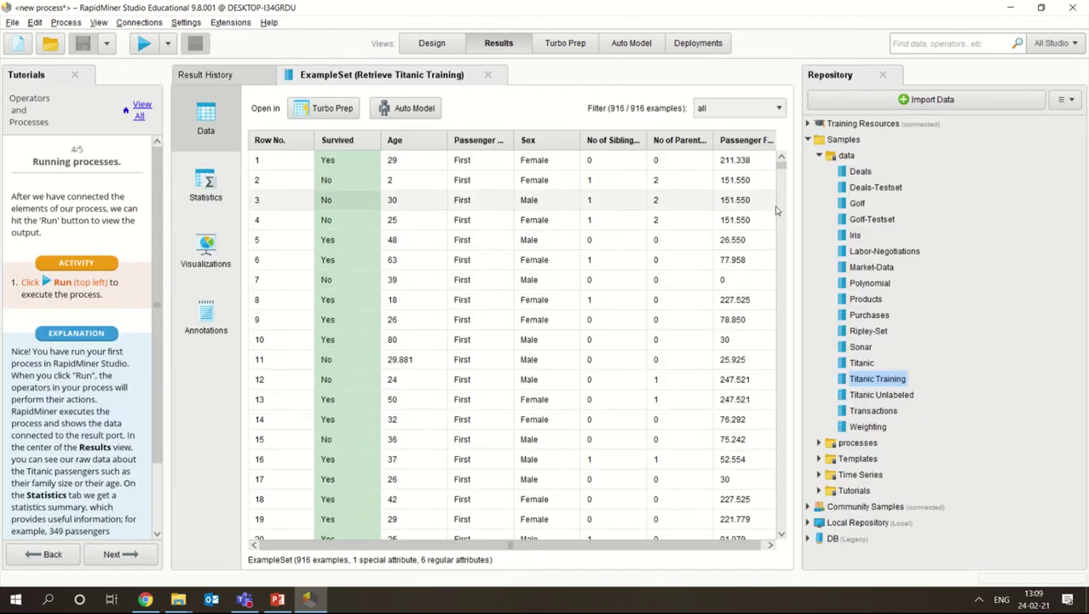
pyautogui.moveTo(783, 171); pyautogui.dragTo(784, 217)
# - Examine the statistics of the Titanic Training results, including the Age, Passenger Class and Sex distribution charts
pyautogui.click(224, 189)
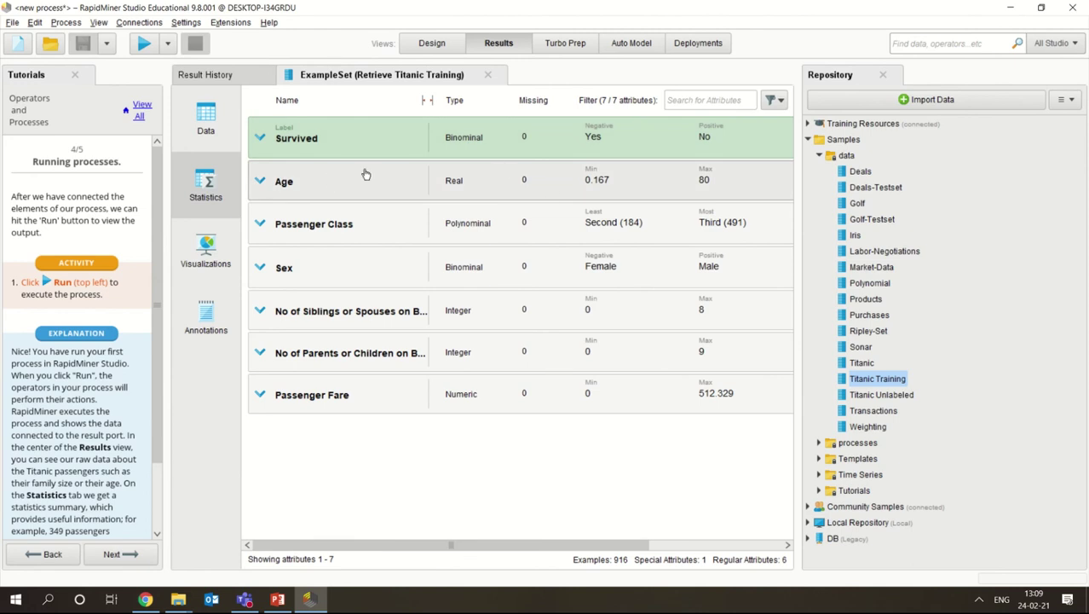
pyautogui.click(329, 198)
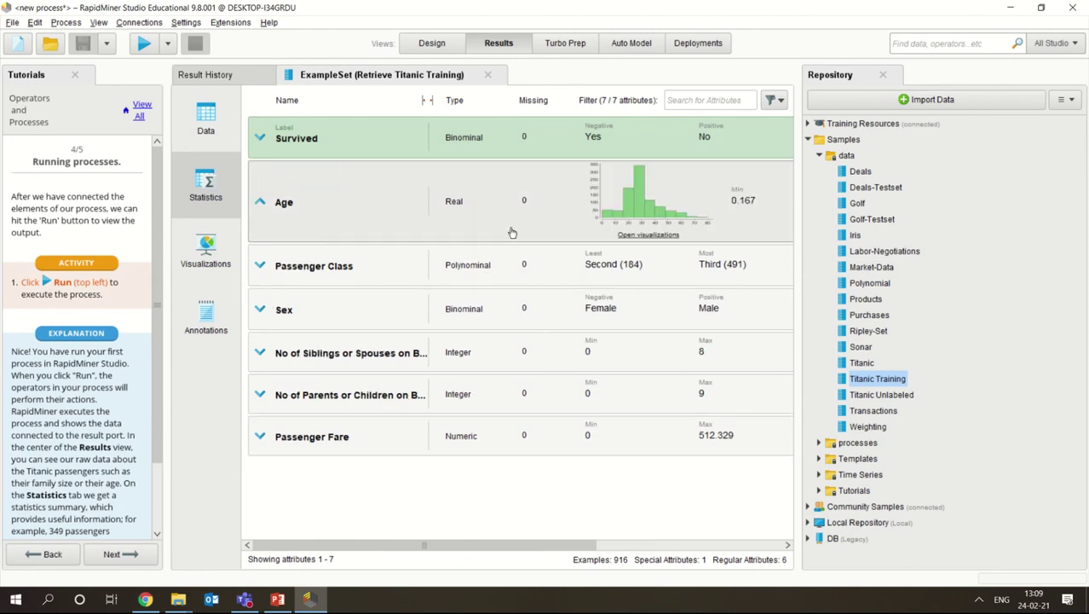
pyautogui.click(382, 273)
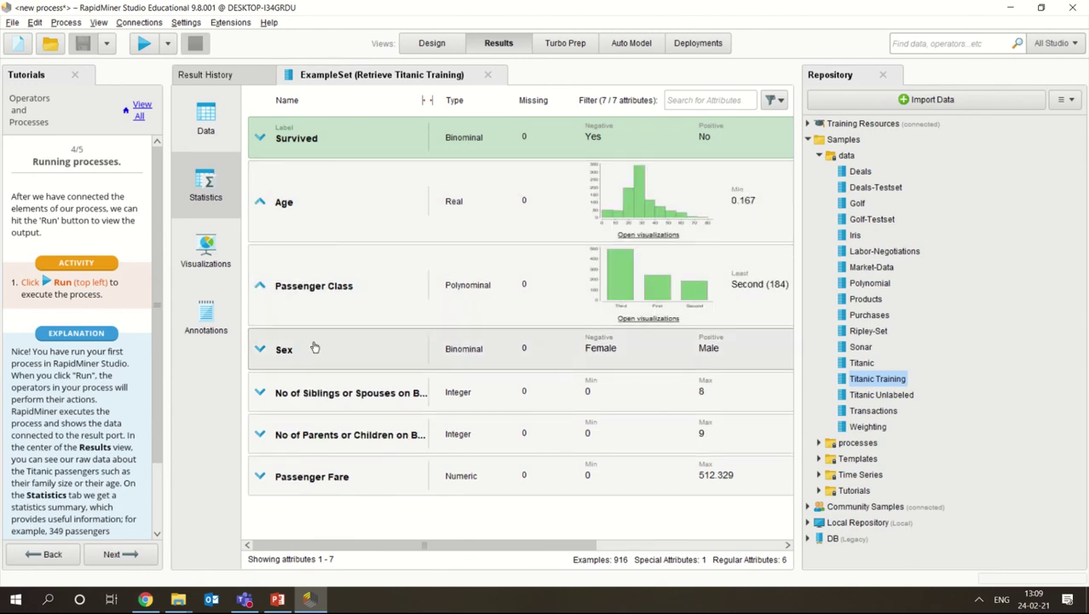
pyautogui.click(314, 347)
pyautogui.click(259, 290)
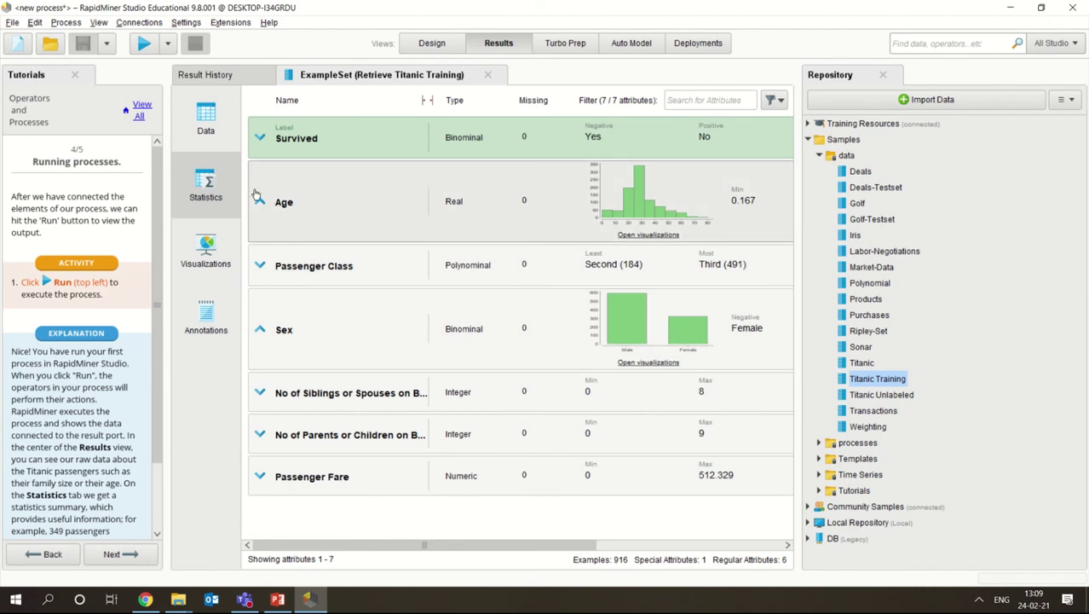
pyautogui.click(259, 199)
# - Look through the results' visualizations, annotations and data table, and return to the Design view
pyautogui.click(206, 256)
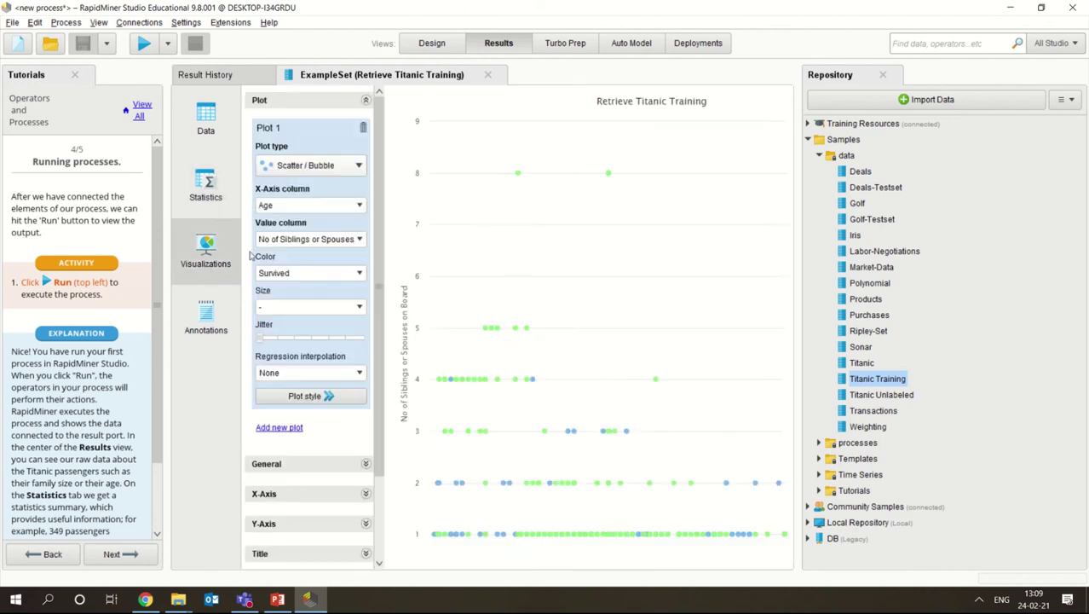
pyautogui.click(211, 333)
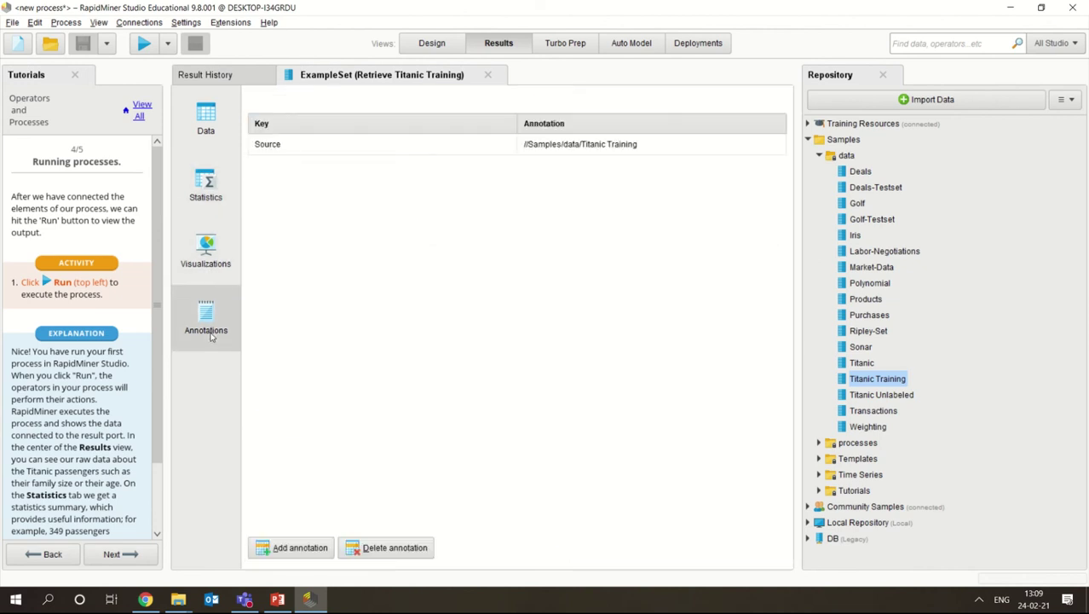
pyautogui.click(205, 119)
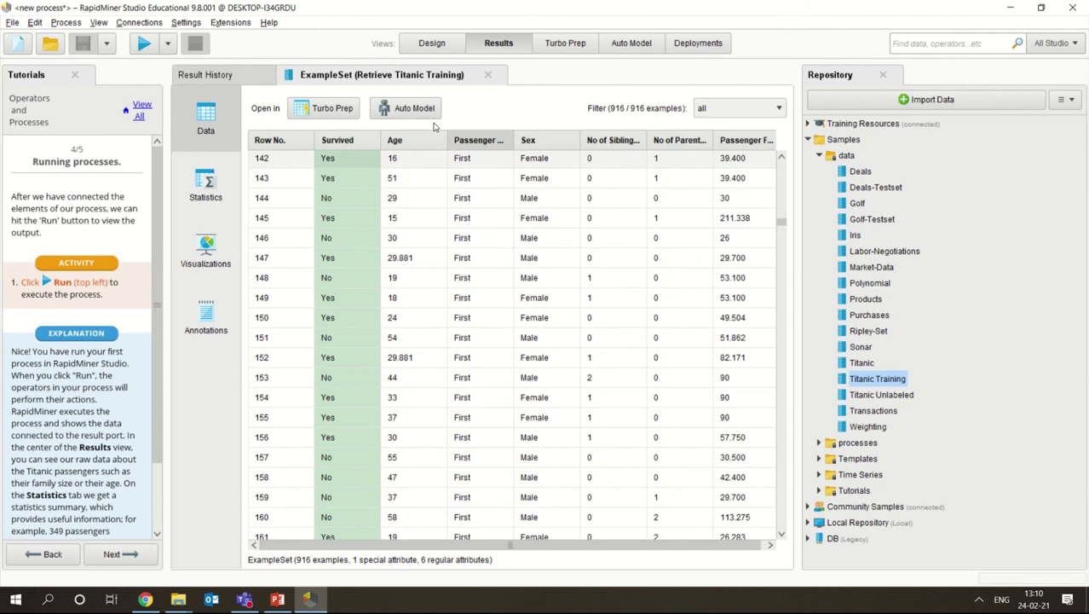
pyautogui.click(432, 43)
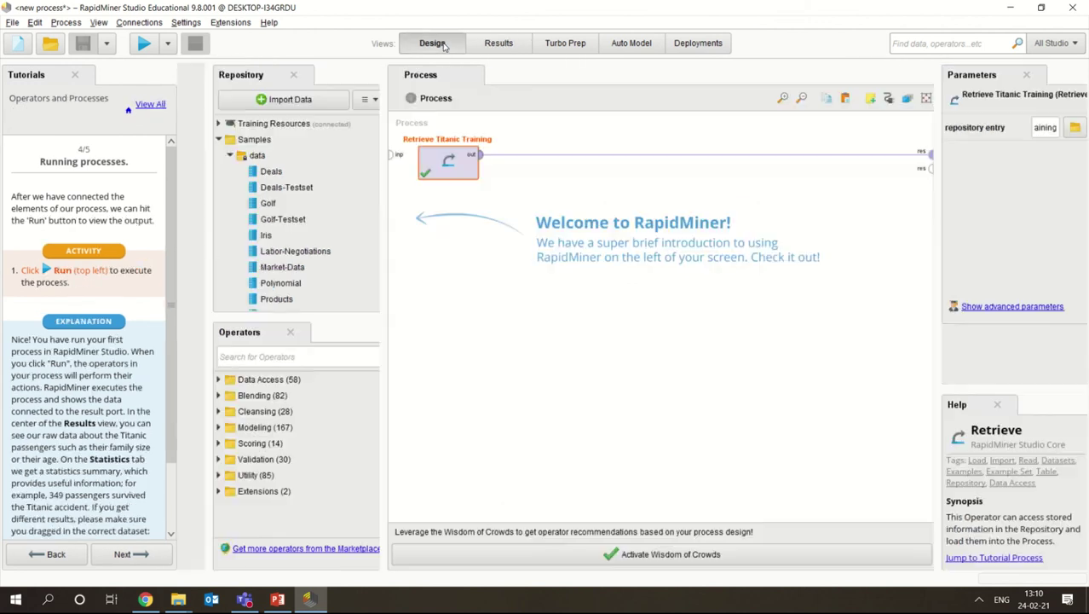
# - Create a subfolder named My Rapid Trials in the Local Repository
pyautogui.moveTo(502, 9)
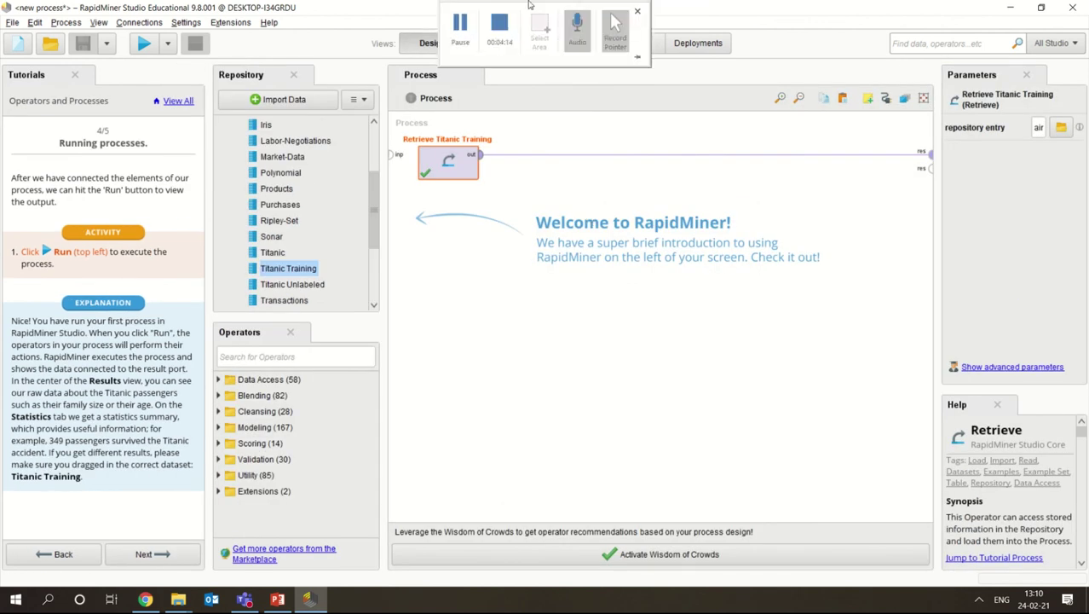
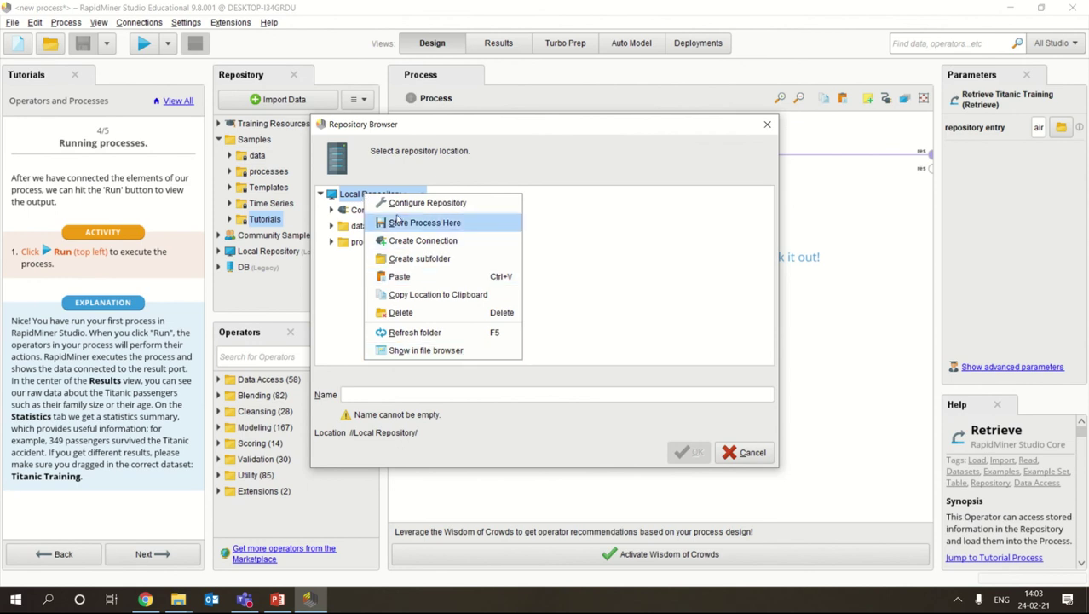
pyautogui.click(405, 260)
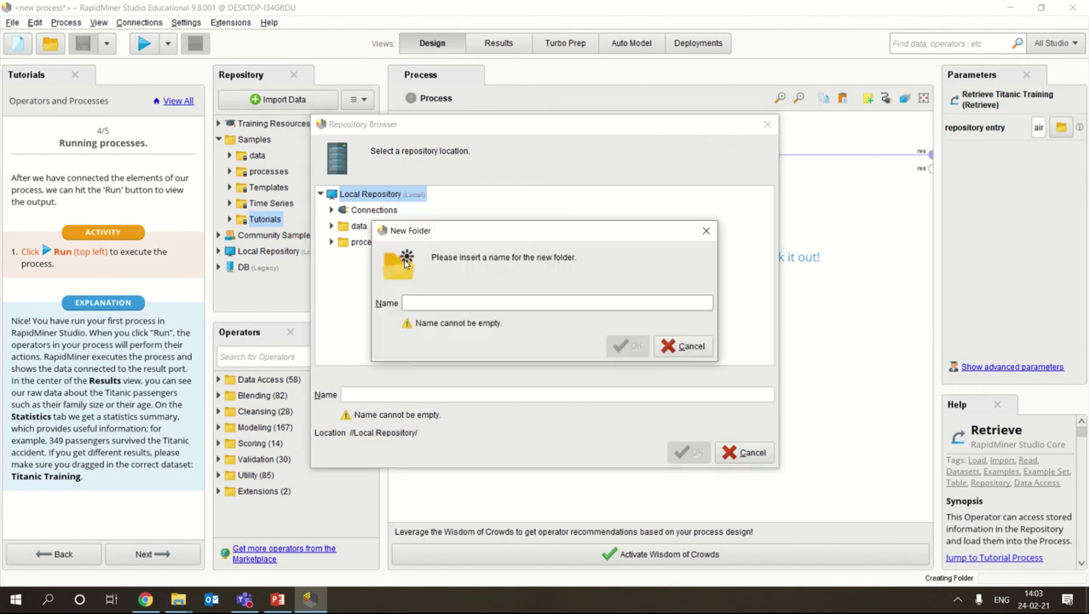
pyautogui.write('My Rapid Trials')
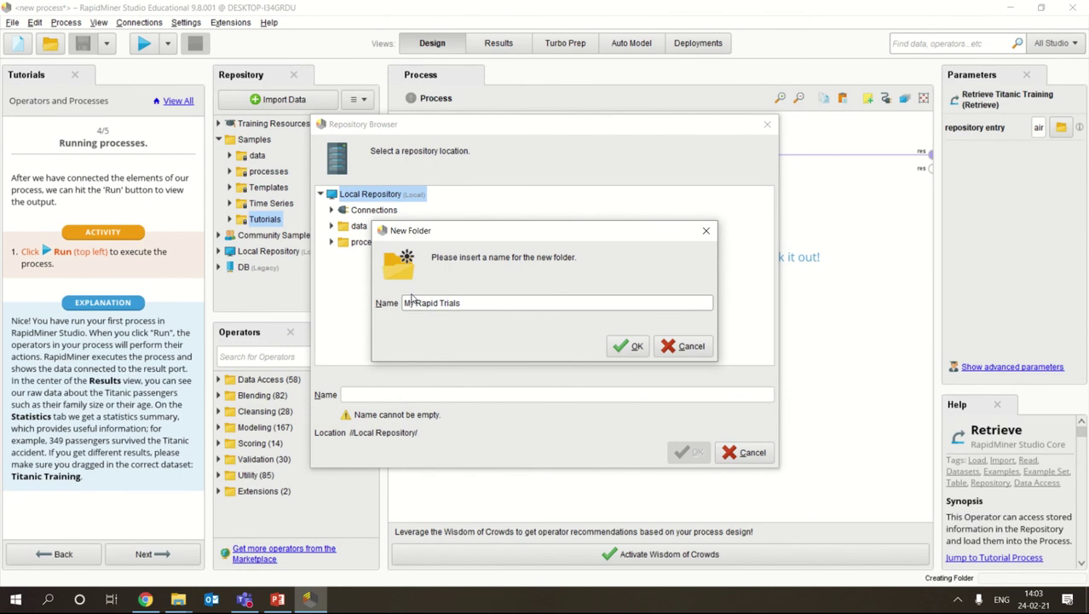
pyautogui.click(635, 347)
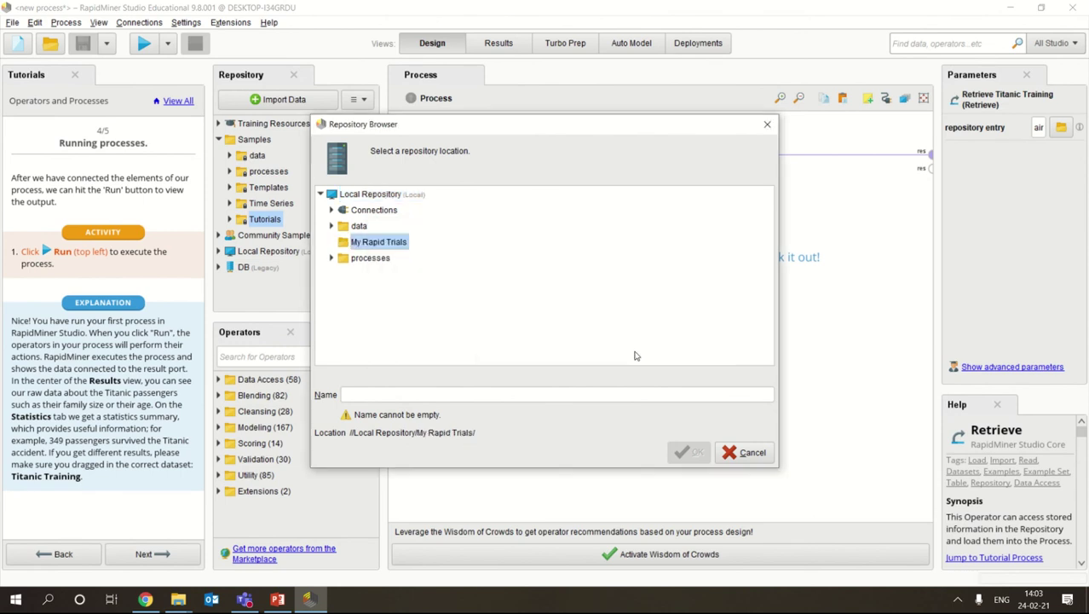
# - Save the process in the My Rapid Trials folder under the name 1. Reading the data
pyautogui.click(357, 393)
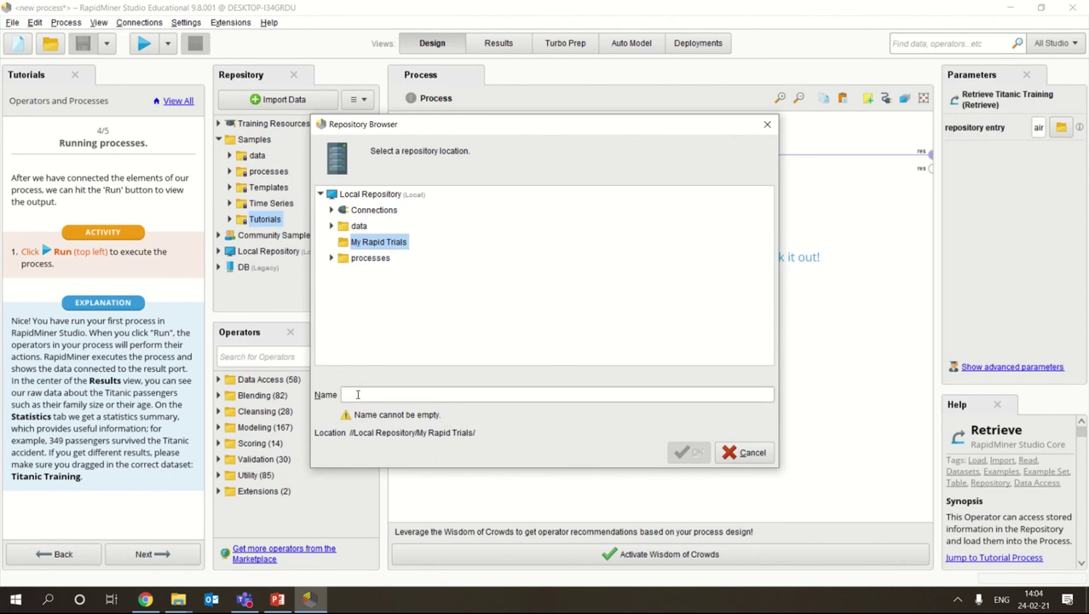
pyautogui.write('1. Read')
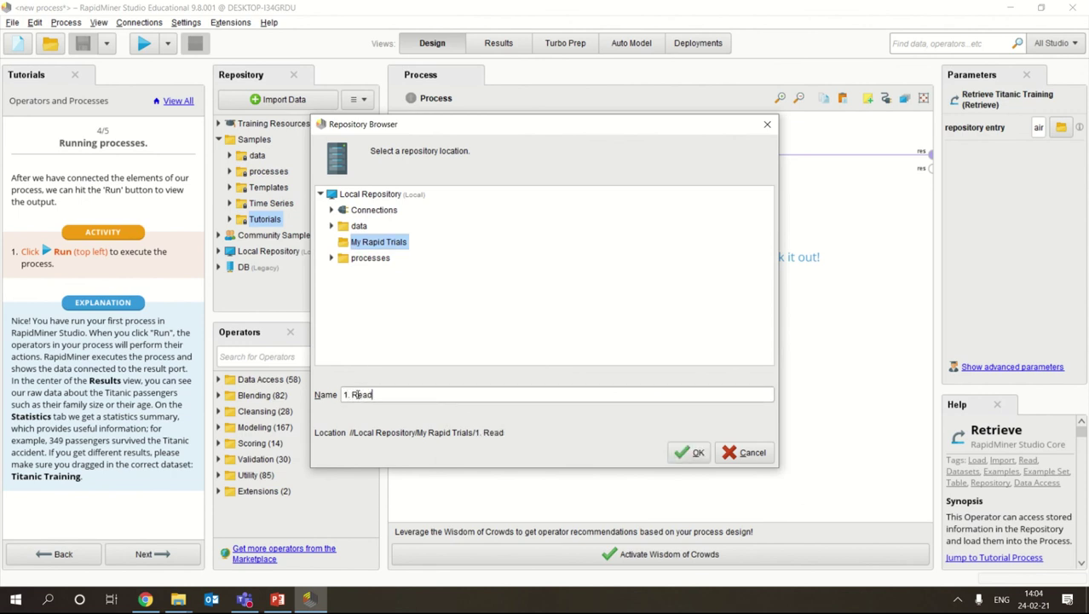
pyautogui.write('ing the data')
pyautogui.click(698, 453)
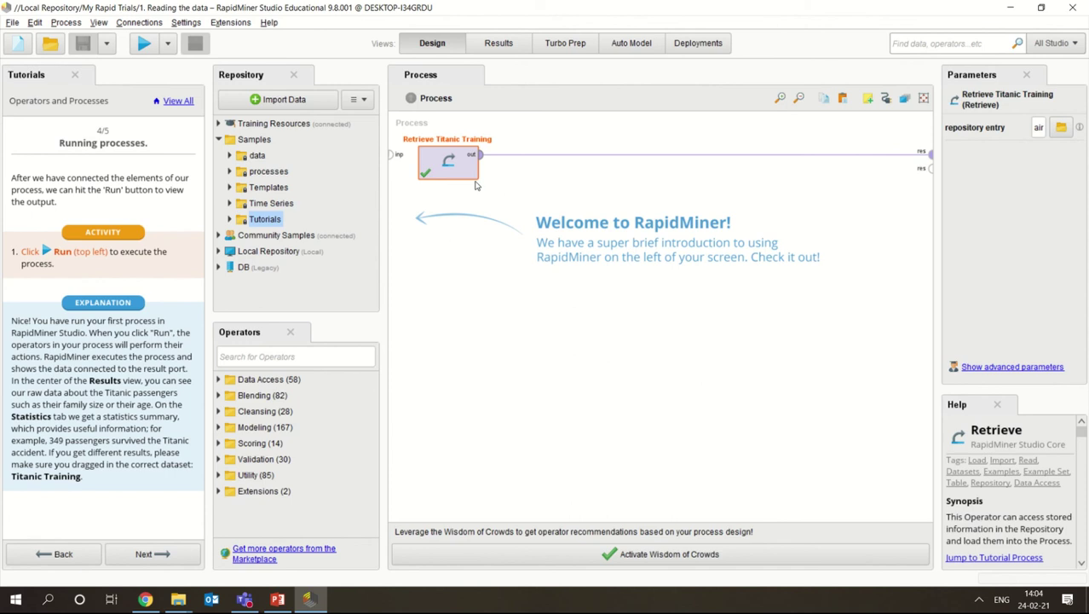
# - Reopen the Operators and Processes tutorial from the list of all tutorials and page through it to its final page
pyautogui.click(268, 187)
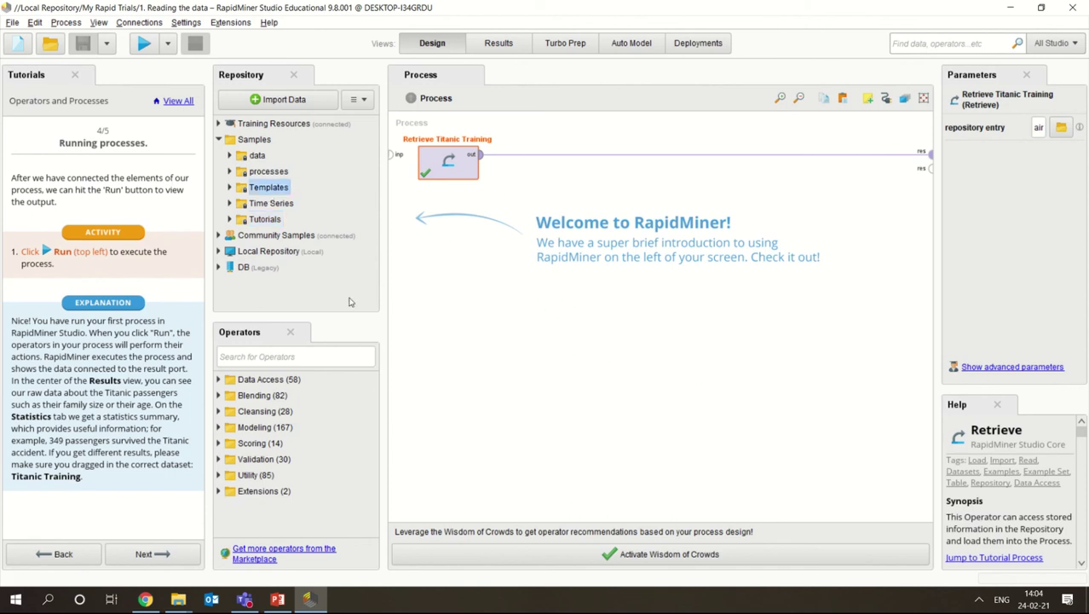
pyautogui.click(178, 102)
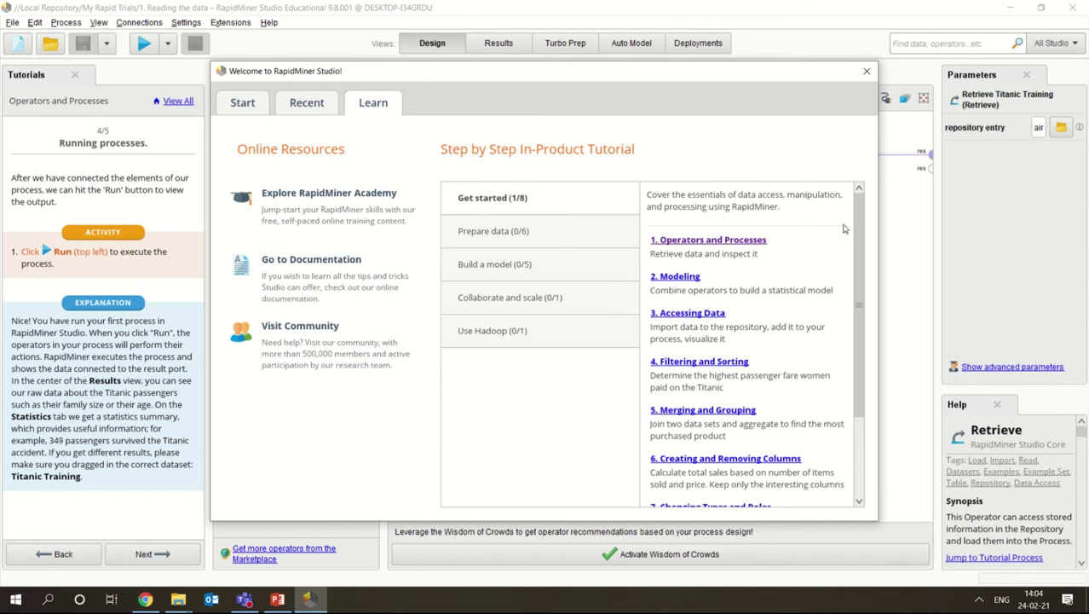
pyautogui.click(736, 242)
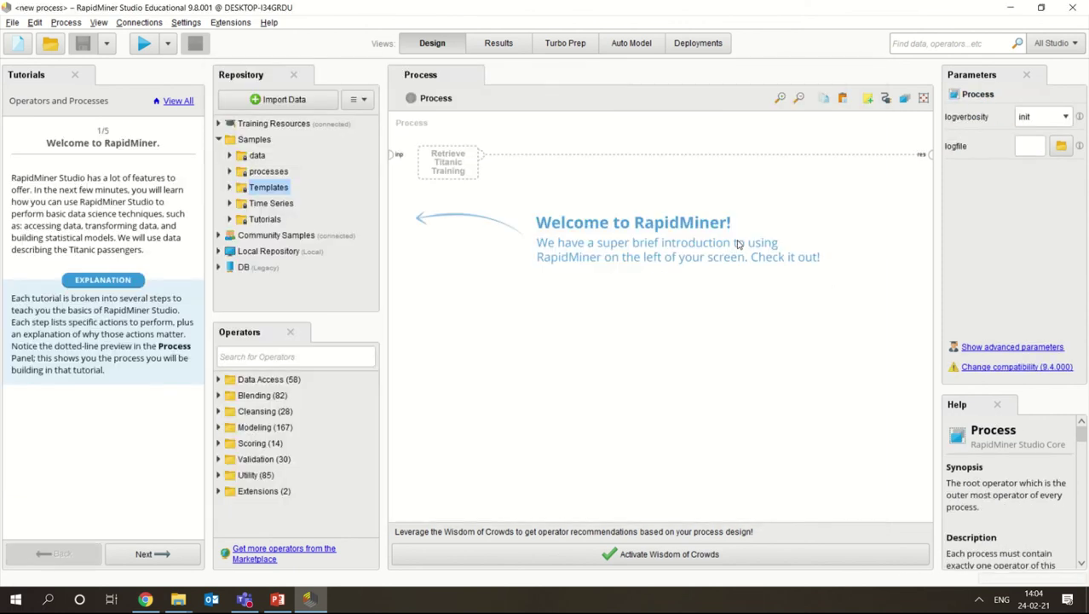
pyautogui.click(141, 554)
pyautogui.click(140, 555)
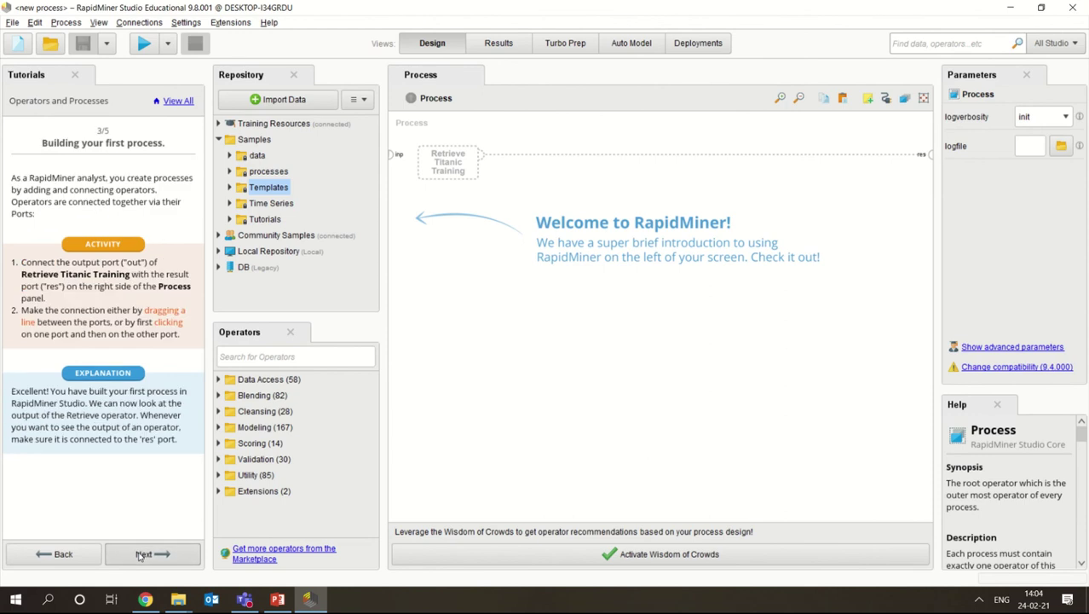
pyautogui.click(139, 555)
pyautogui.click(132, 556)
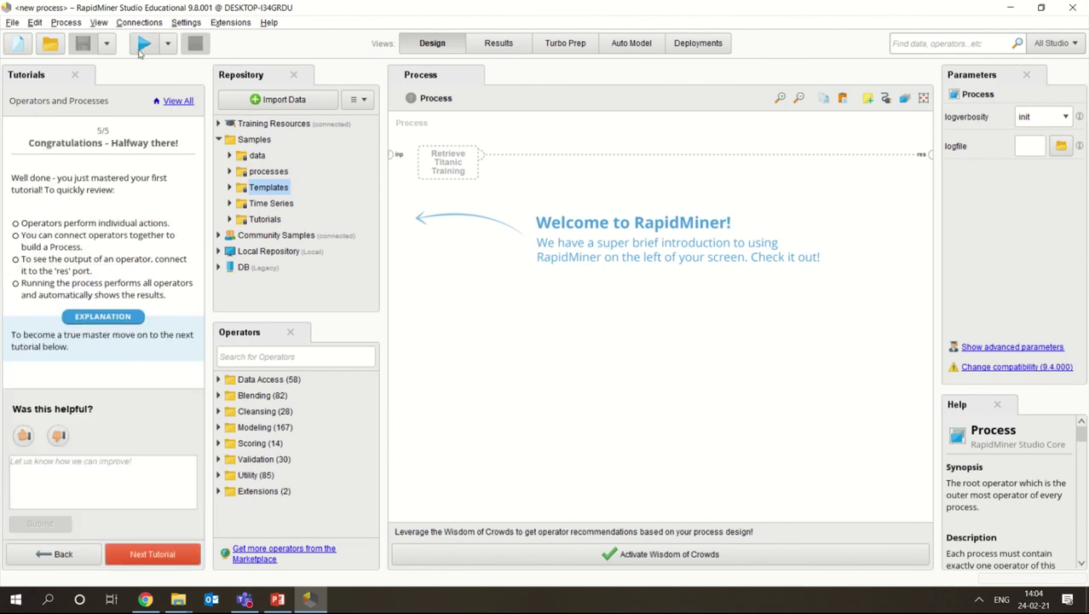
# - Look through the tutorial lists for Get started, Prepare data, Build a model, Collaborate and scale, and Use Hadoop
pyautogui.click(175, 101)
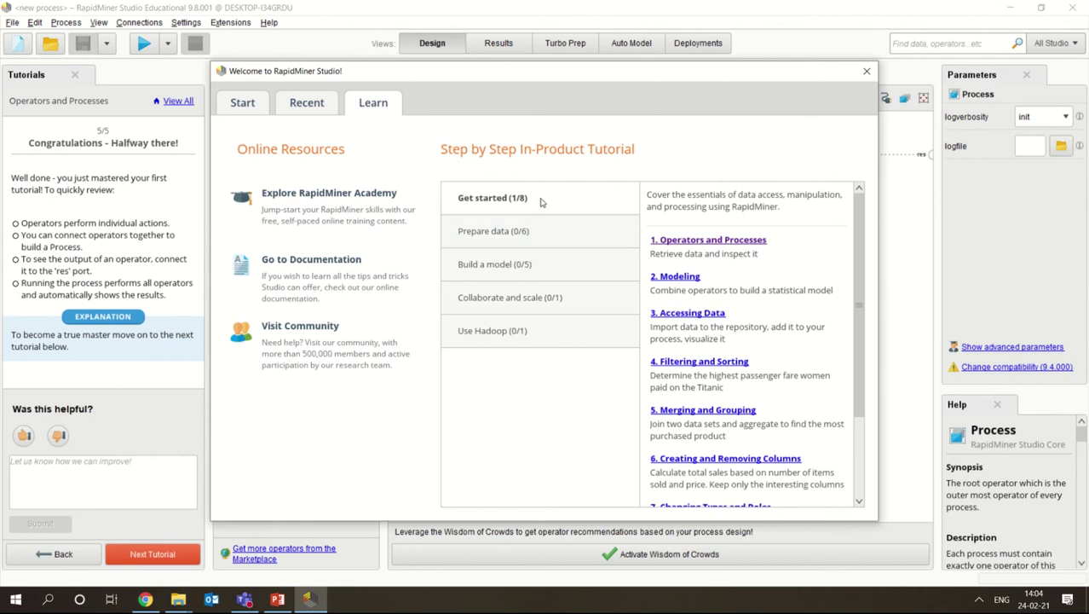
pyautogui.moveTo(859, 363)
pyautogui.mouseDown()
pyautogui.moveTo(862, 448)
pyautogui.moveTo(861, 366)
pyautogui.mouseUp()
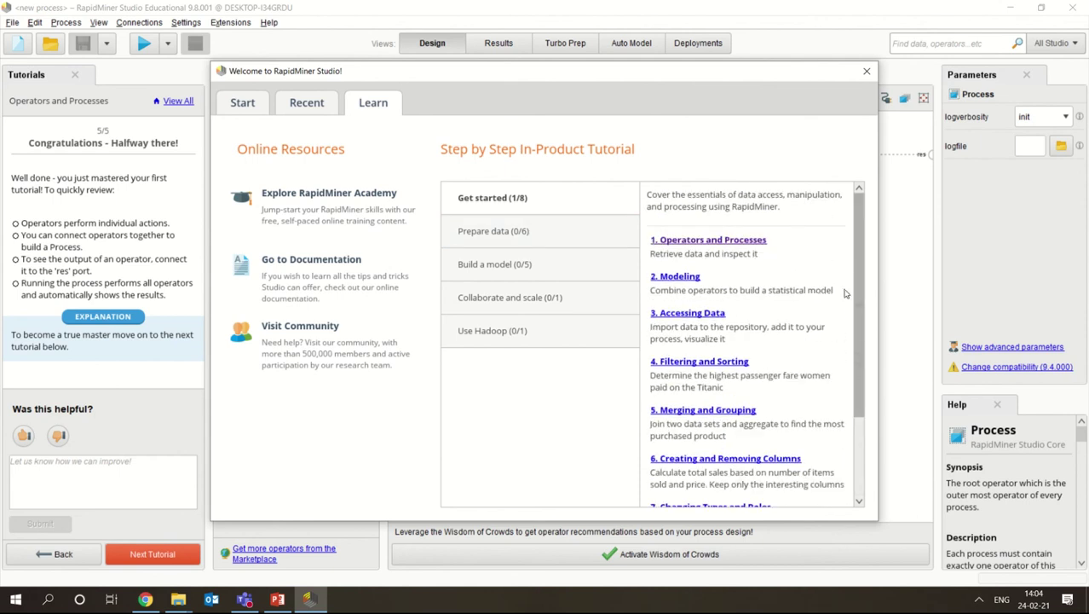
pyautogui.click(512, 230)
pyautogui.moveTo(859, 256); pyautogui.dragTo(858, 405)
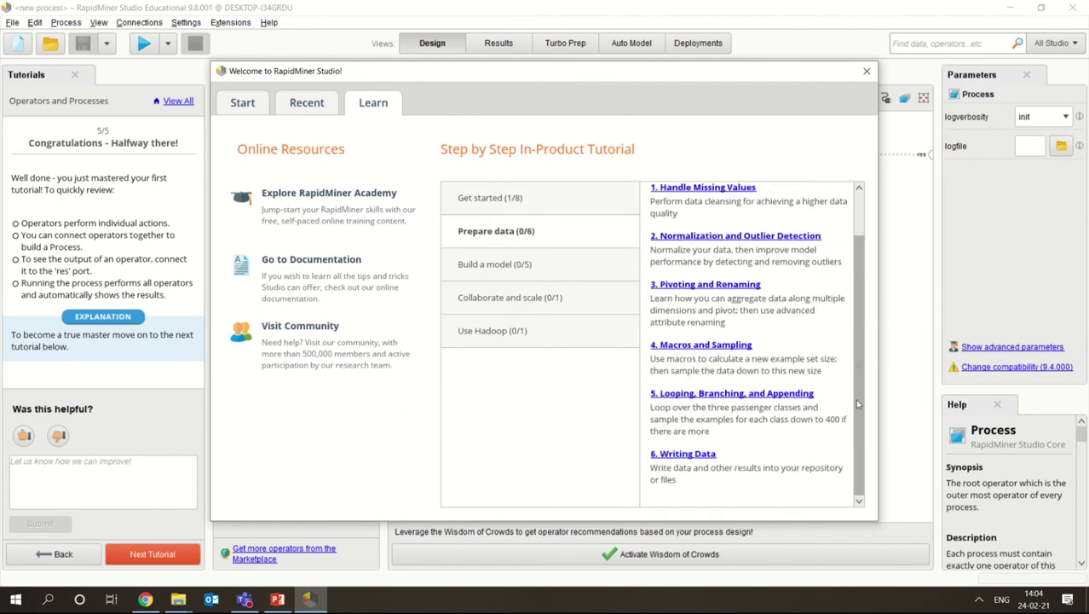
pyautogui.click(528, 273)
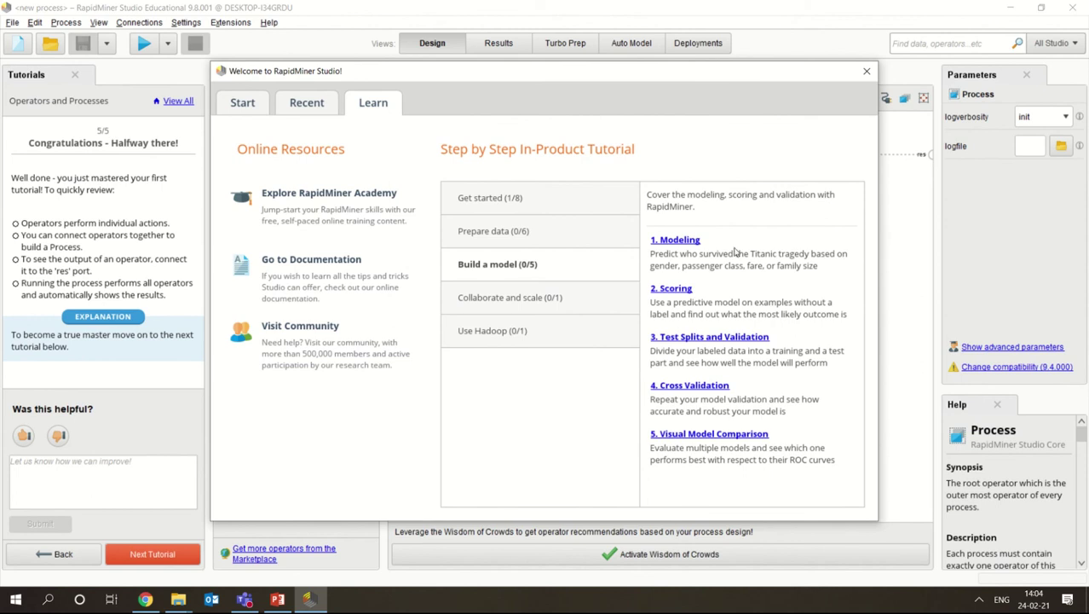
pyautogui.click(546, 298)
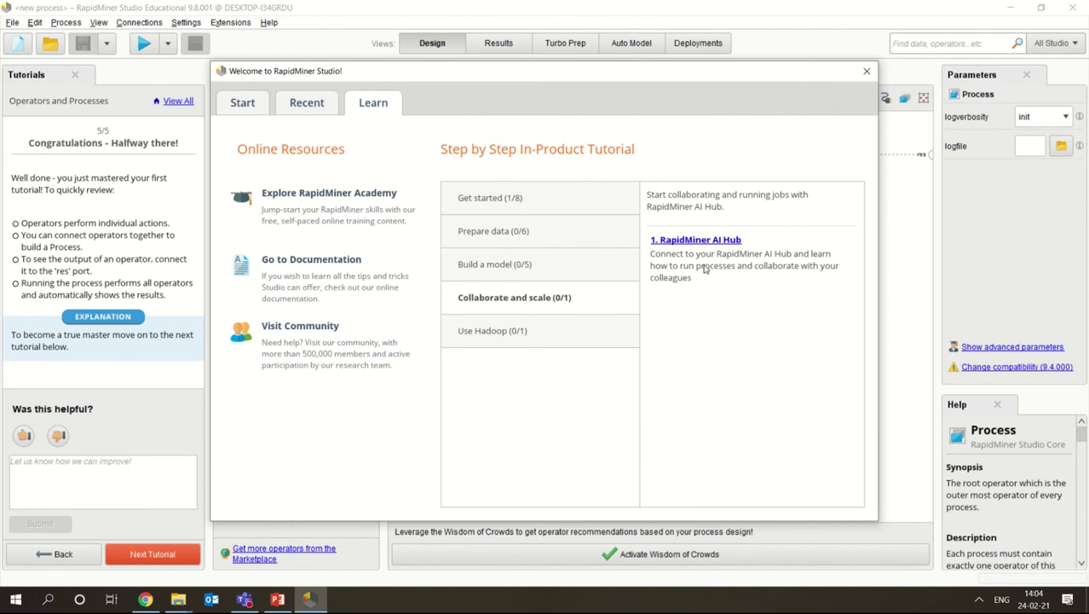
pyautogui.click(555, 328)
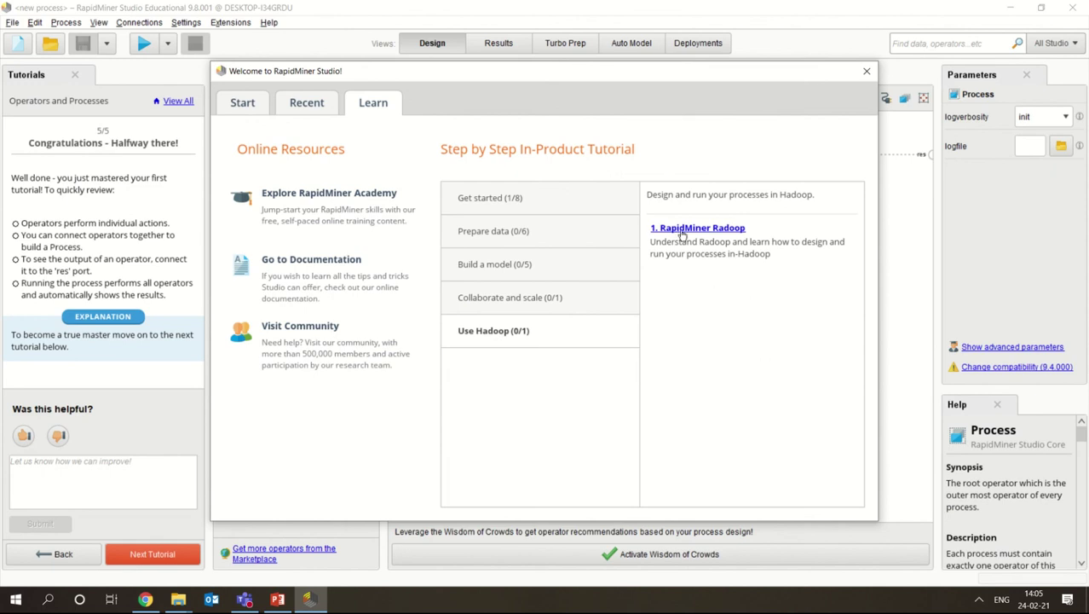
# - Start the Modeling tutorial from the Get started group and, at its second page, add the Titanic Training sample data to the process
pyautogui.click(504, 201)
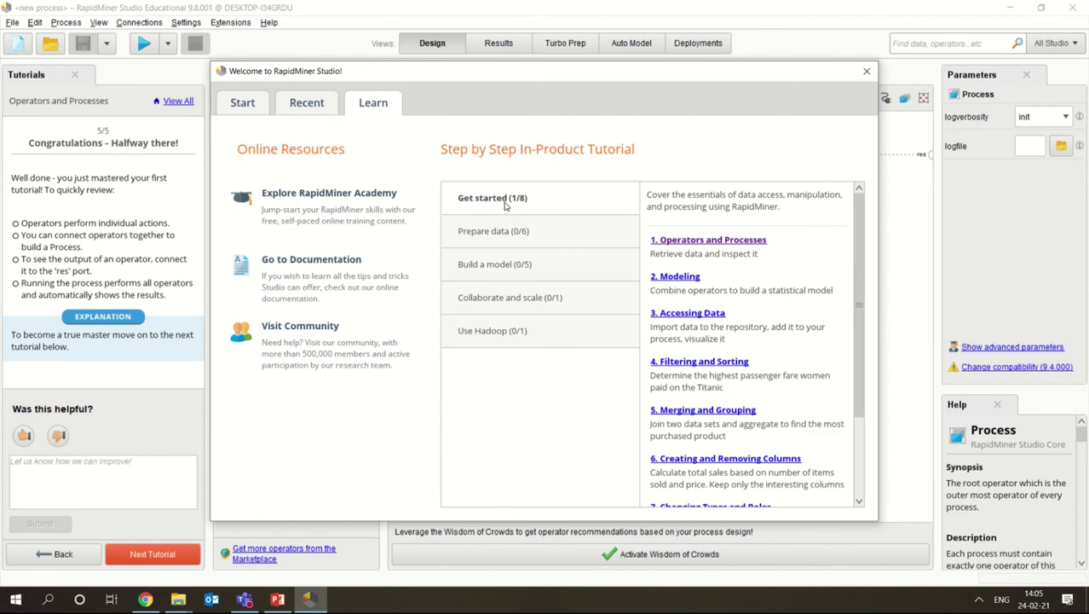
pyautogui.click(678, 277)
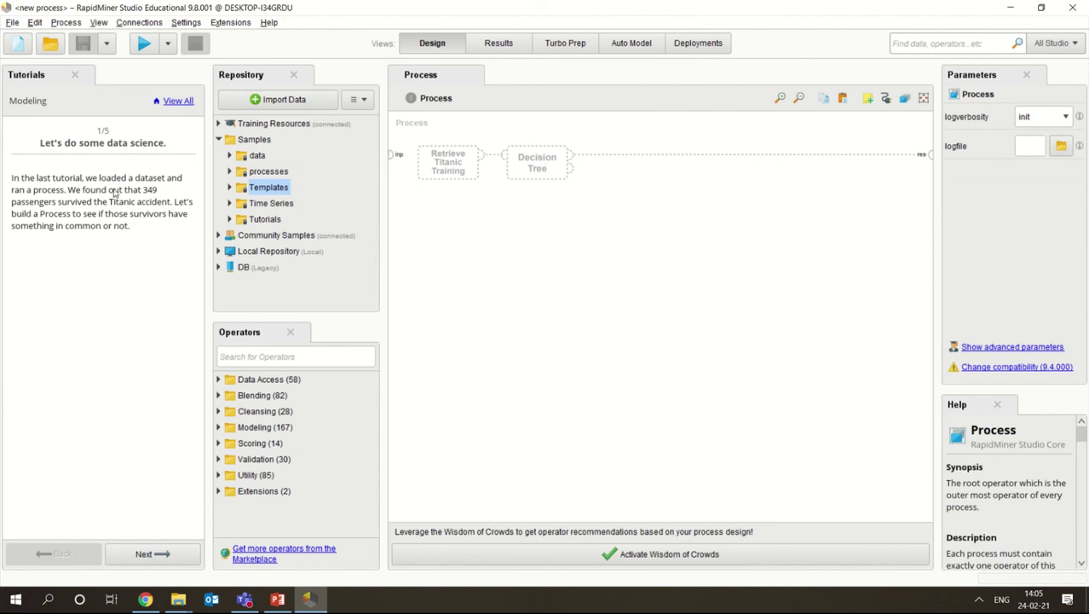
pyautogui.click(150, 555)
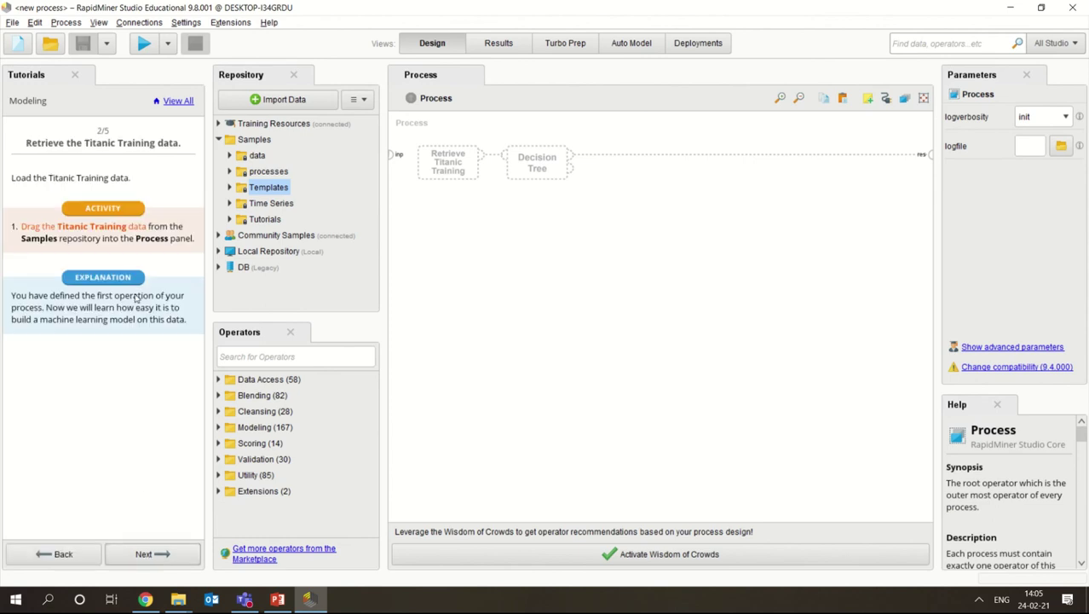
pyautogui.click(229, 156)
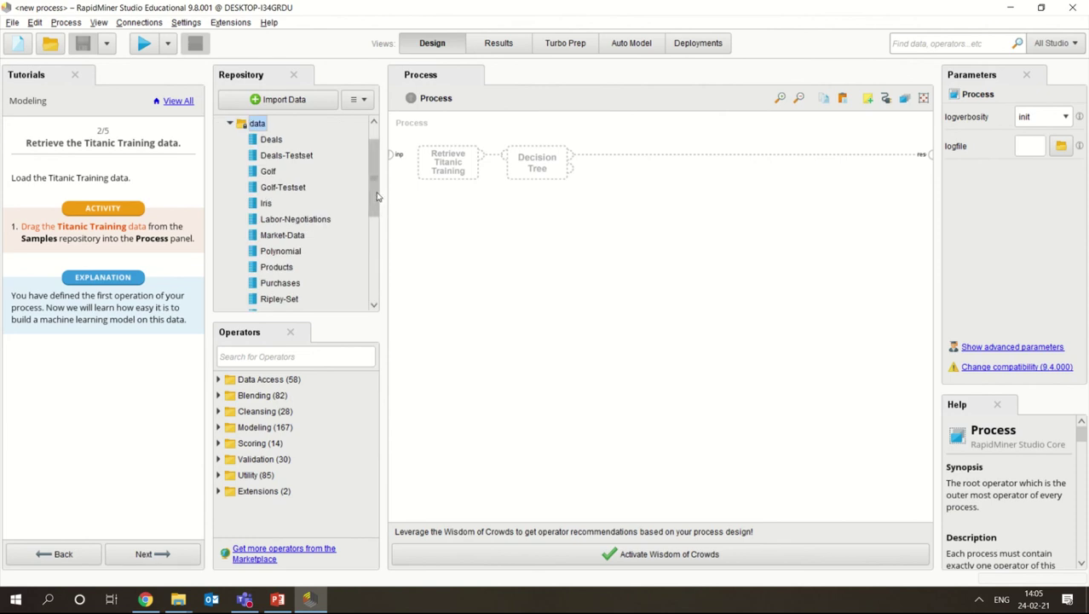
pyautogui.scroll(-3, 374, 188)
pyautogui.moveTo(270, 219); pyautogui.dragTo(439, 167)
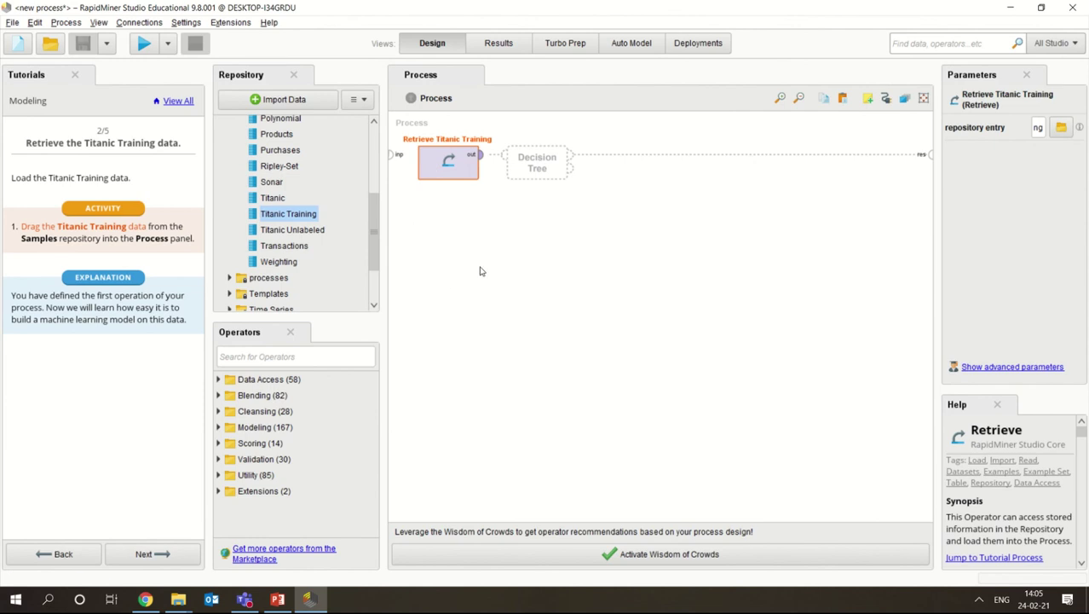
# - Advance the tutorial to the Build a decision tree page and collapse the data folder and the Samples repository
pyautogui.click(159, 555)
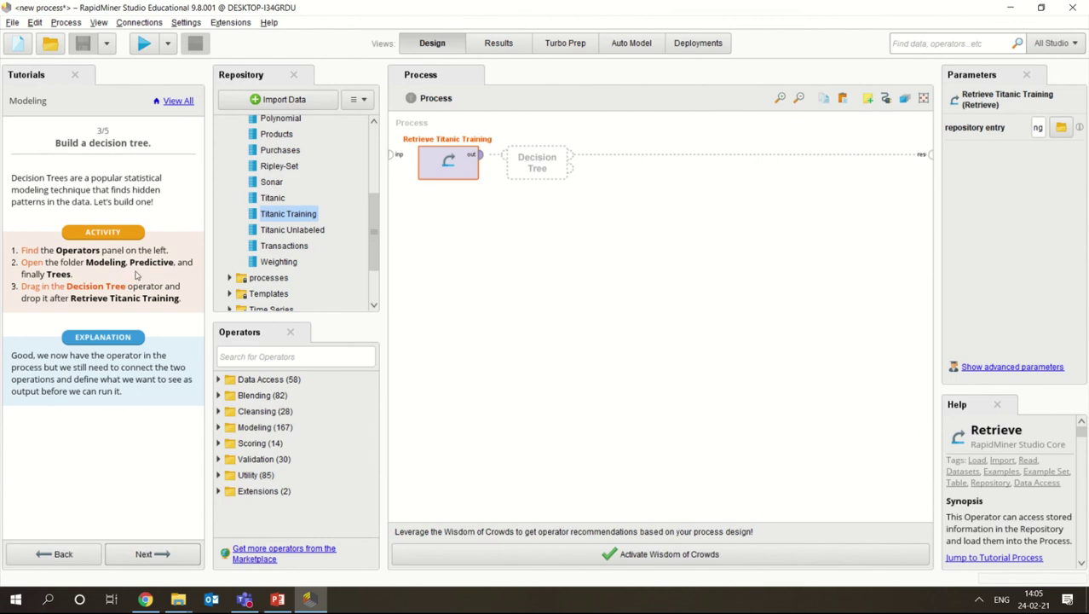
pyautogui.scroll(4, 359, 241)
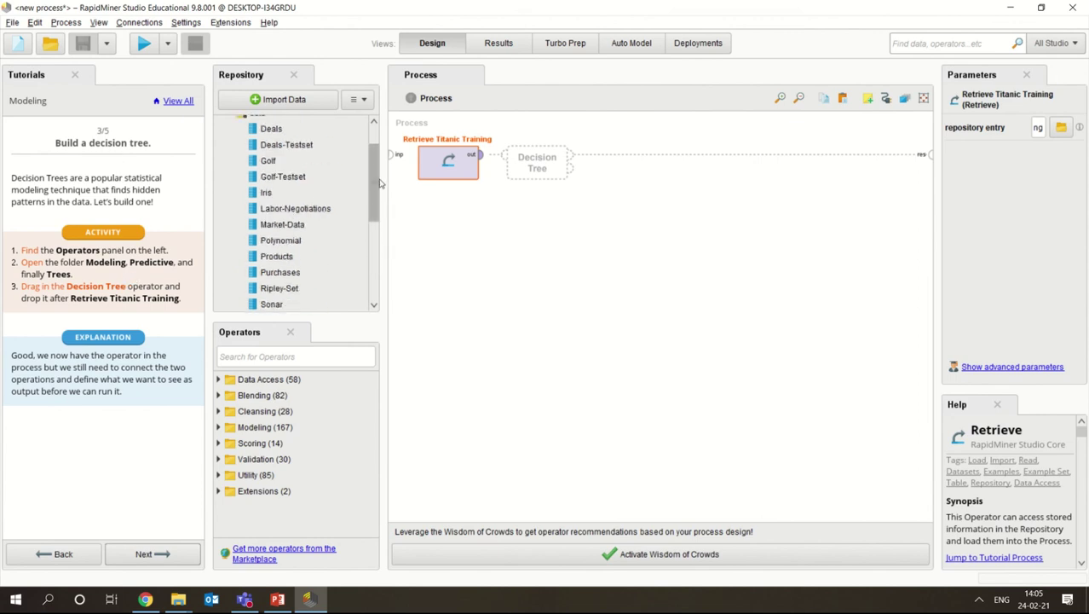
pyautogui.click(229, 156)
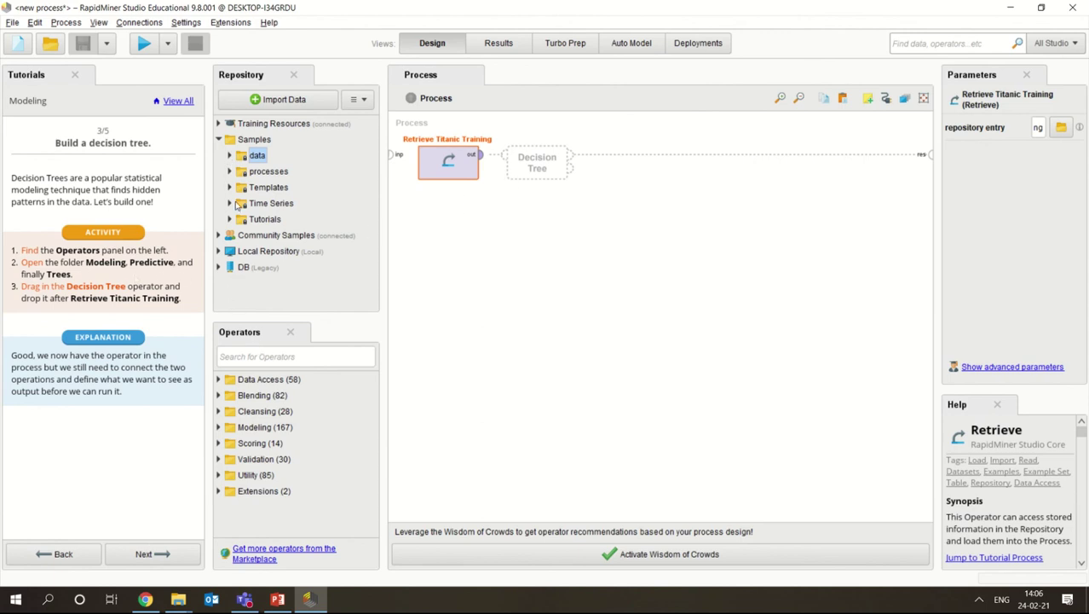
pyautogui.click(219, 140)
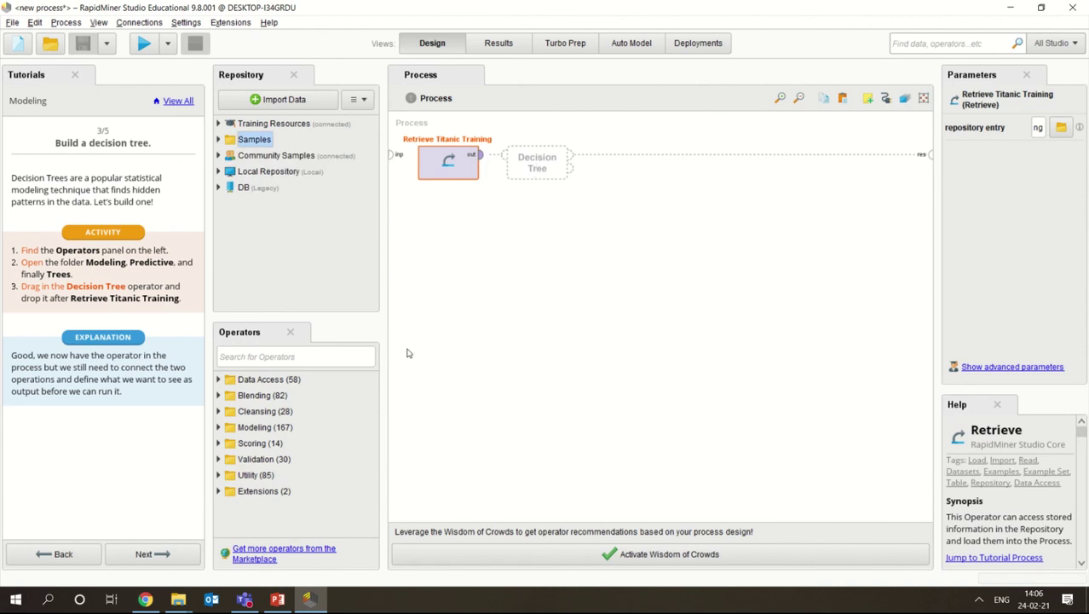
# - Add the Decision Tree operator from Modeling, Predictive, Trees after Retrieve Titanic Training, and collapse the Trees folder
pyautogui.click(219, 426)
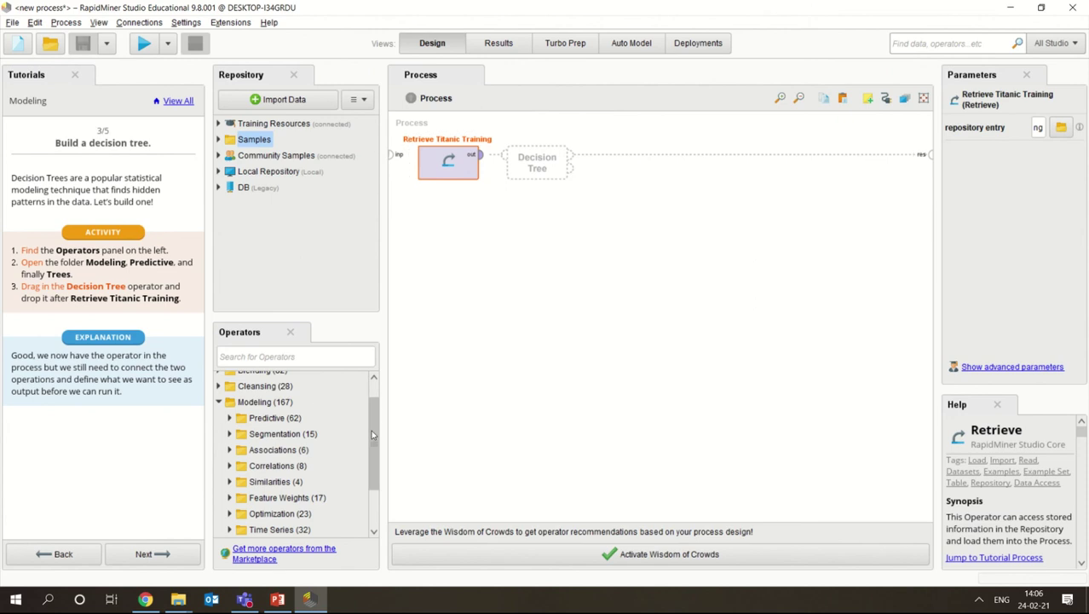
pyautogui.moveTo(371, 430)
pyautogui.mouseDown()
pyautogui.moveTo(376, 461)
pyautogui.moveTo(375, 448)
pyautogui.mouseUp()
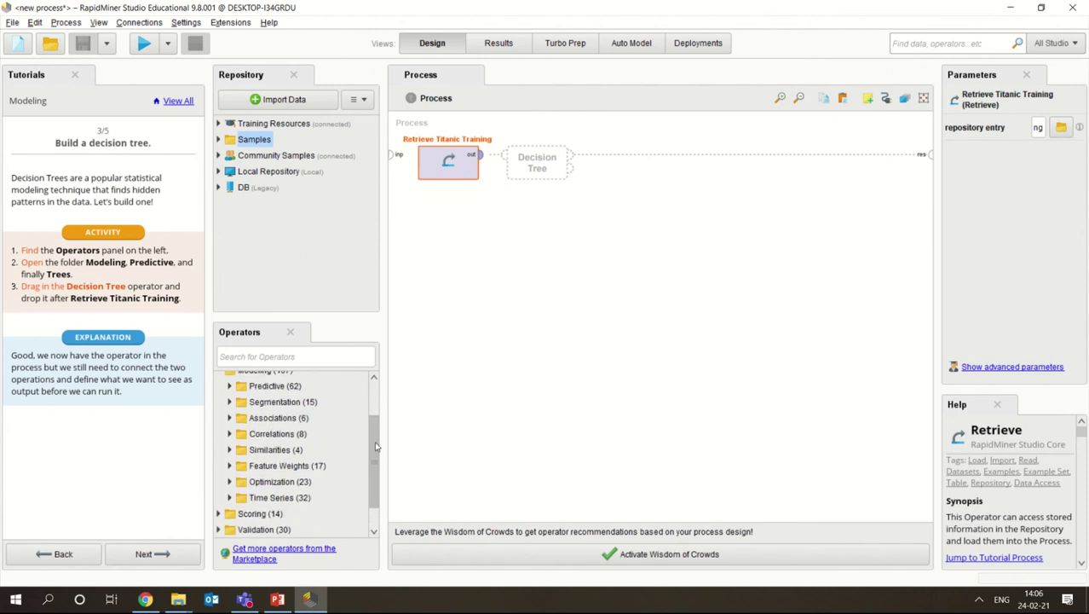
pyautogui.click(228, 386)
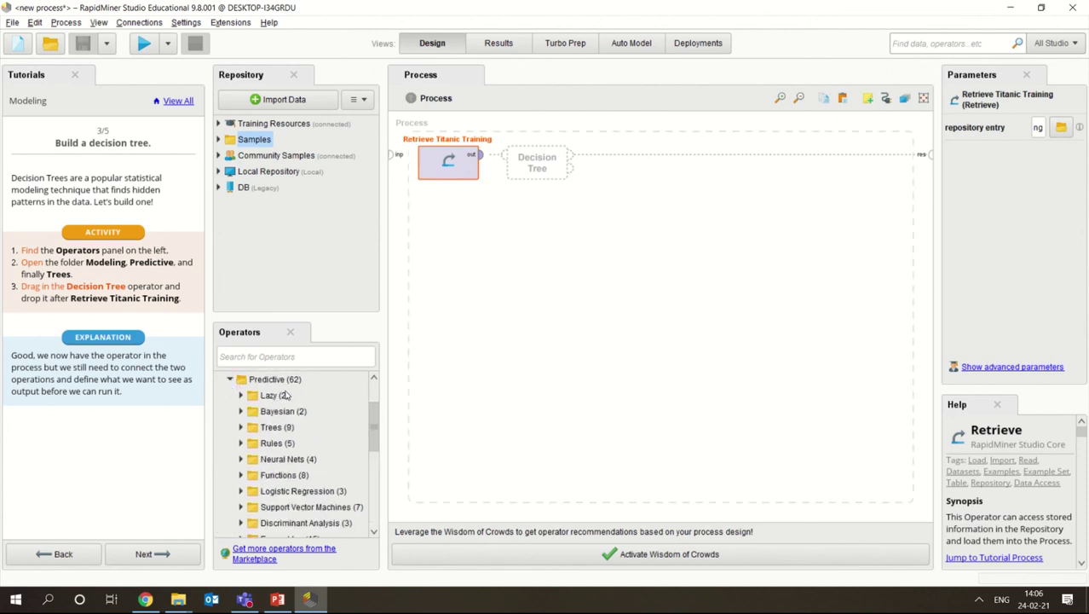
pyautogui.click(241, 427)
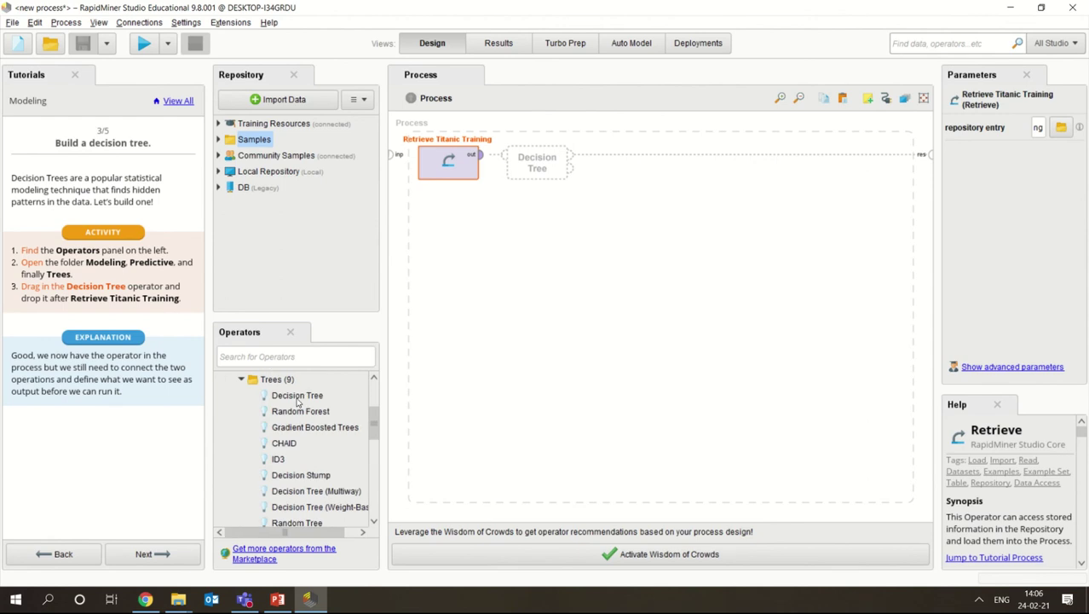
pyautogui.moveTo(275, 403); pyautogui.dragTo(532, 171)
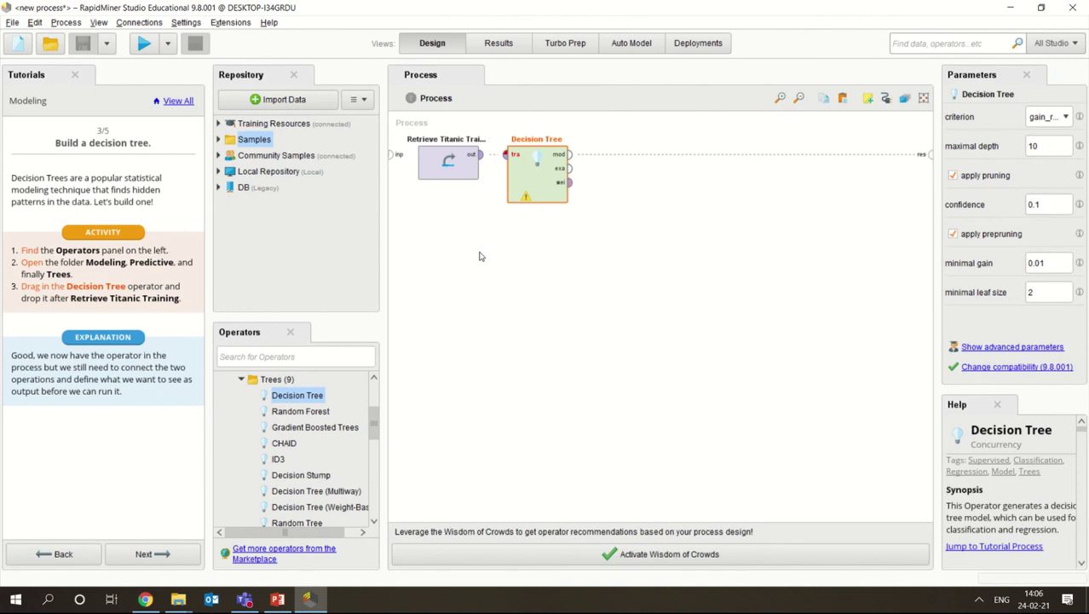
pyautogui.click(242, 378)
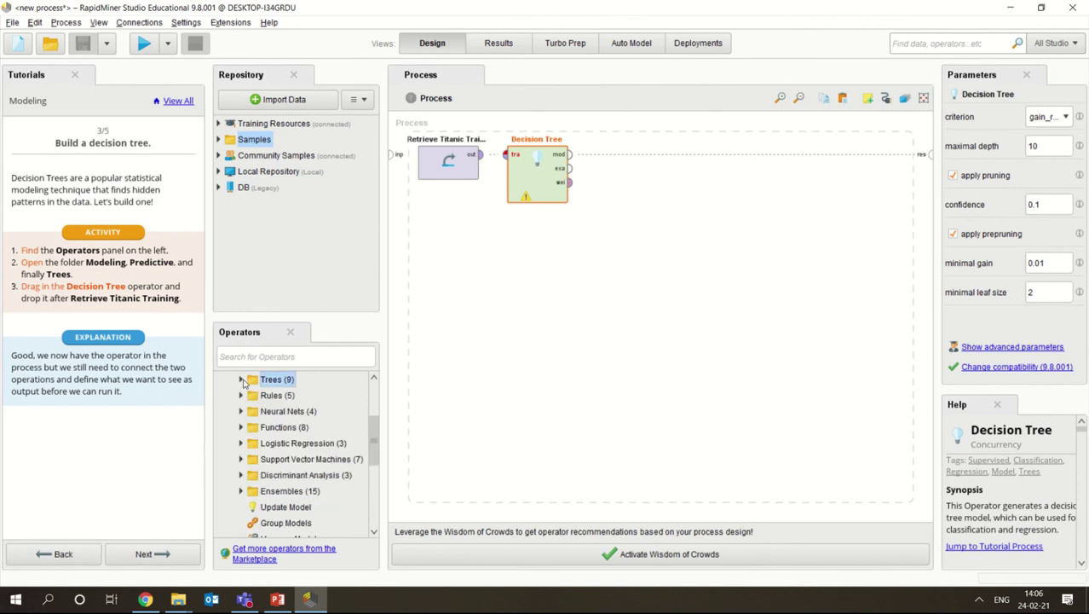
pyautogui.moveTo(375, 437); pyautogui.dragTo(380, 370)
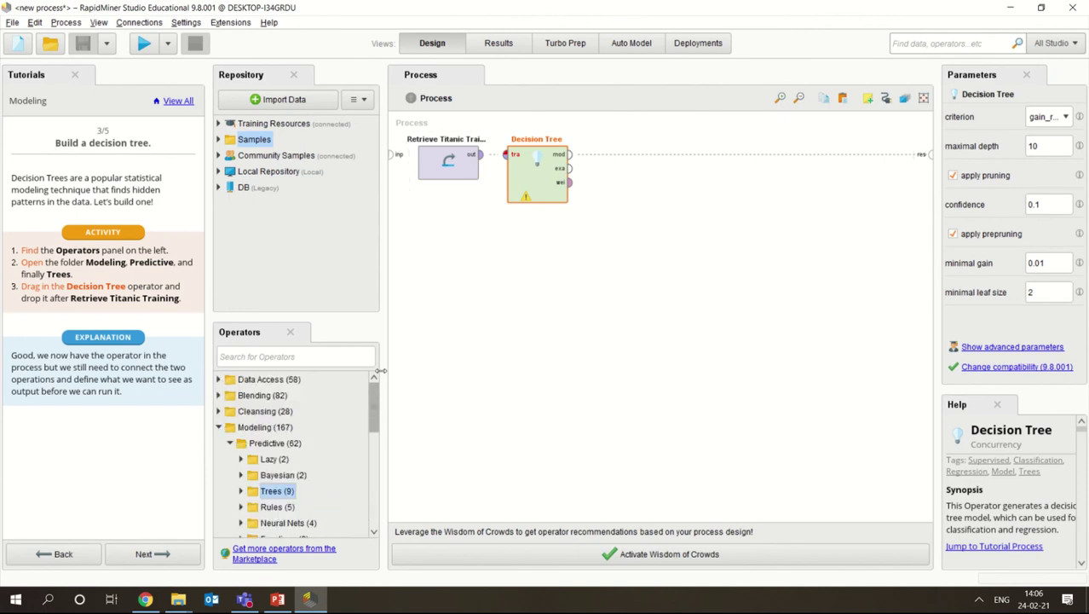
# - Collapse the Predictive and Modeling operator folders and advance the tutorial to the Connect & execute page
pyautogui.click(228, 443)
pyautogui.click(219, 427)
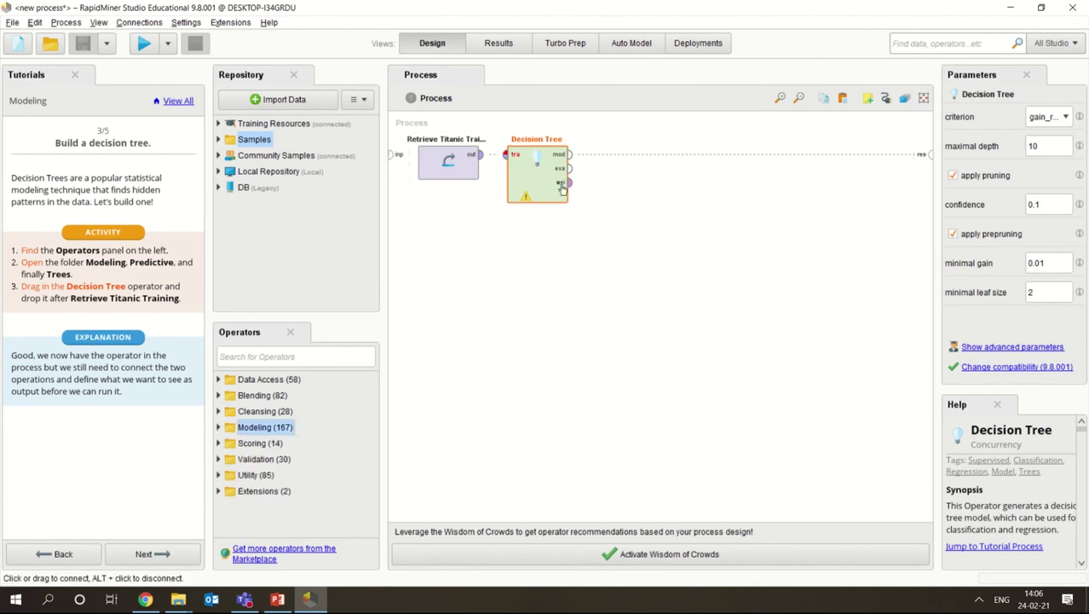
pyautogui.click(168, 554)
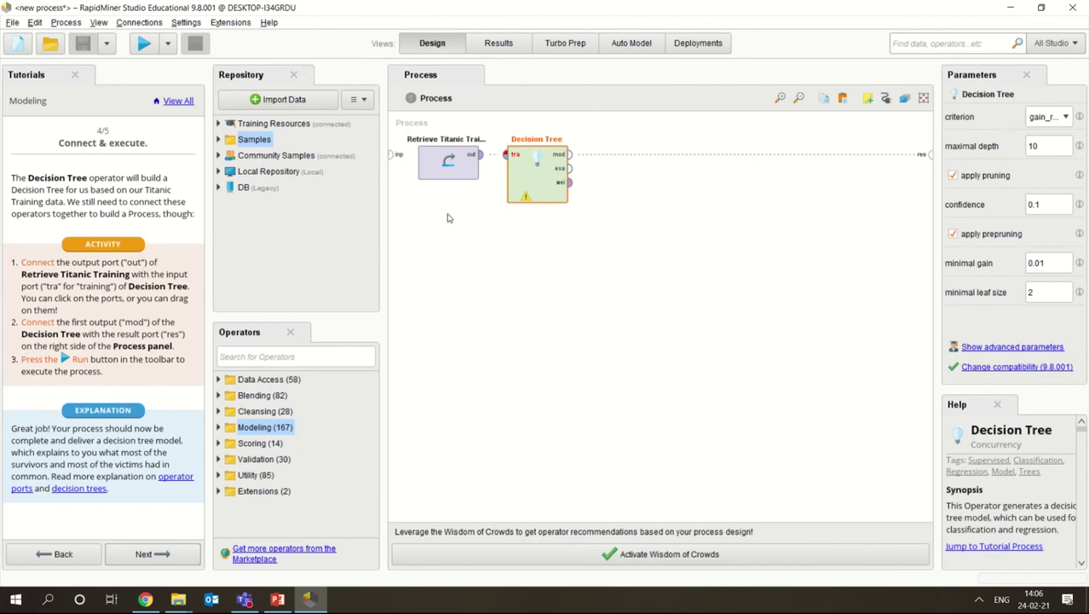
# - Connect Retrieve Titanic Training's out port to Decision Tree's tra port and its mod port to the res port, and run the process
pyautogui.click(482, 159)
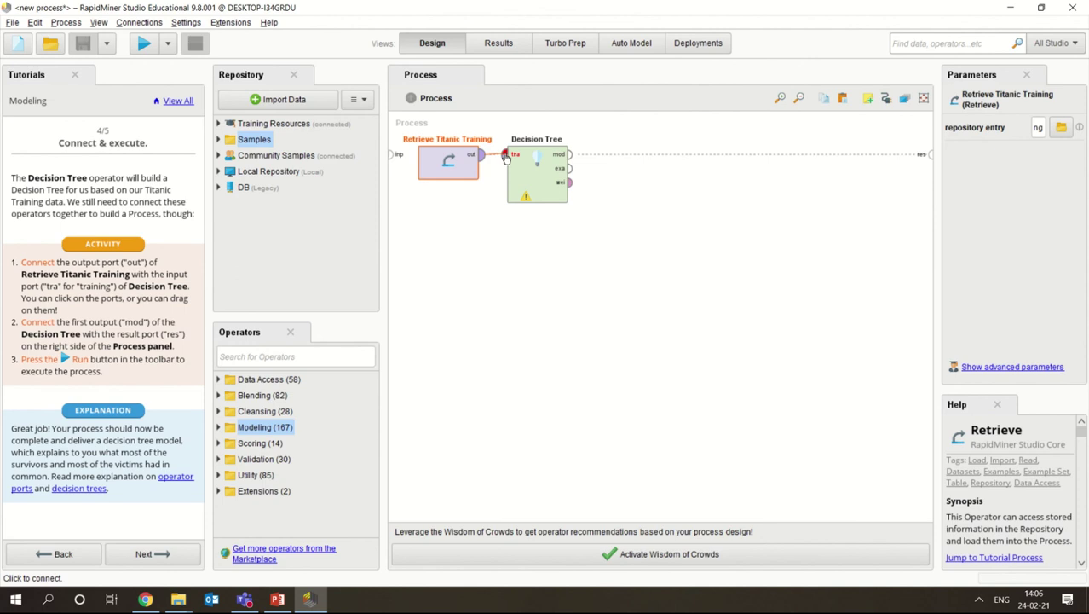
pyautogui.click(505, 156)
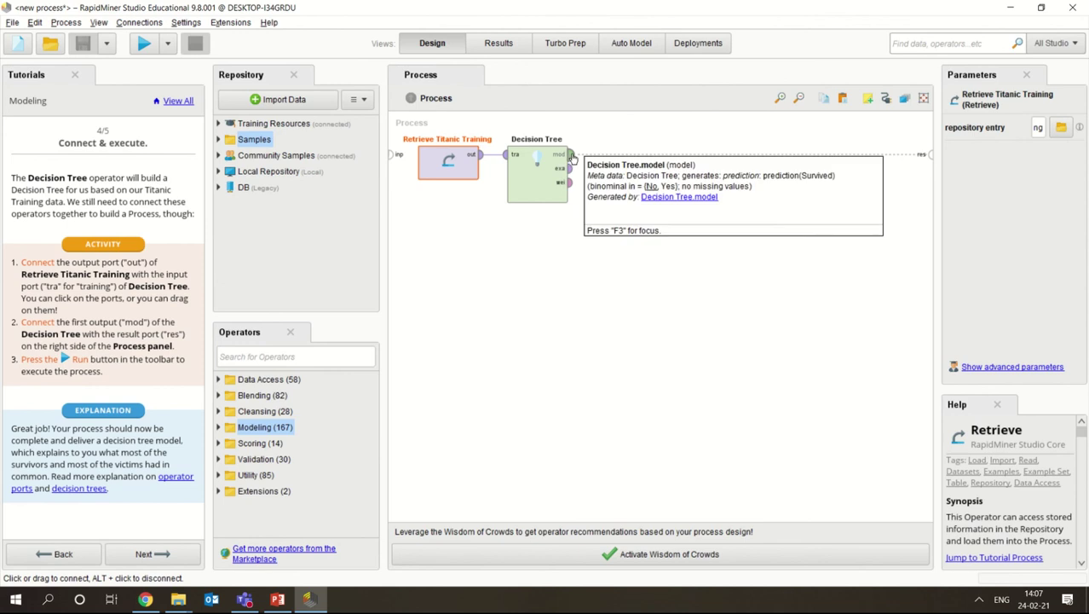
pyautogui.moveTo(571, 157); pyautogui.dragTo(933, 159)
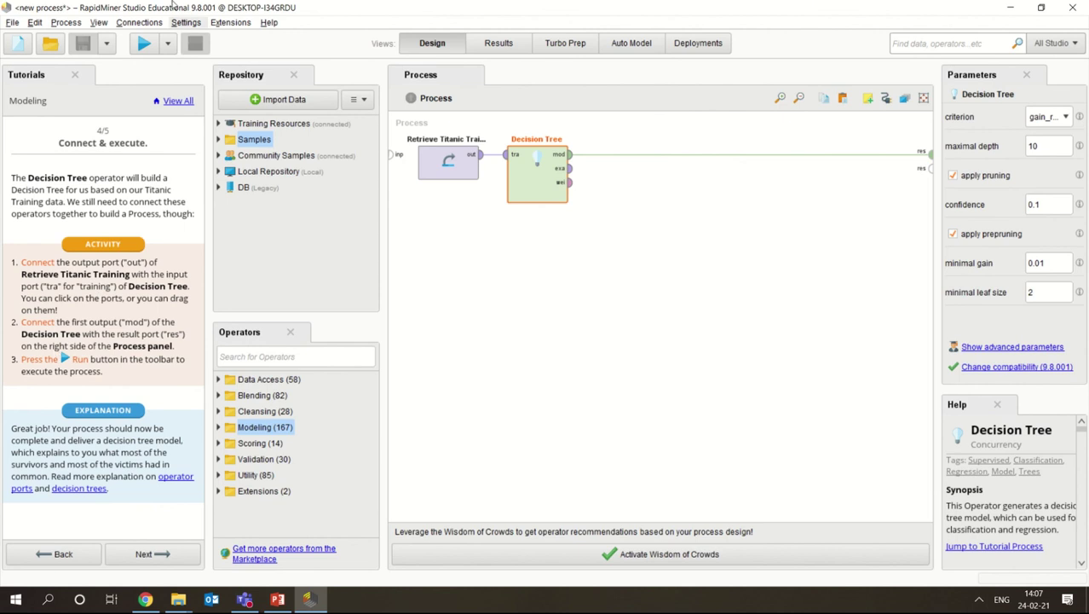
pyautogui.click(143, 44)
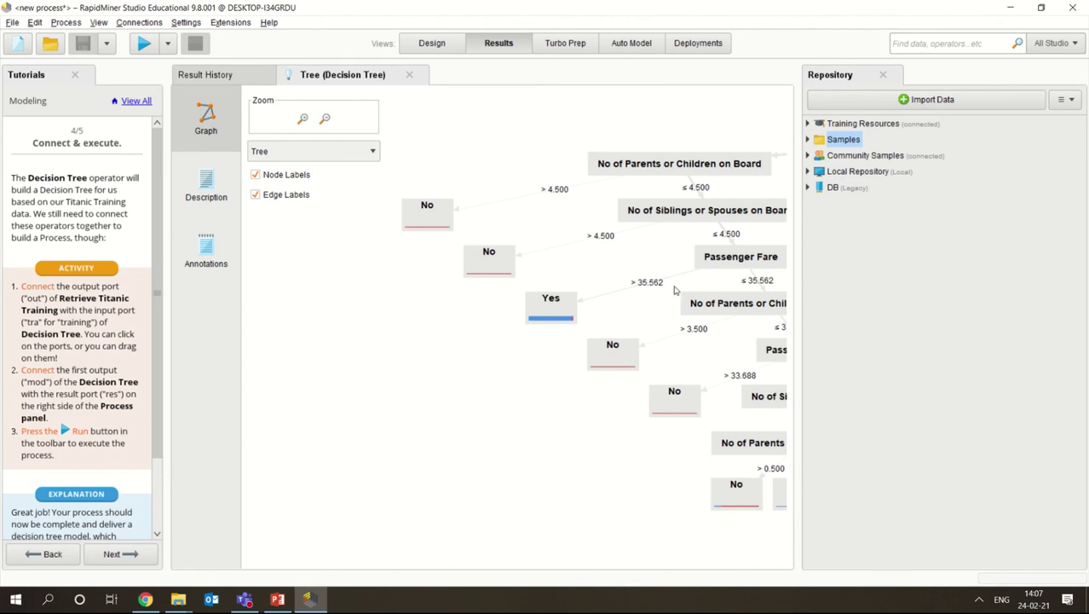
# - Examine the branches of the resulting decision tree graph, both close up and as a whole
pyautogui.moveTo(601, 296); pyautogui.dragTo(315, 339)
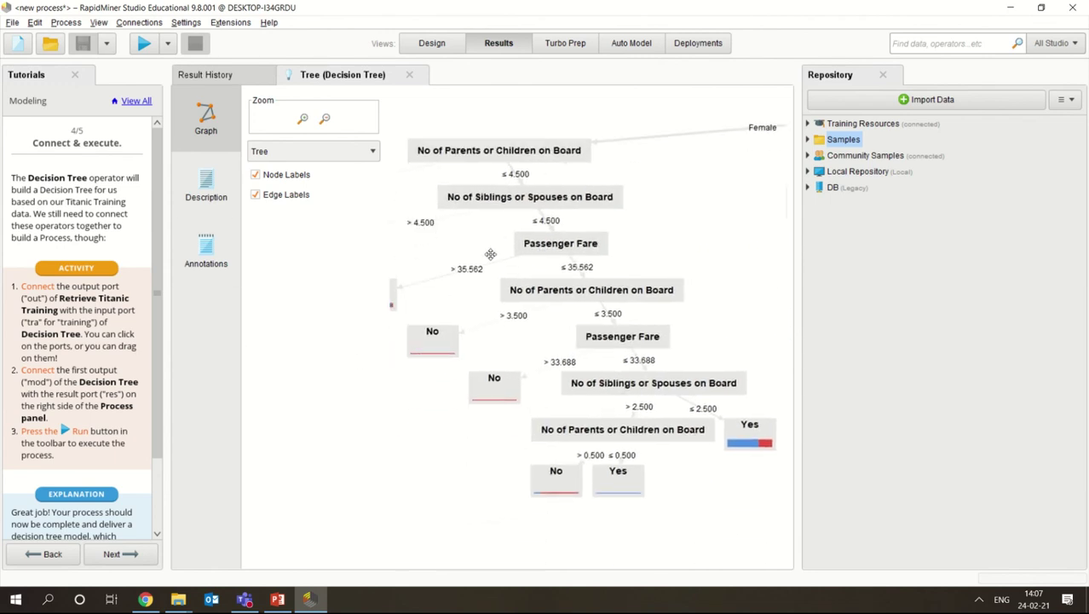
pyautogui.click(303, 119)
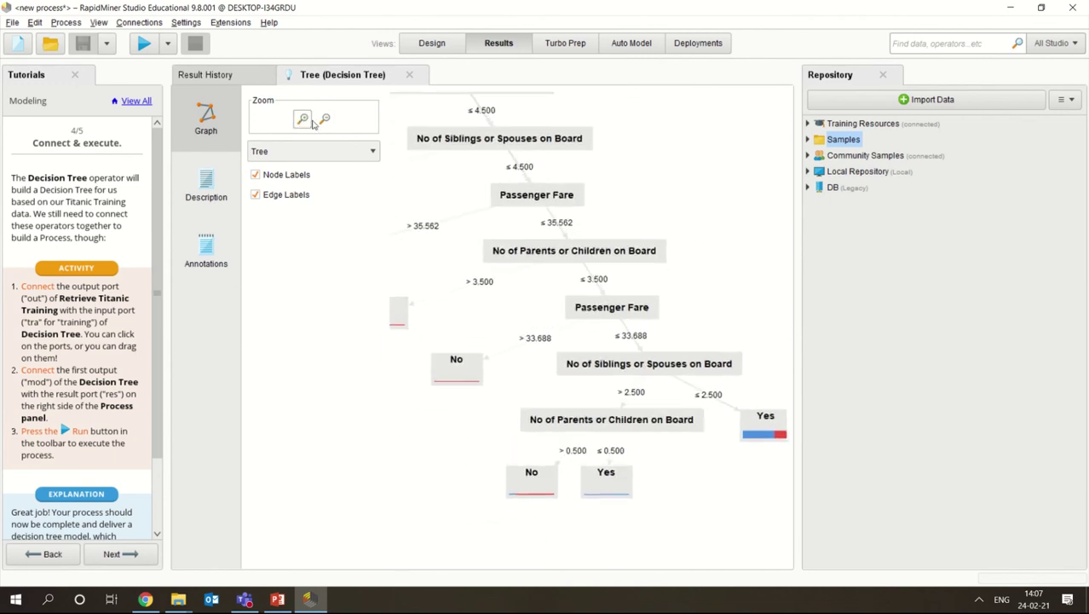
pyautogui.click(325, 120)
pyautogui.click(325, 120)
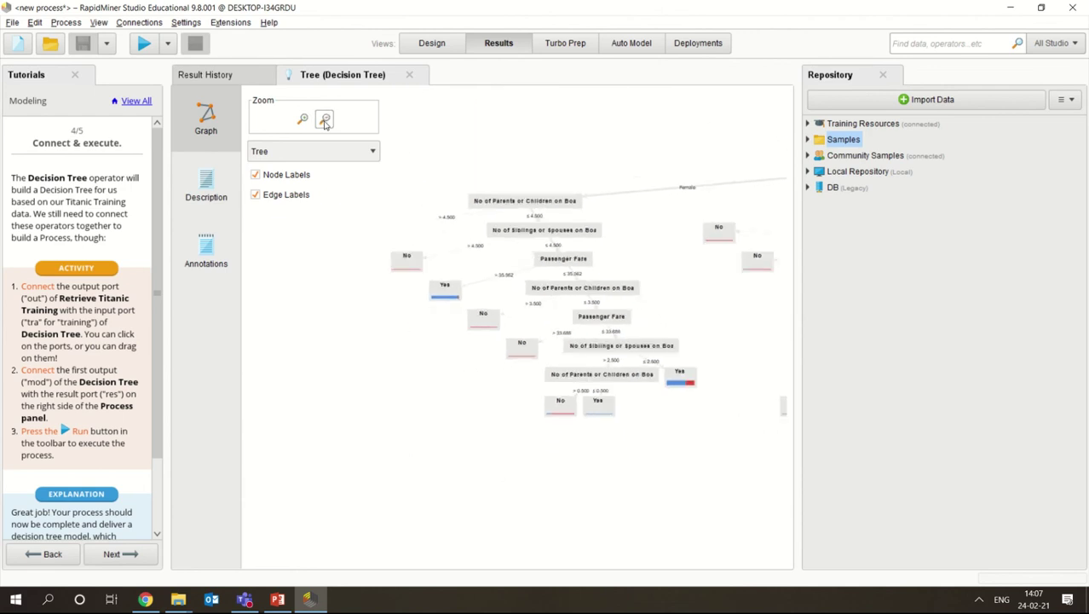
pyautogui.click(325, 121)
pyautogui.click(324, 121)
pyautogui.click(325, 120)
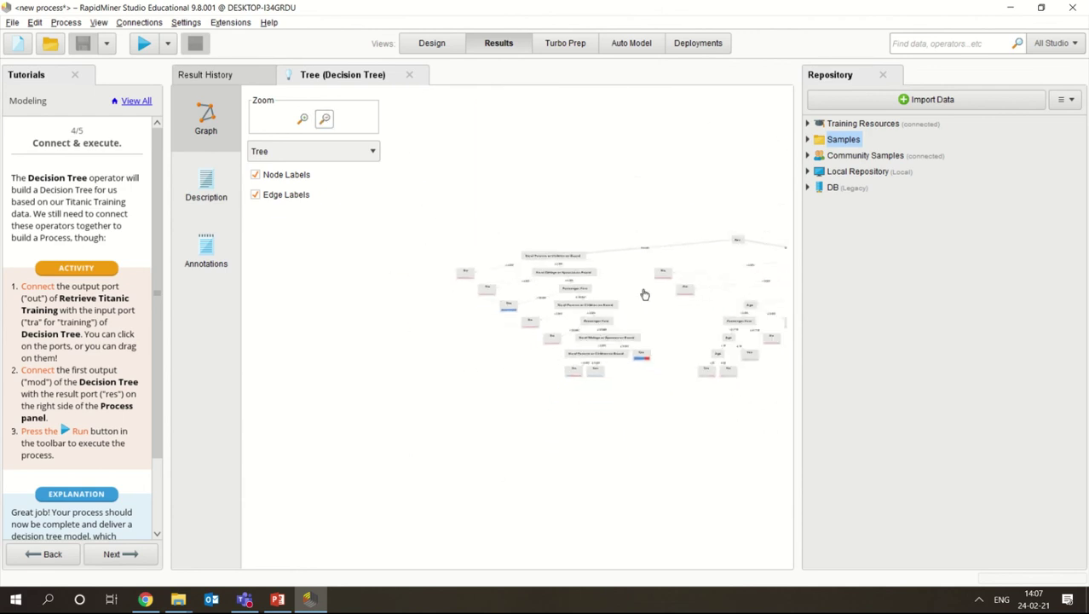
pyautogui.moveTo(644, 287); pyautogui.dragTo(315, 268)
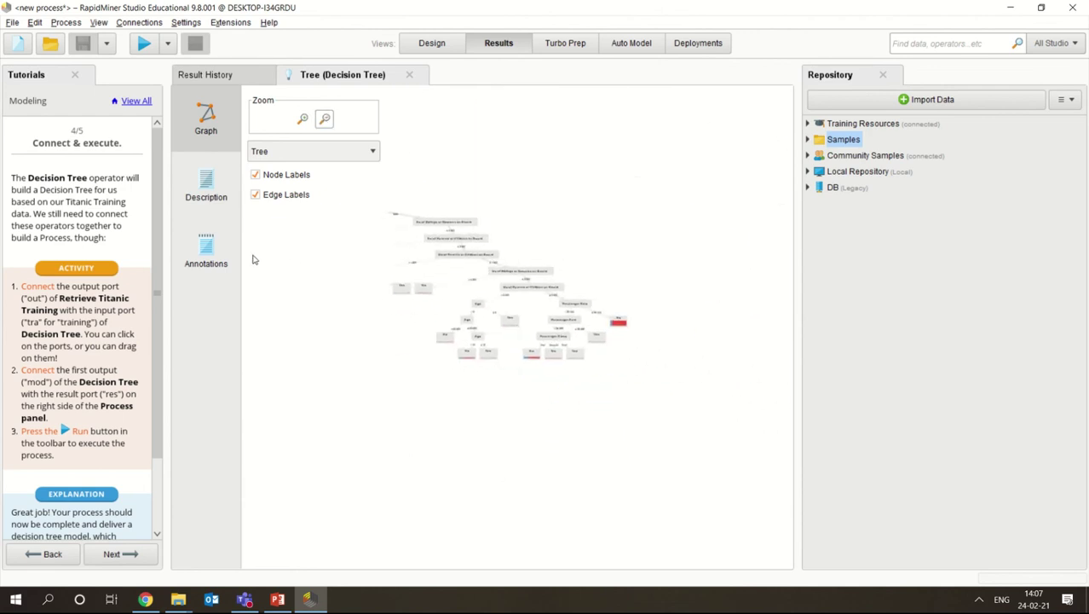
pyautogui.moveTo(253, 256); pyautogui.dragTo(511, 209)
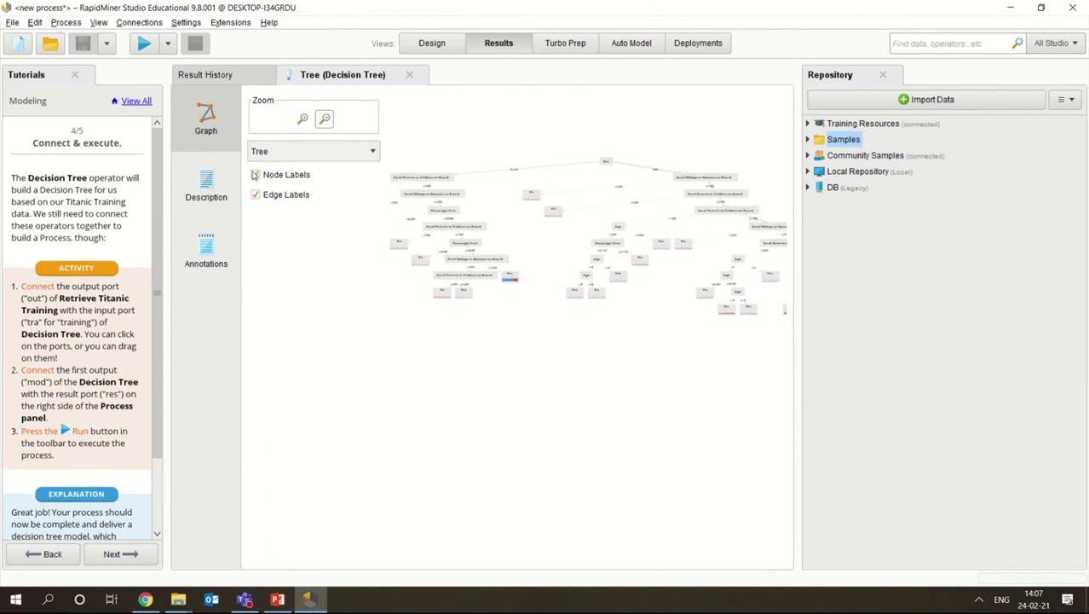
# - Read the decision tree's text description, check its annotations, and return to the graph
pyautogui.click(215, 189)
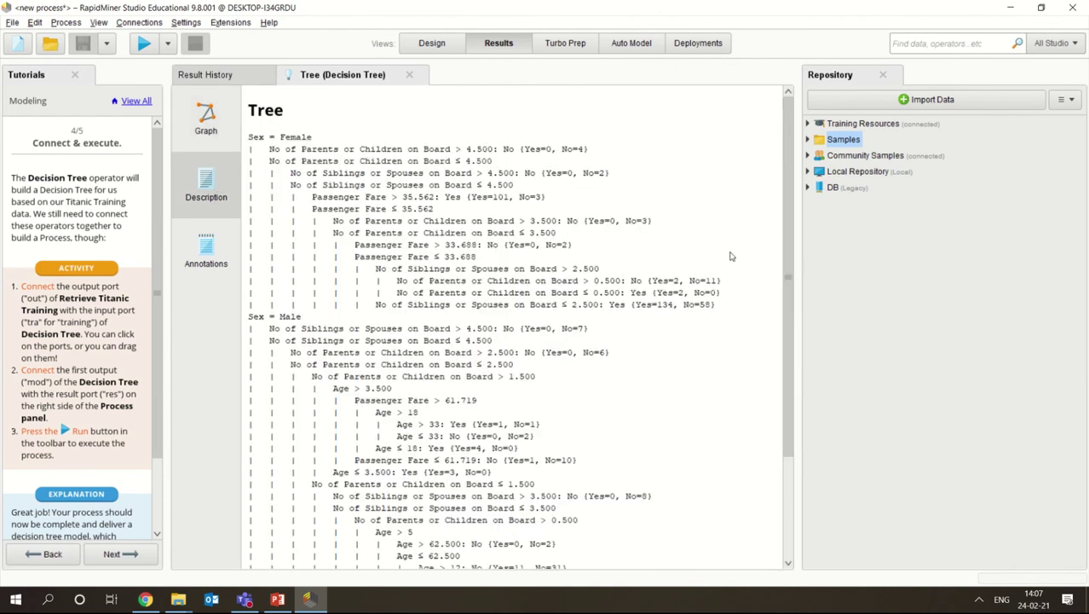
pyautogui.moveTo(790, 282); pyautogui.dragTo(822, 217)
pyautogui.click(204, 254)
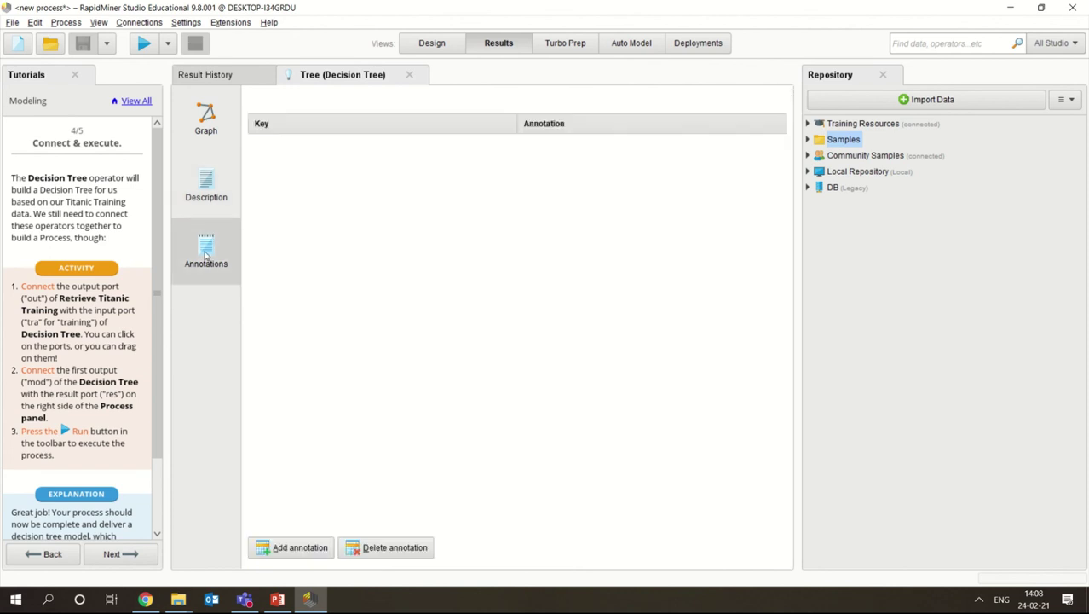
pyautogui.click(212, 126)
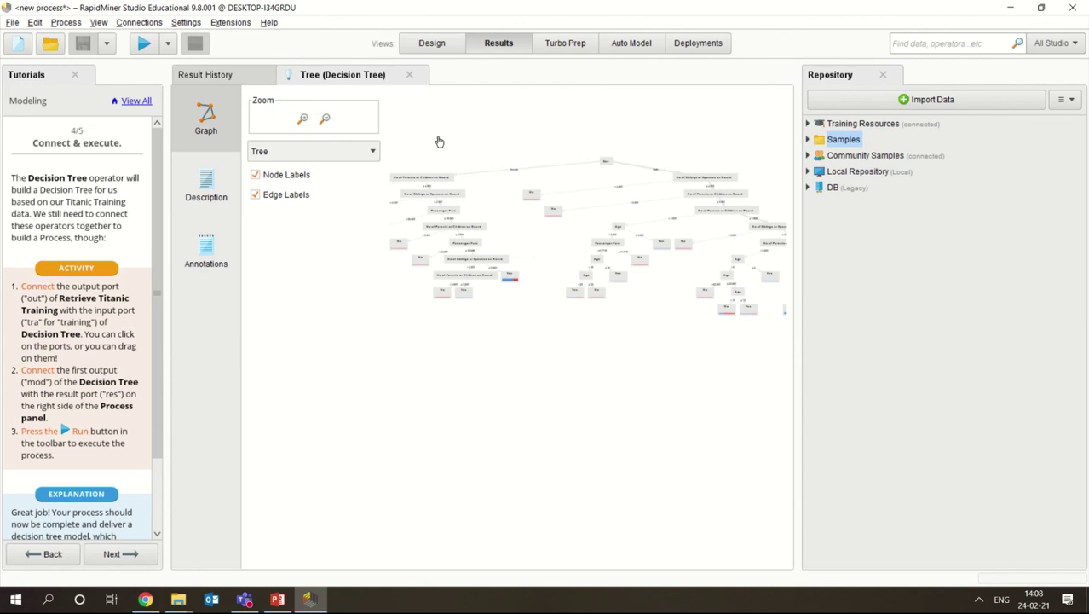
# - Try the Radial and Balloon layouts for the decision tree graph and pull one node out of the Balloon cluster
pyautogui.click(335, 151)
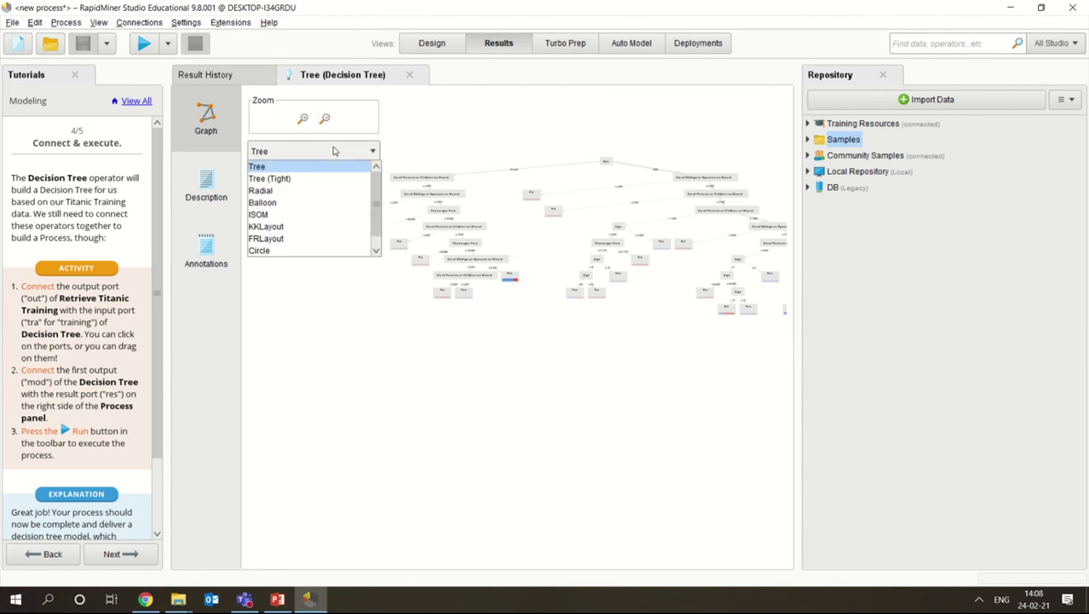
pyautogui.click(273, 191)
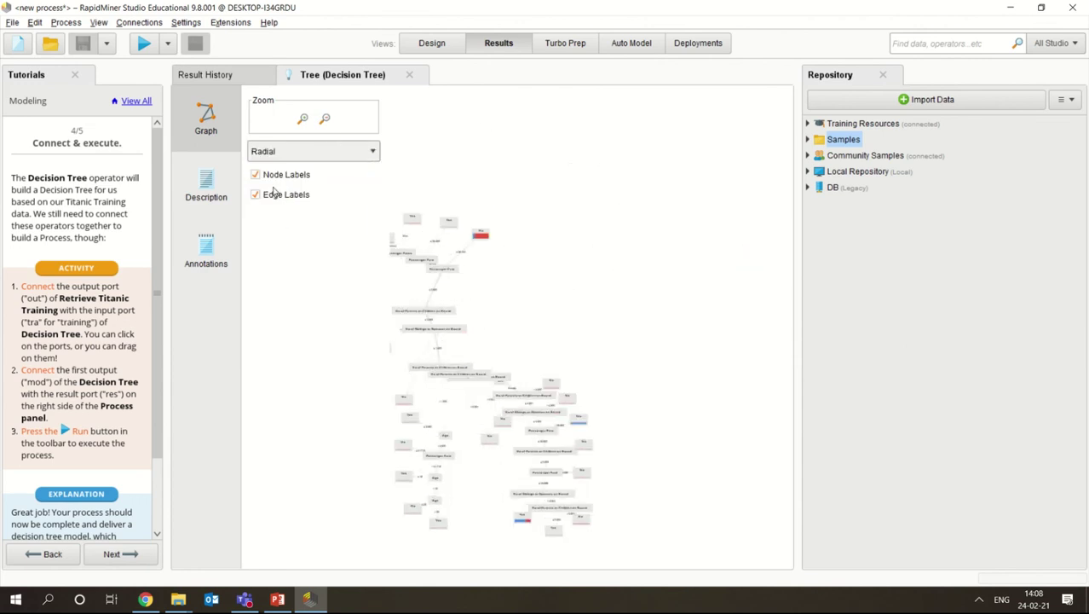
pyautogui.click(362, 151)
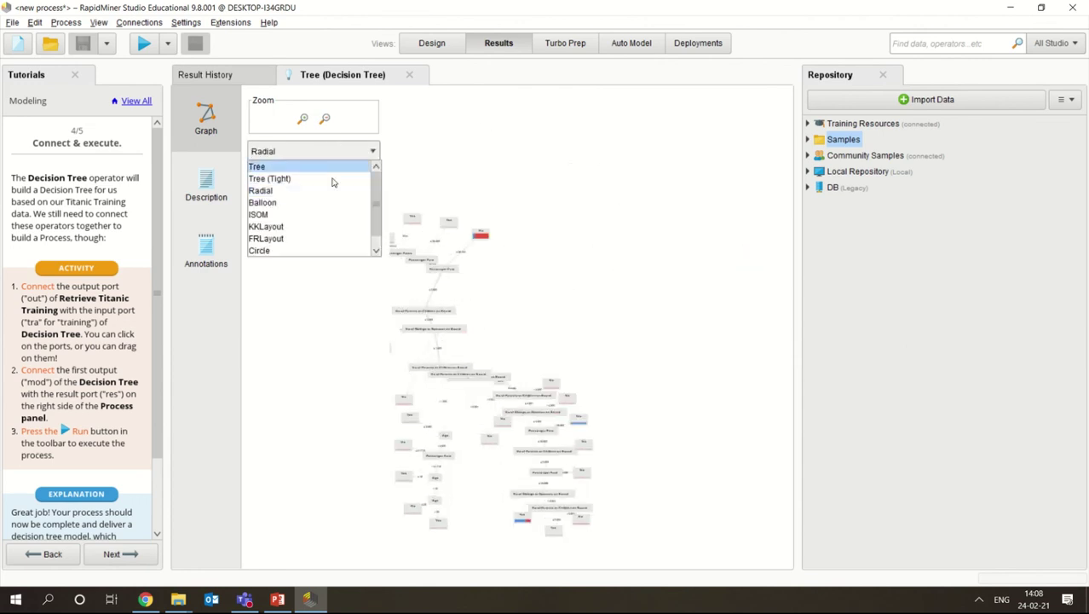
pyautogui.click(321, 203)
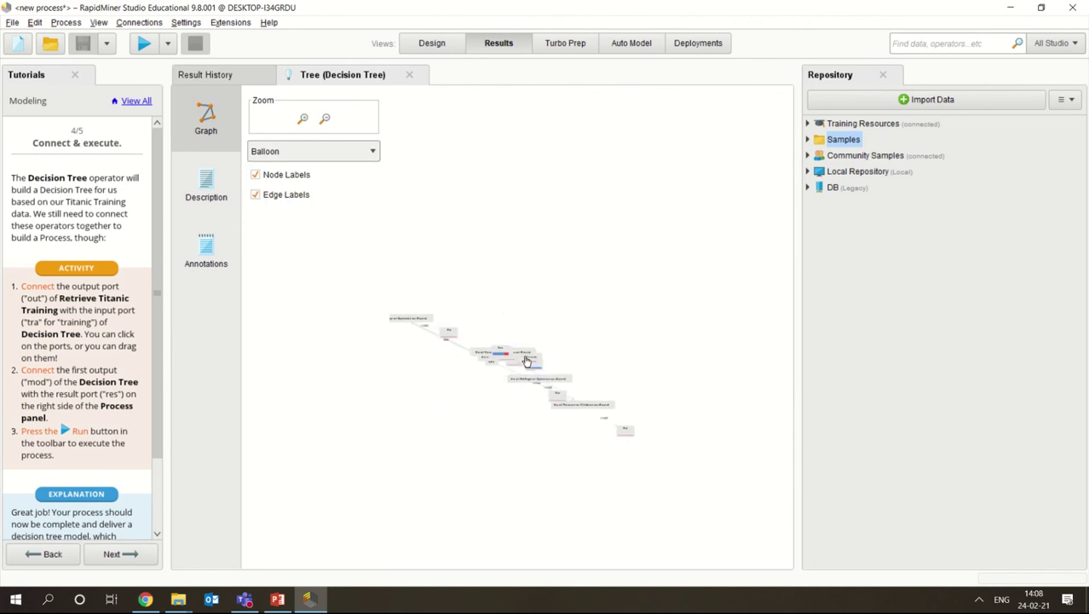
pyautogui.moveTo(514, 358); pyautogui.dragTo(569, 277)
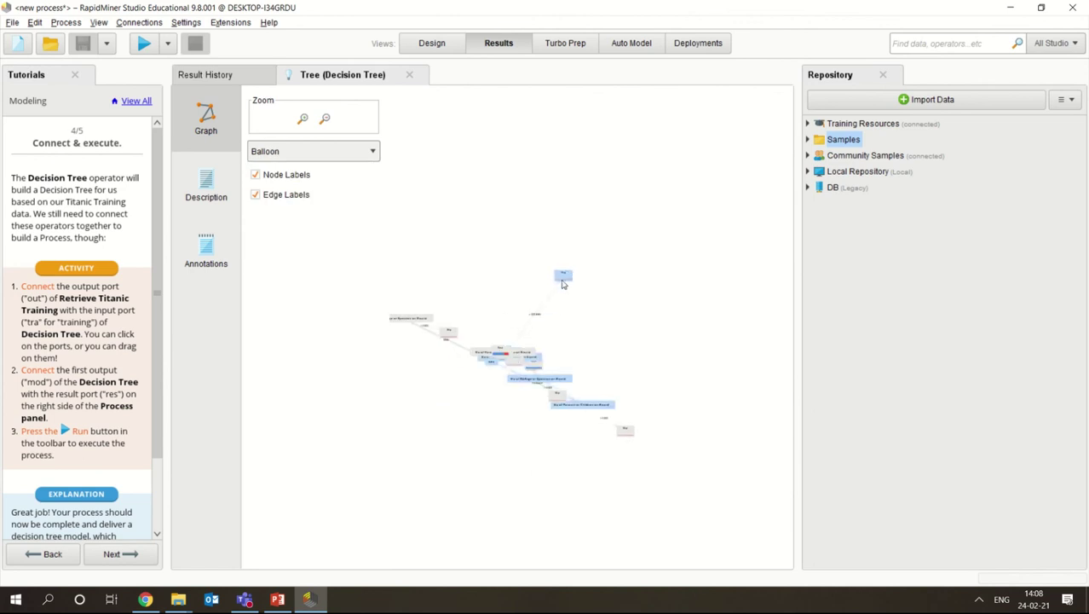
pyautogui.moveTo(493, 279); pyautogui.dragTo(479, 180)
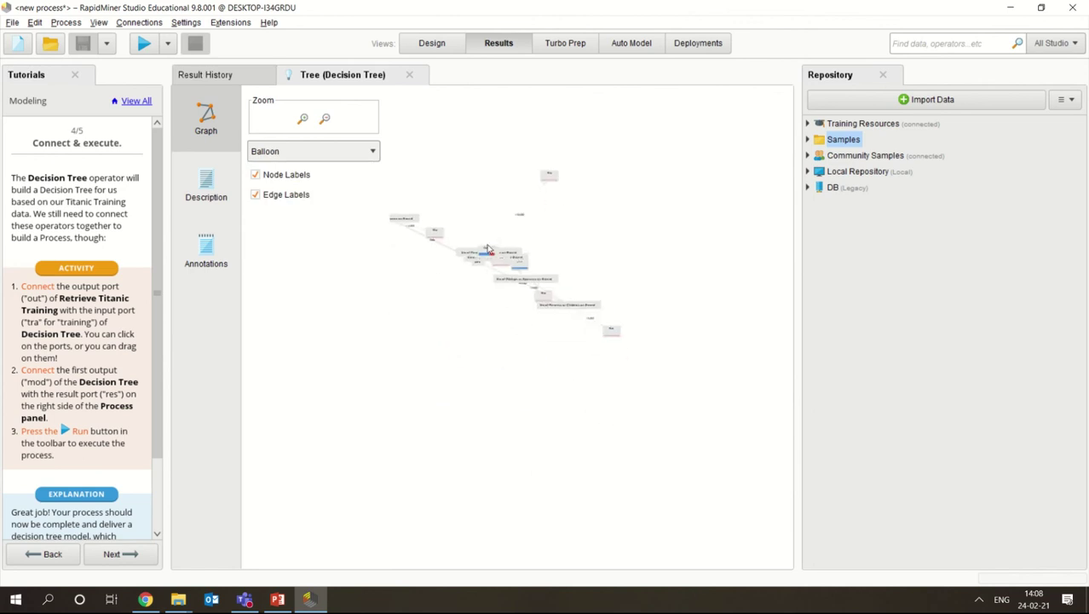
# - Spread apart the No of Parents or Children on Board, No of Siblings or Spouses on Board, and No nodes in the Balloon graph
pyautogui.click(303, 118)
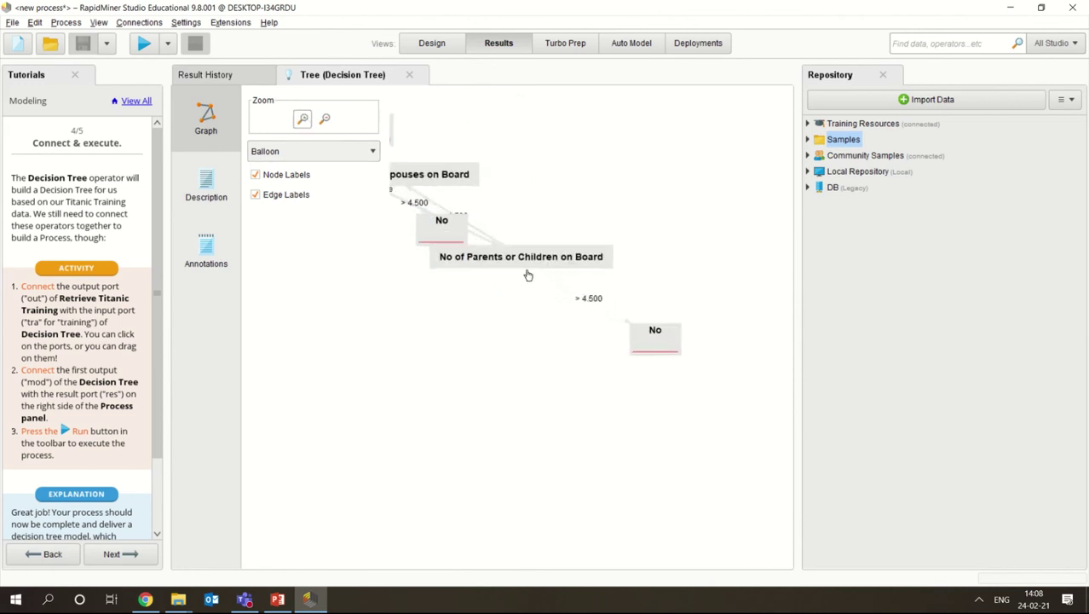
pyautogui.moveTo(528, 274); pyautogui.dragTo(717, 366)
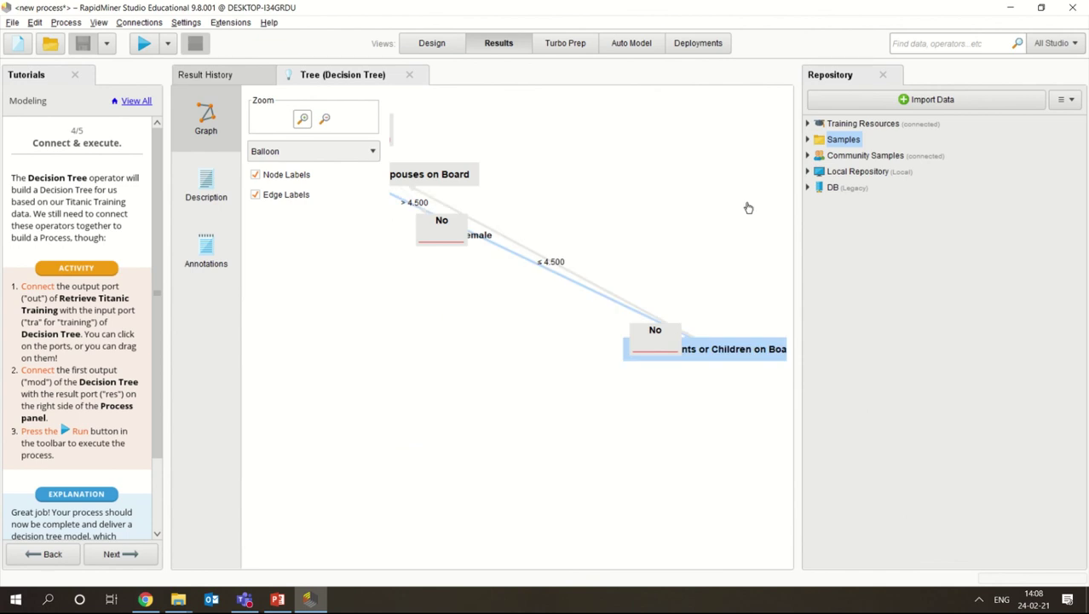
pyautogui.moveTo(748, 208); pyautogui.dragTo(711, 175)
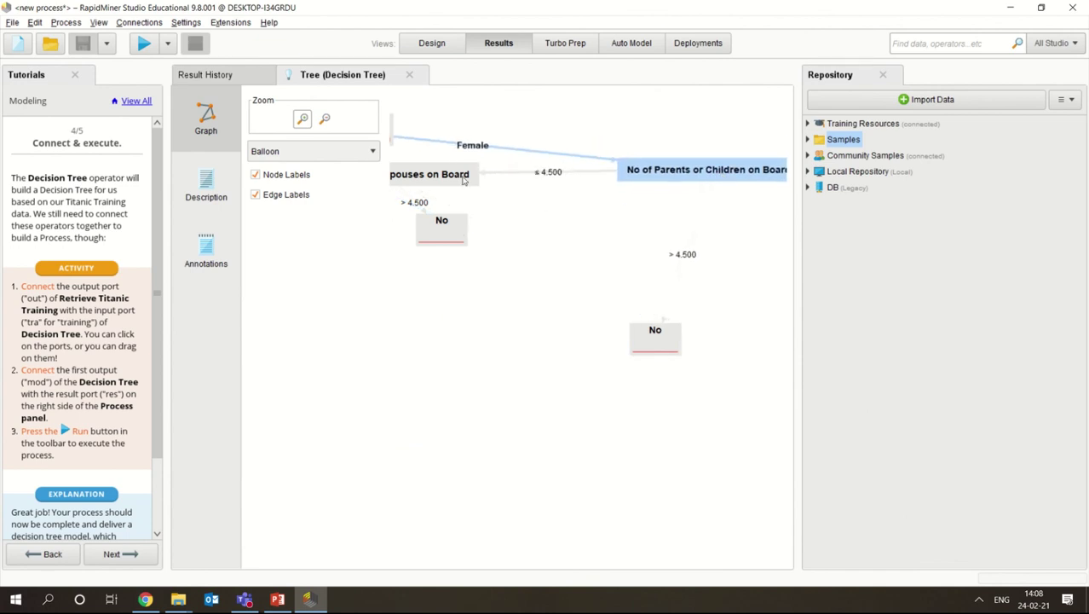
pyautogui.moveTo(463, 179); pyautogui.dragTo(541, 392)
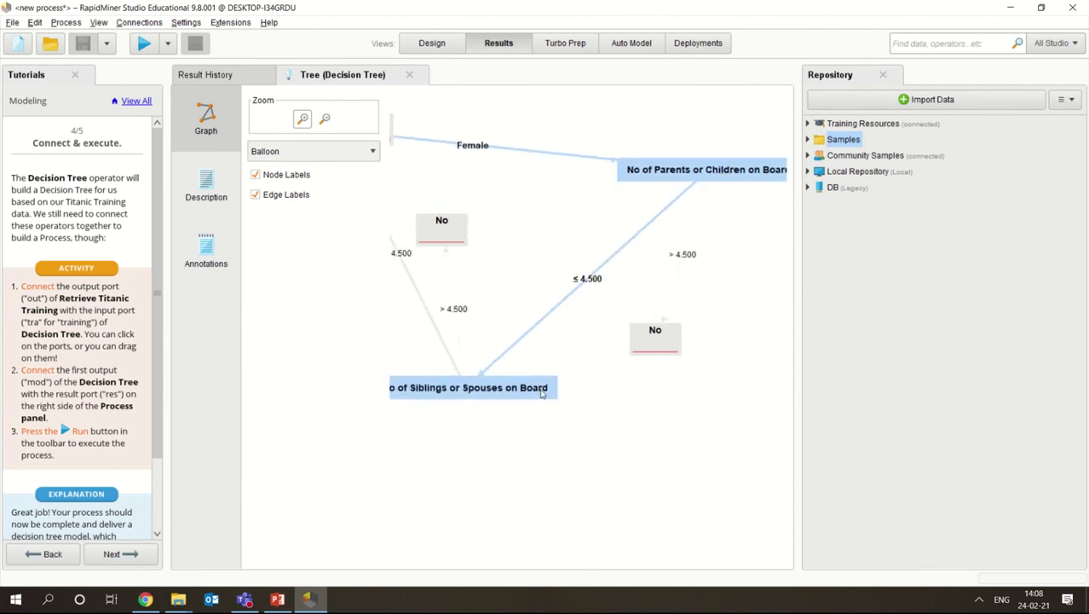
pyautogui.moveTo(417, 239); pyautogui.dragTo(427, 497)
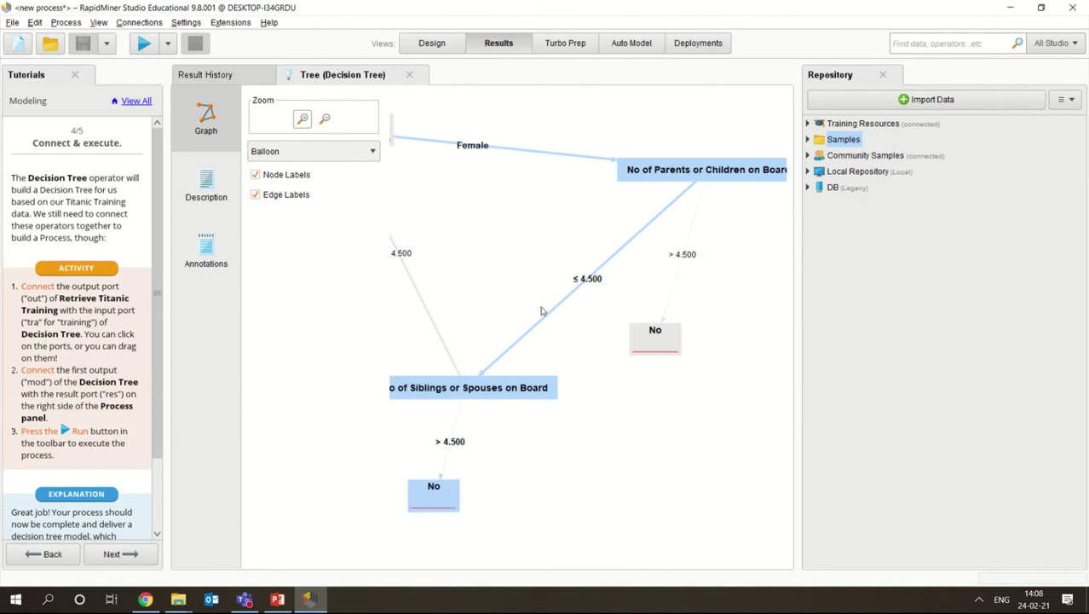
# - Try the Circle, KKLayout and Tree (Tight) layouts for the graph, and set the layout back to Tree
pyautogui.click(317, 154)
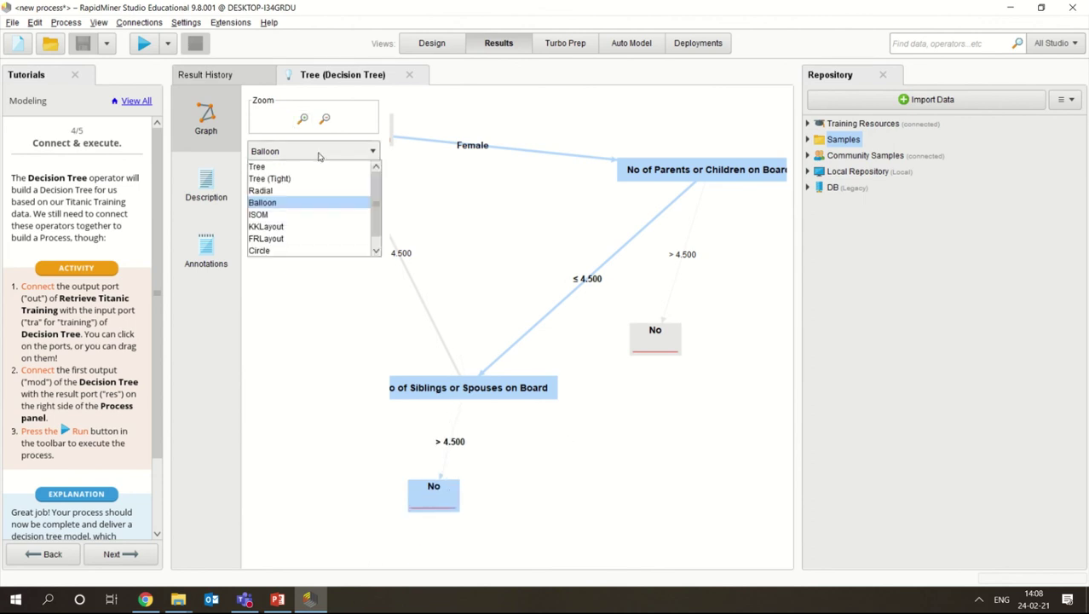
pyautogui.click(277, 251)
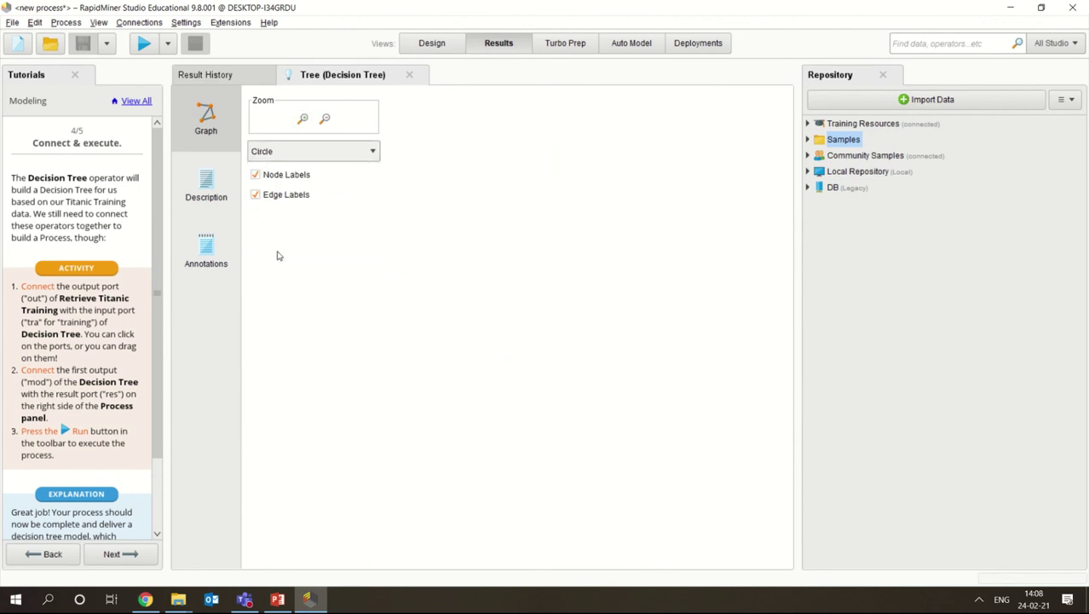
pyautogui.click(315, 154)
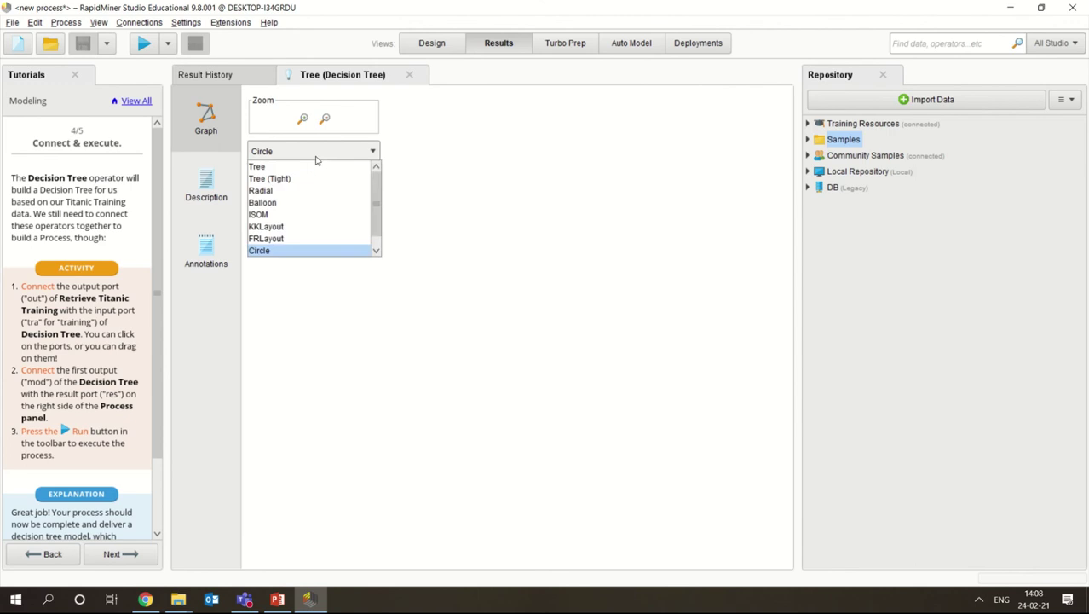
pyautogui.click(287, 228)
pyautogui.click(311, 155)
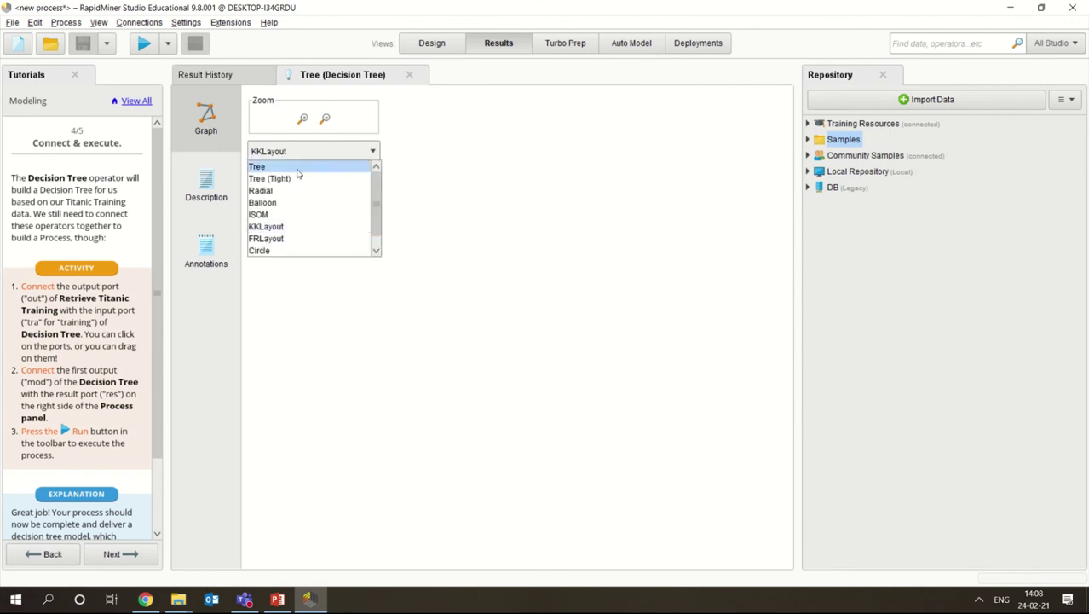
pyautogui.click(292, 179)
pyautogui.click(304, 152)
pyautogui.click(282, 166)
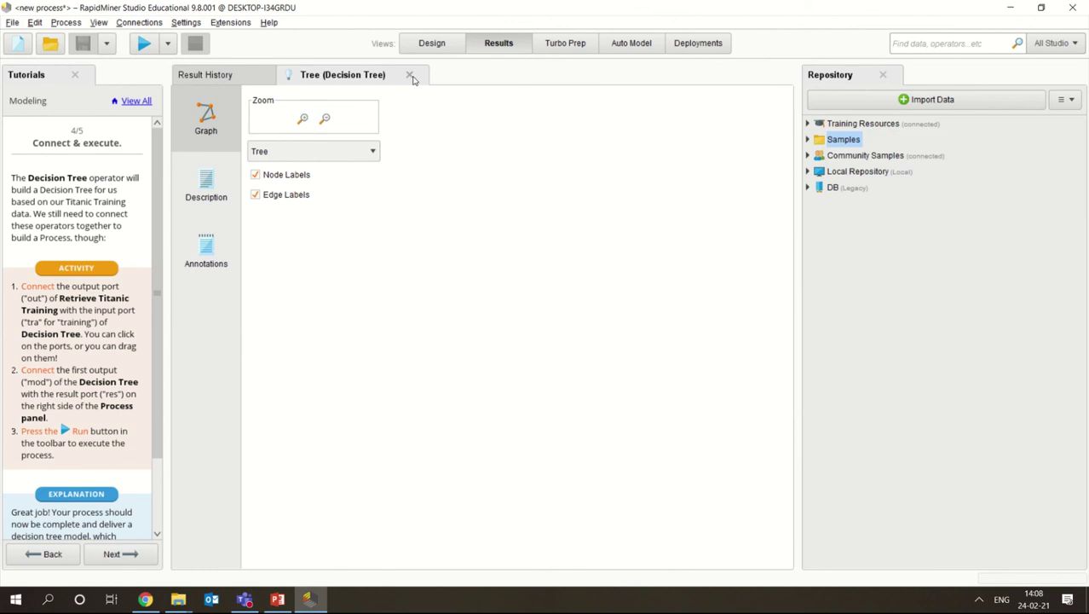
# - Return to the process design and save it as "2. Decision tree trial" in the My Rapid Trials folder of the Local Repository
pyautogui.moveTo(474, 4)
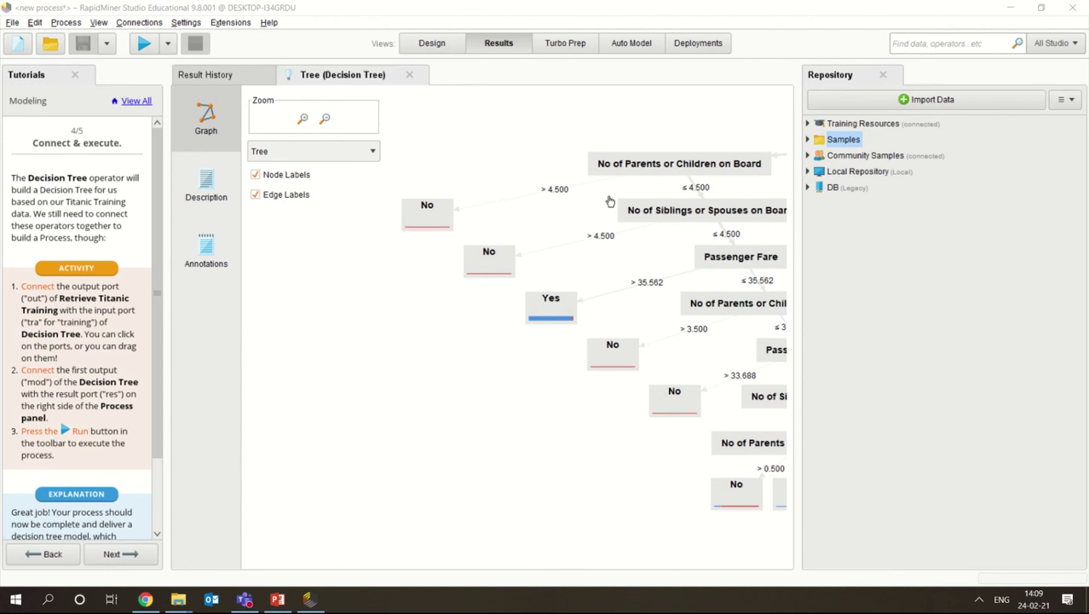
pyautogui.click(451, 43)
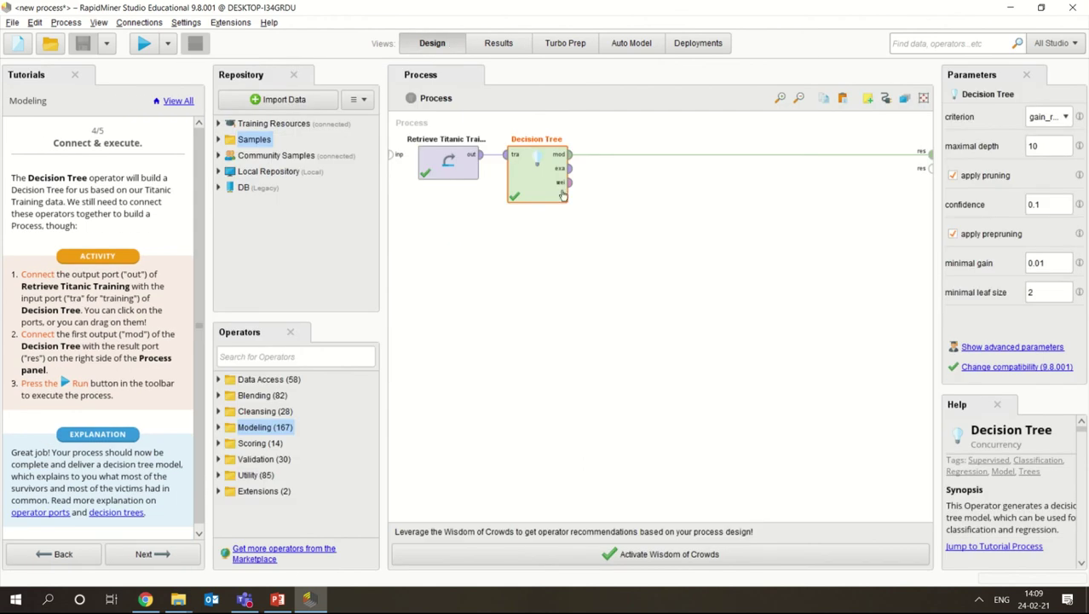
pyautogui.click(15, 23)
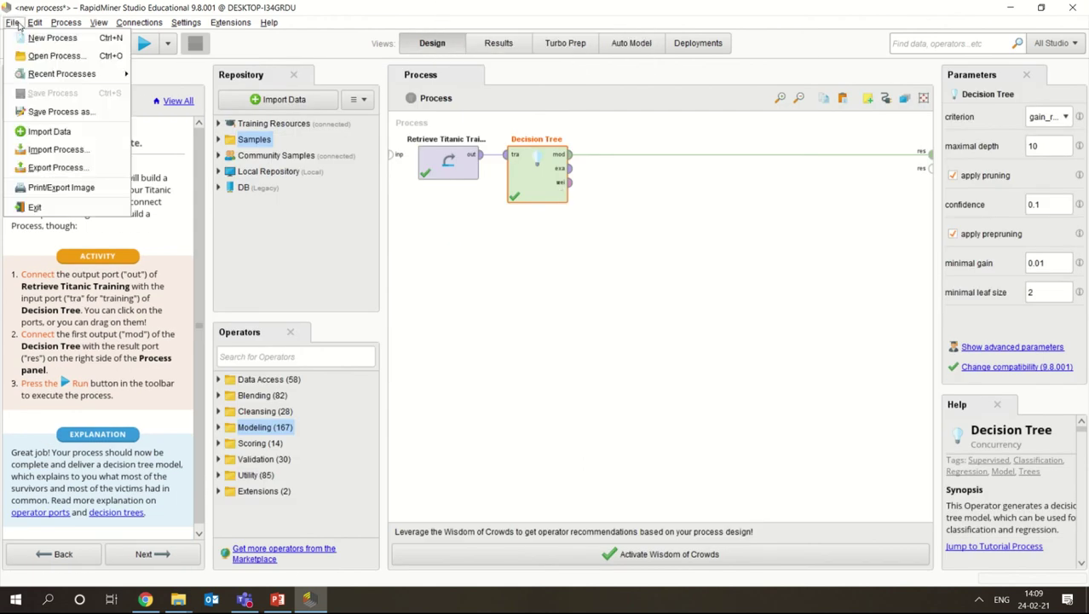
pyautogui.click(39, 111)
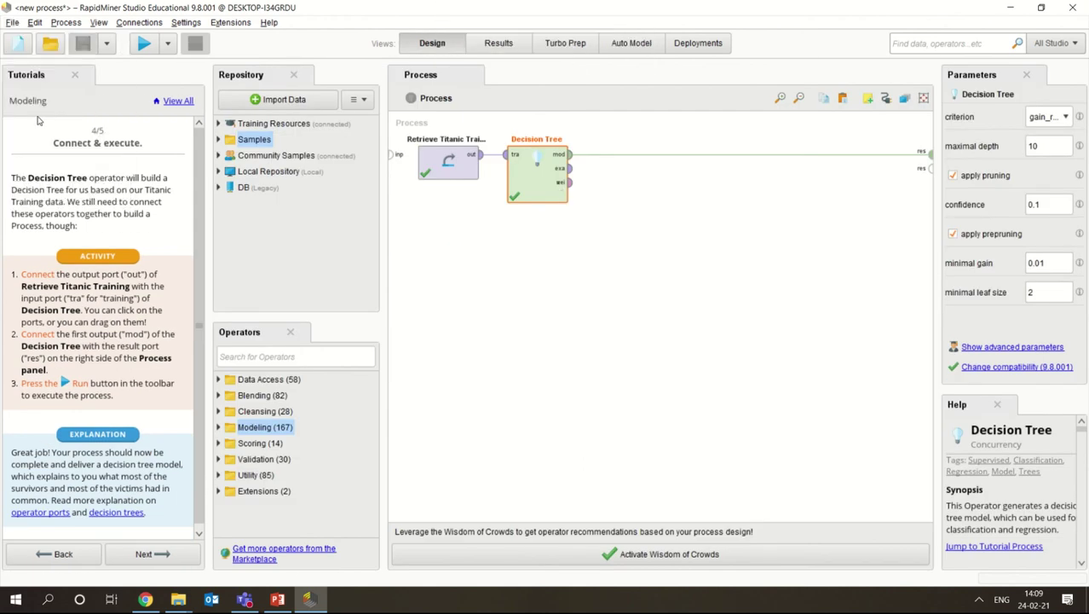
pyautogui.click(320, 194)
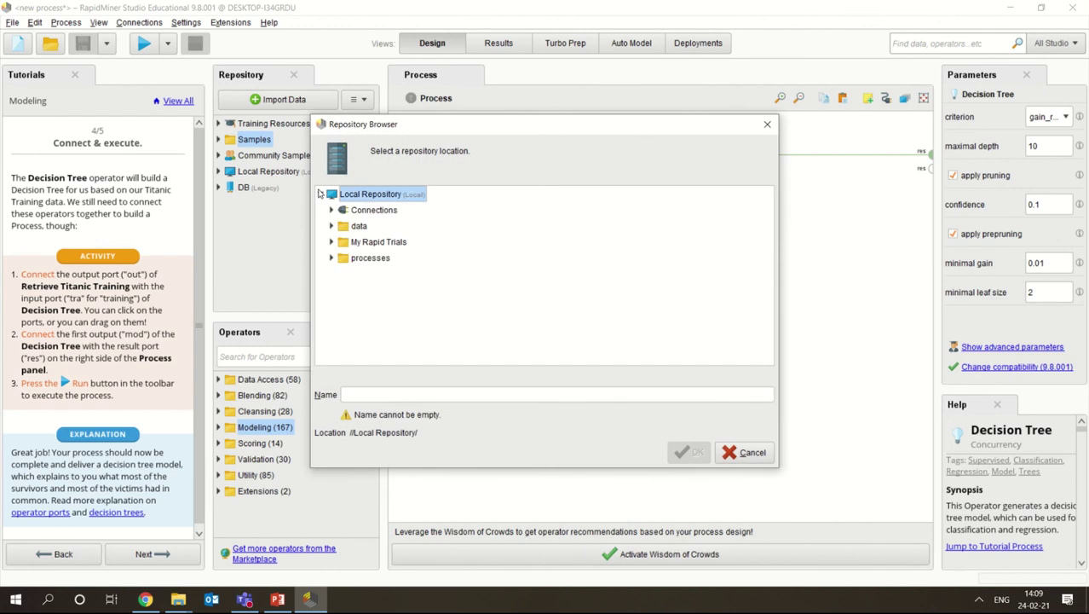
pyautogui.click(331, 242)
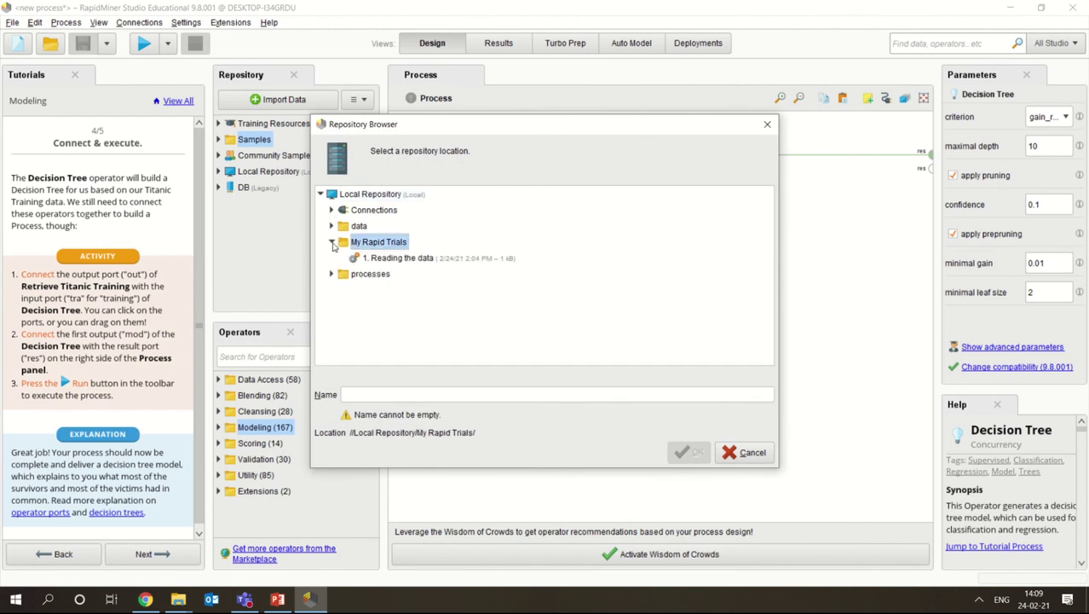
pyautogui.click(356, 394)
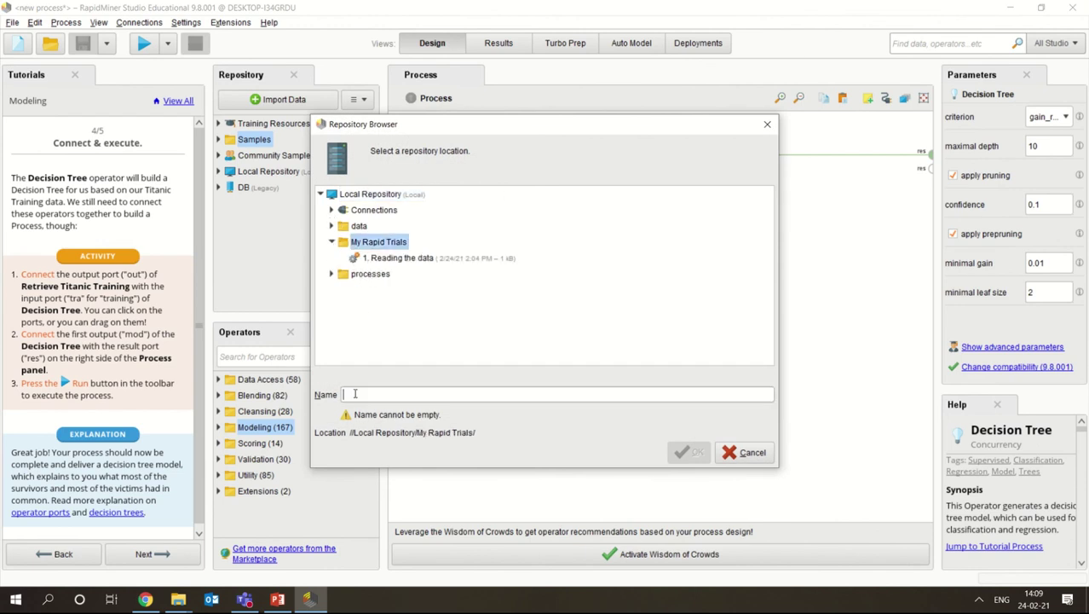
pyautogui.write('2.')
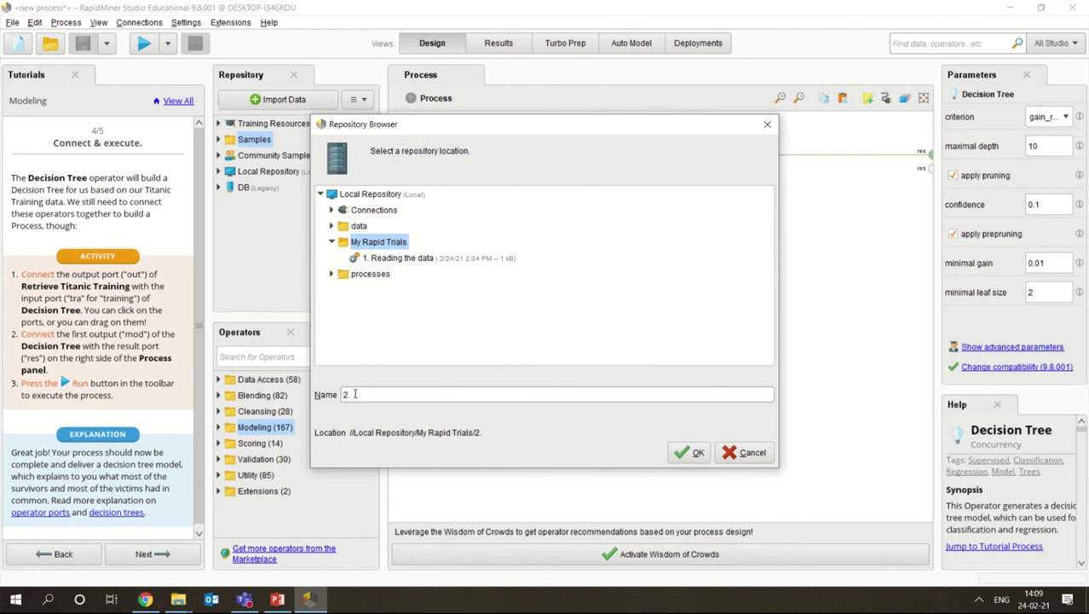
pyautogui.write(' Decision tree')
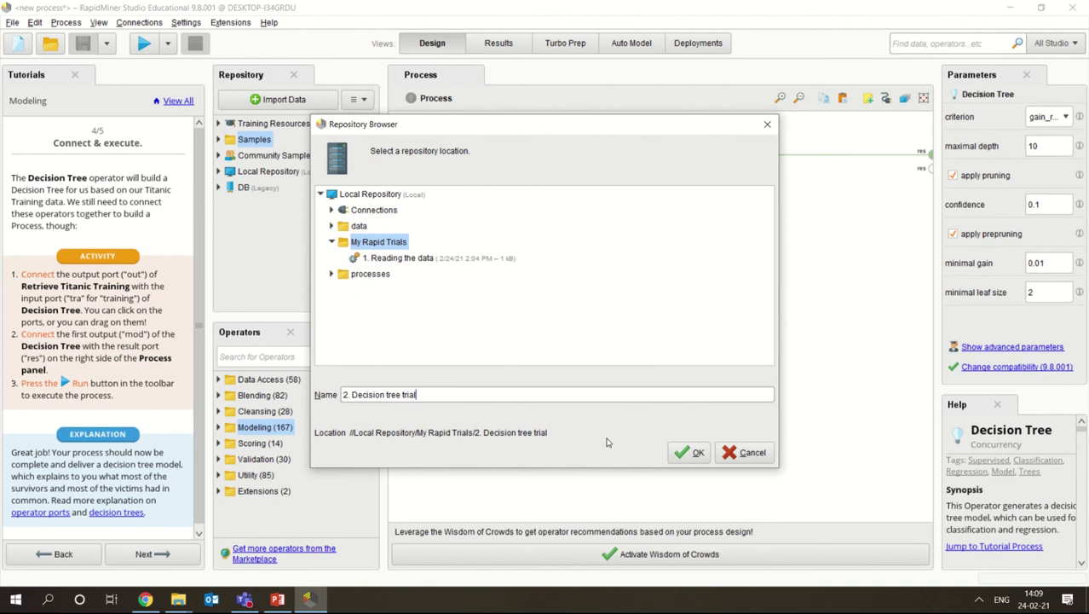
pyautogui.write(' trial')
pyautogui.click(690, 452)
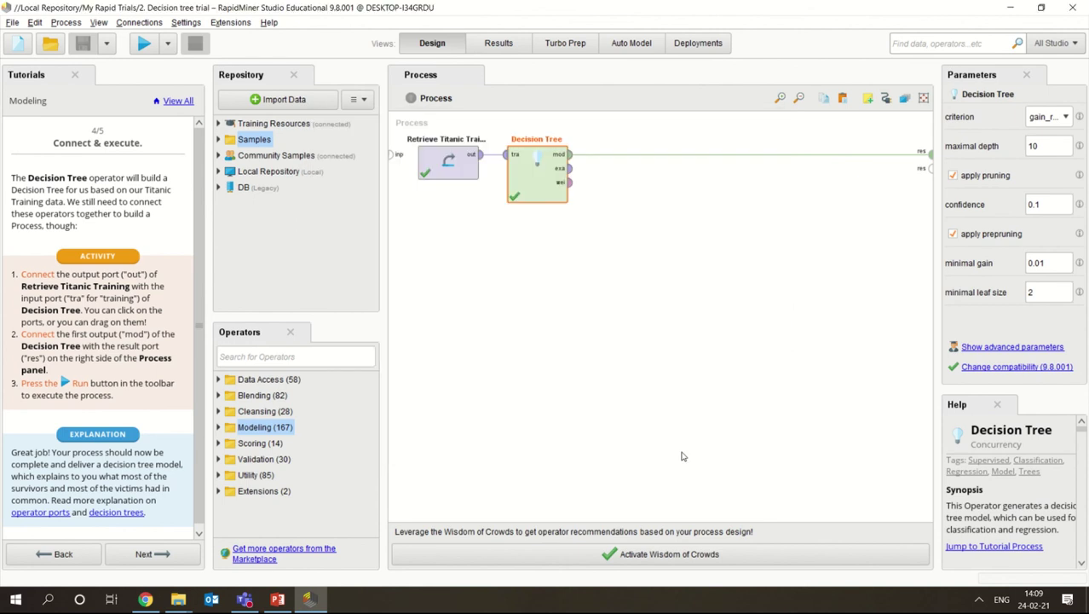
pyautogui.moveTo(522, 7)
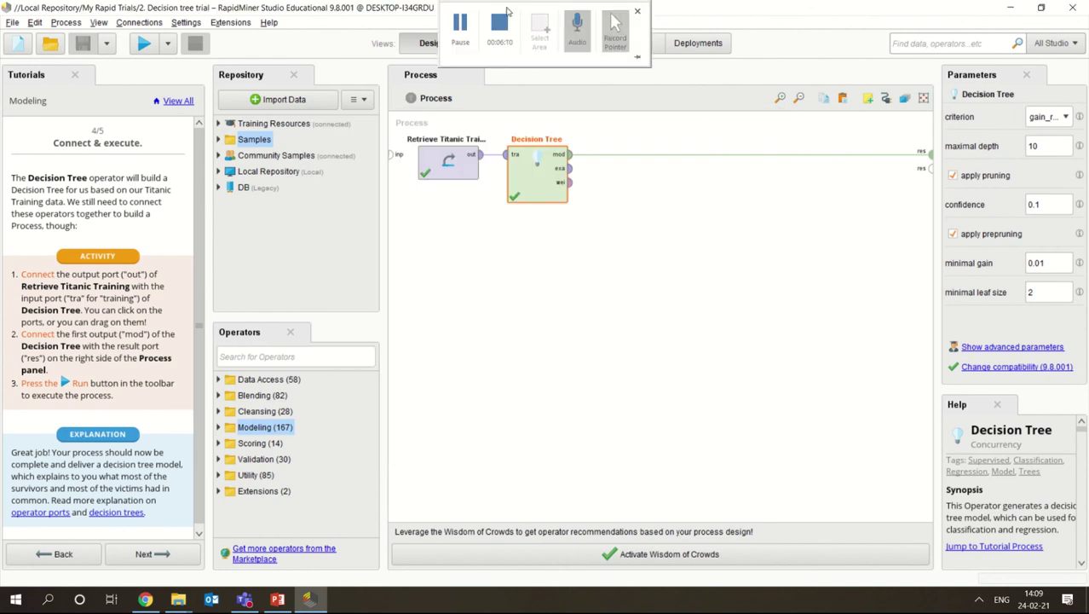
pyautogui.click(502, 27)
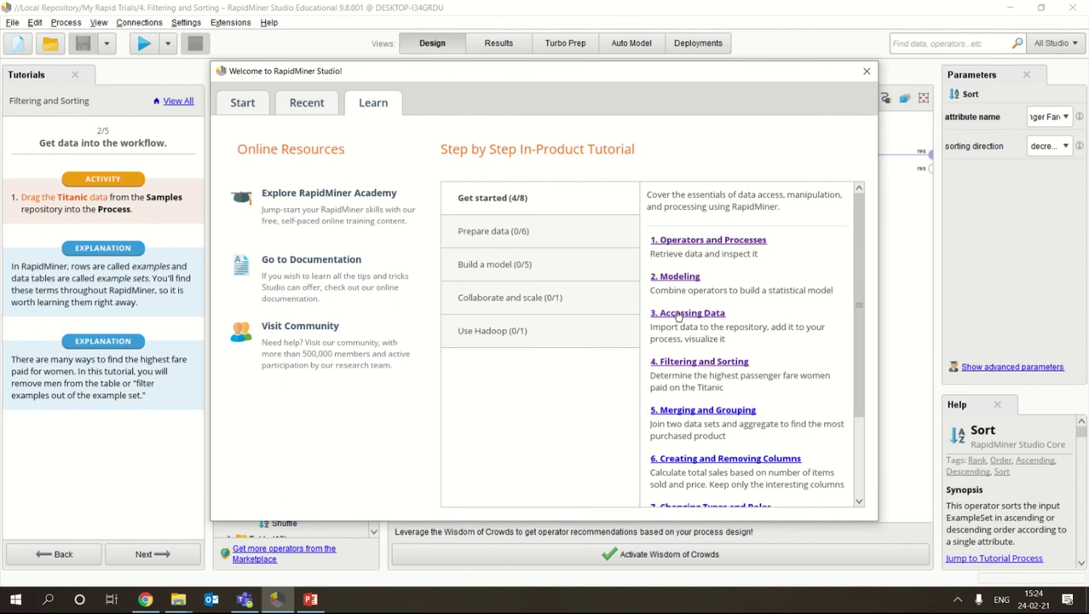
# - Start the Accessing Data tutorial with the Blending operators folder collapsed, and advance to its "Download your data" page
pyautogui.click(687, 313)
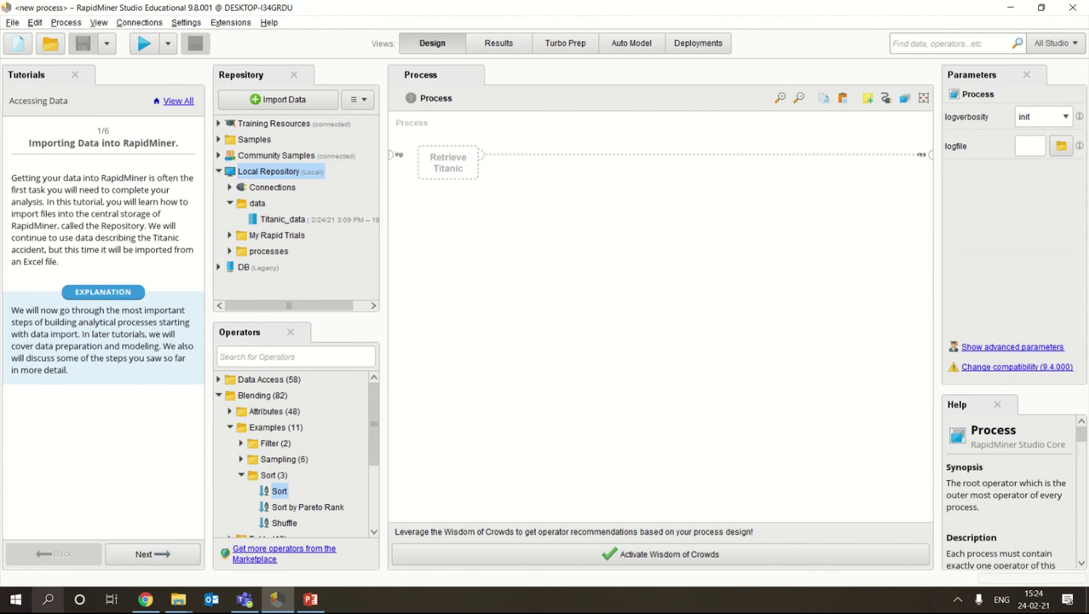
pyautogui.click(242, 475)
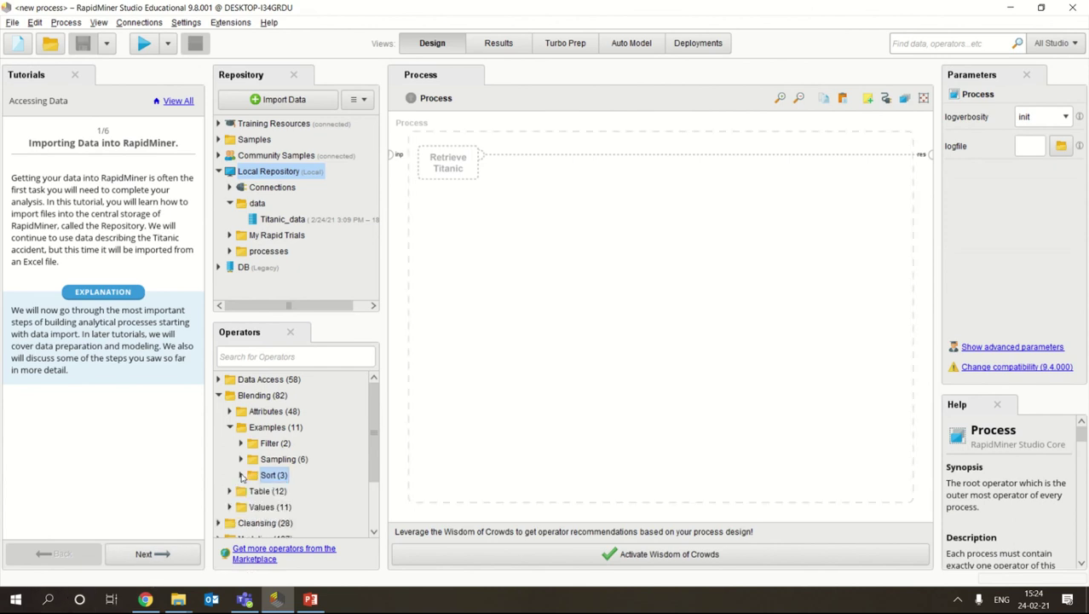
pyautogui.click(230, 427)
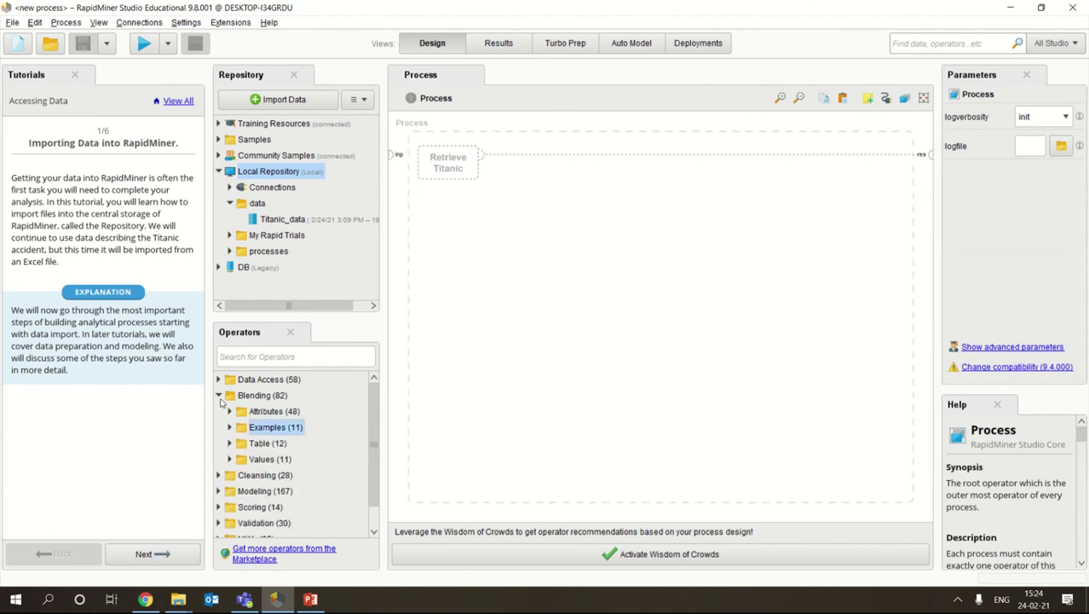
pyautogui.click(219, 396)
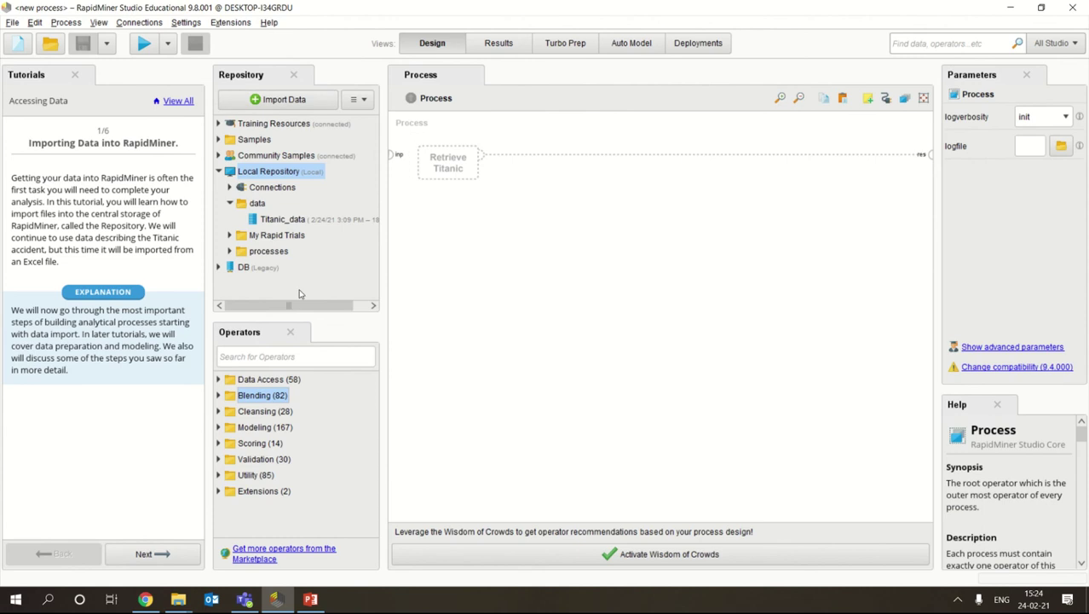
pyautogui.click(172, 553)
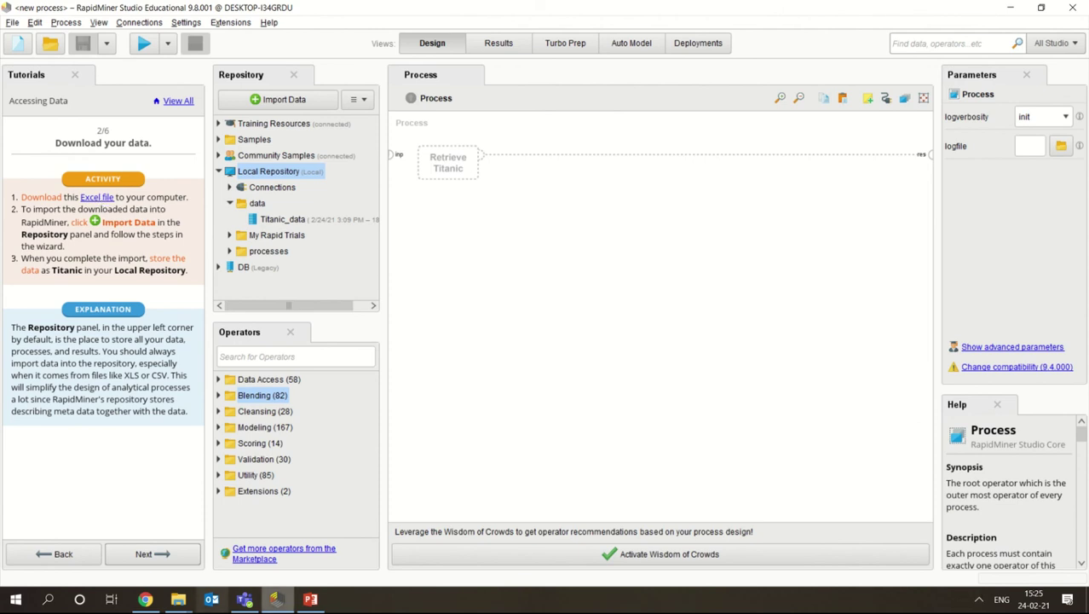
# - Switch to File Explorer and locate the downloaded Titanic+Data.xls in the Downloads folder
pyautogui.click(178, 599)
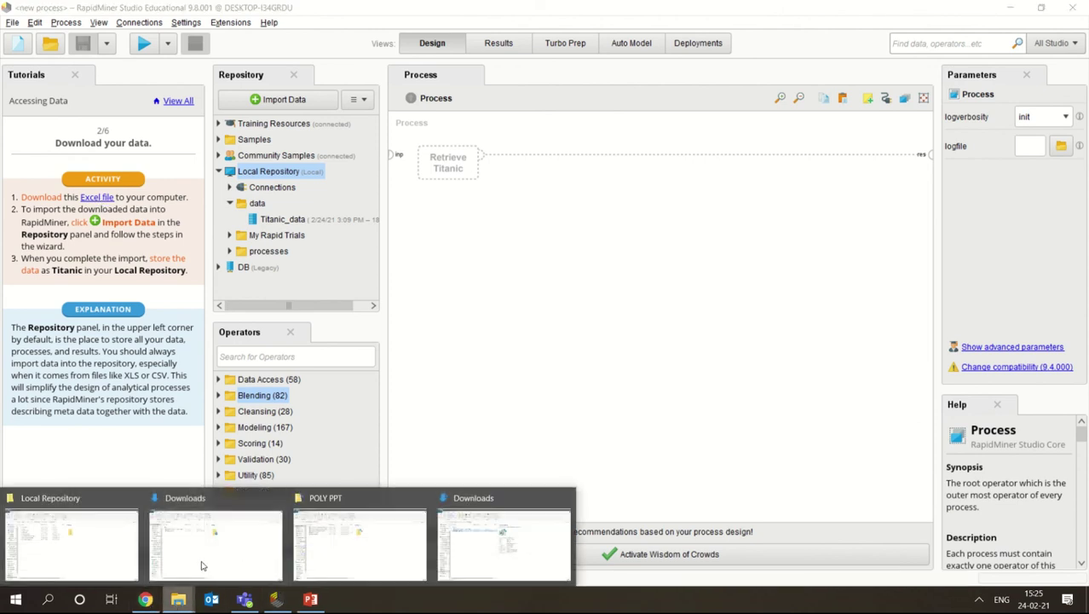
pyautogui.click(247, 554)
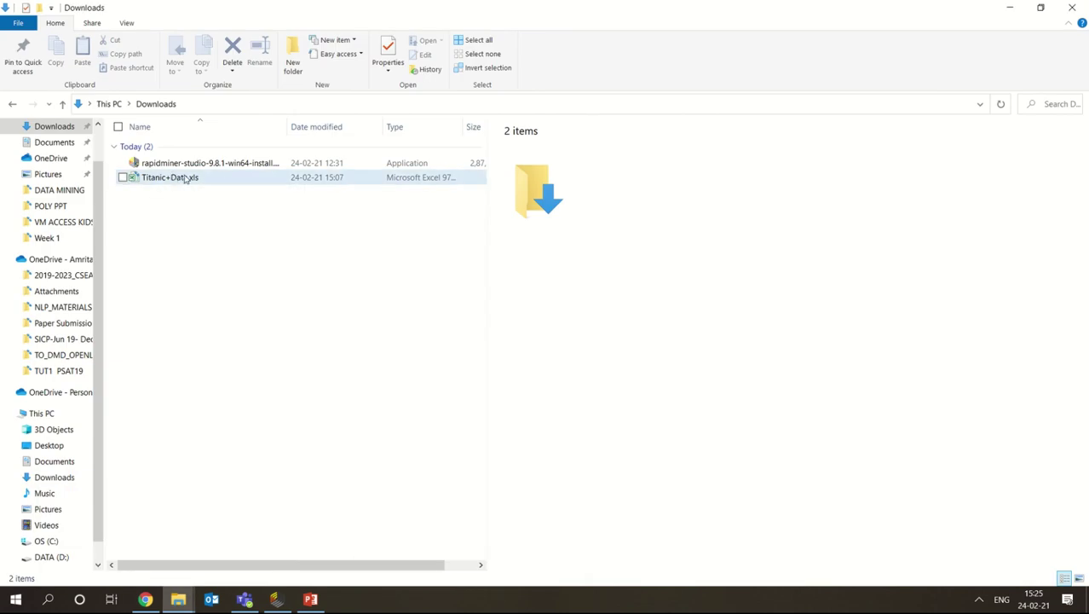
pyautogui.click(1010, 9)
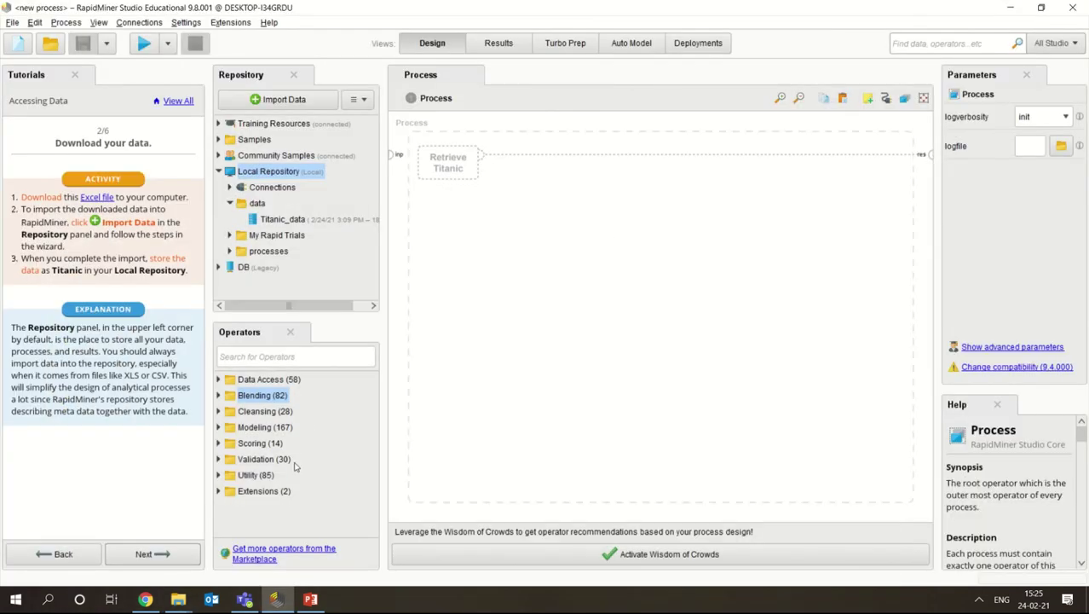
pyautogui.click(178, 599)
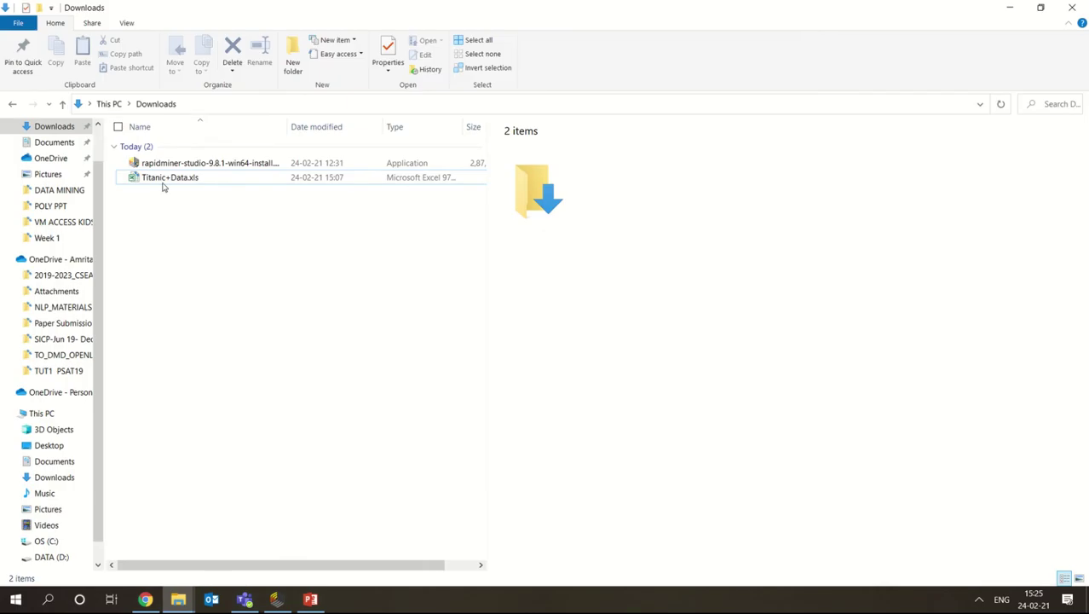
# - Open Titanic+Data.xls in Excel with editing enabled to examine its columns, then close it and return to RapidMiner Studio
pyautogui.click(166, 177)
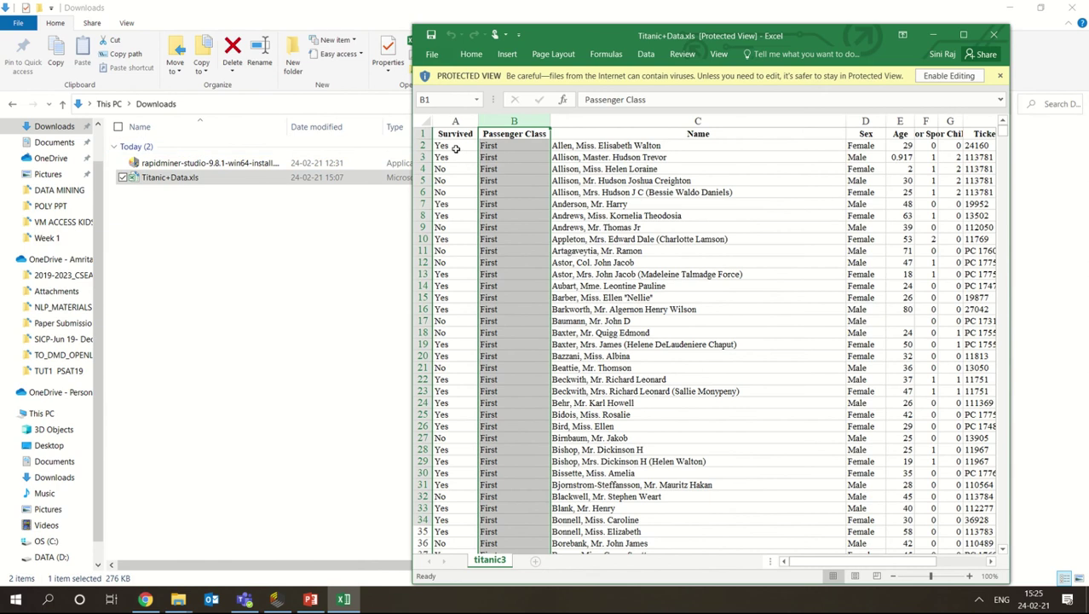
pyautogui.click(618, 156)
pyautogui.click(854, 180)
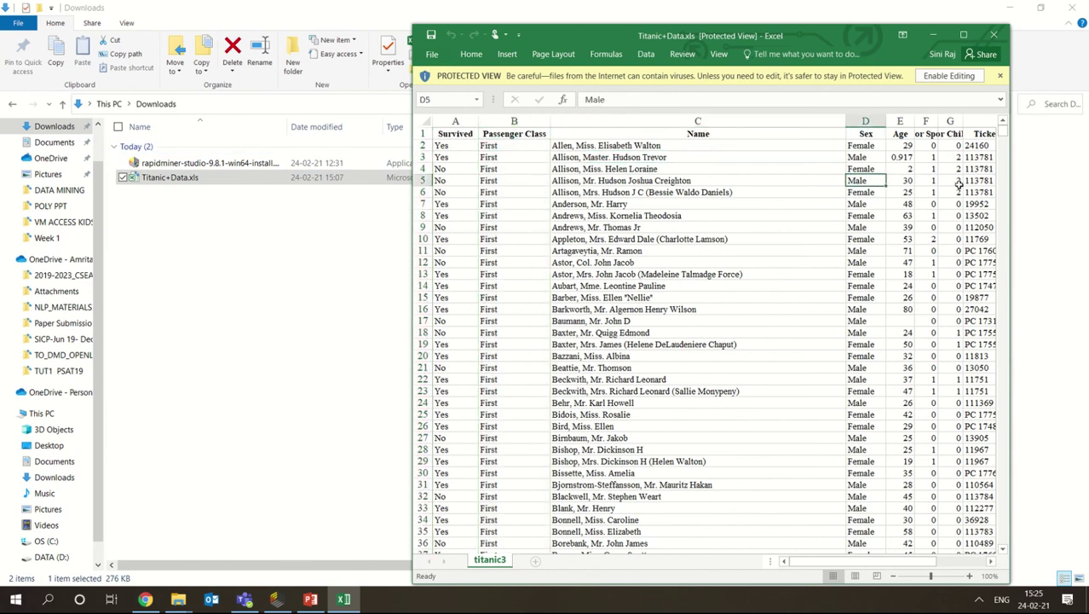
pyautogui.click(953, 75)
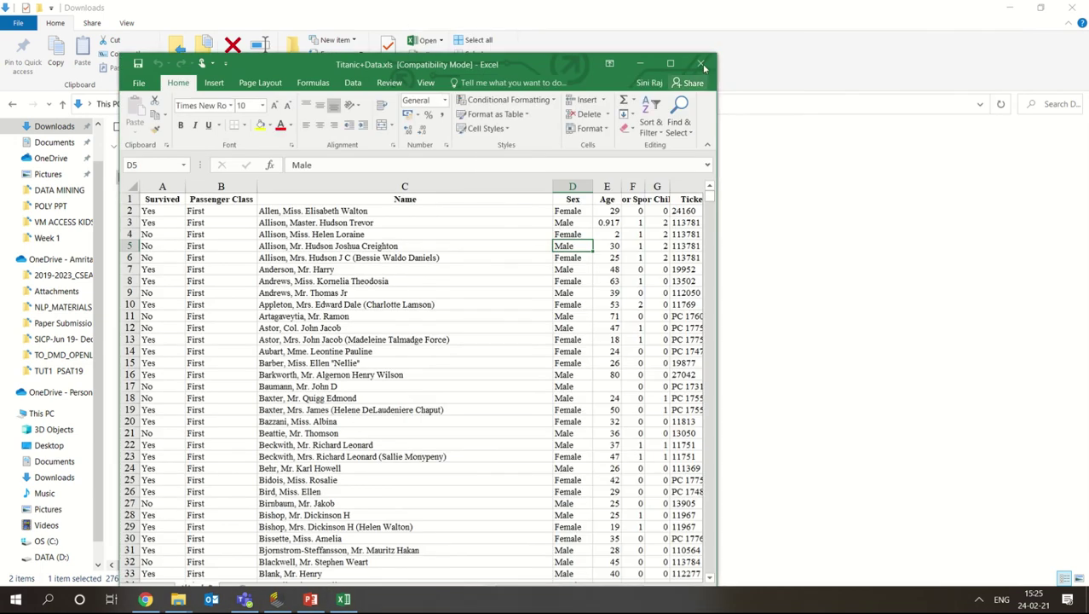
pyautogui.click(701, 67)
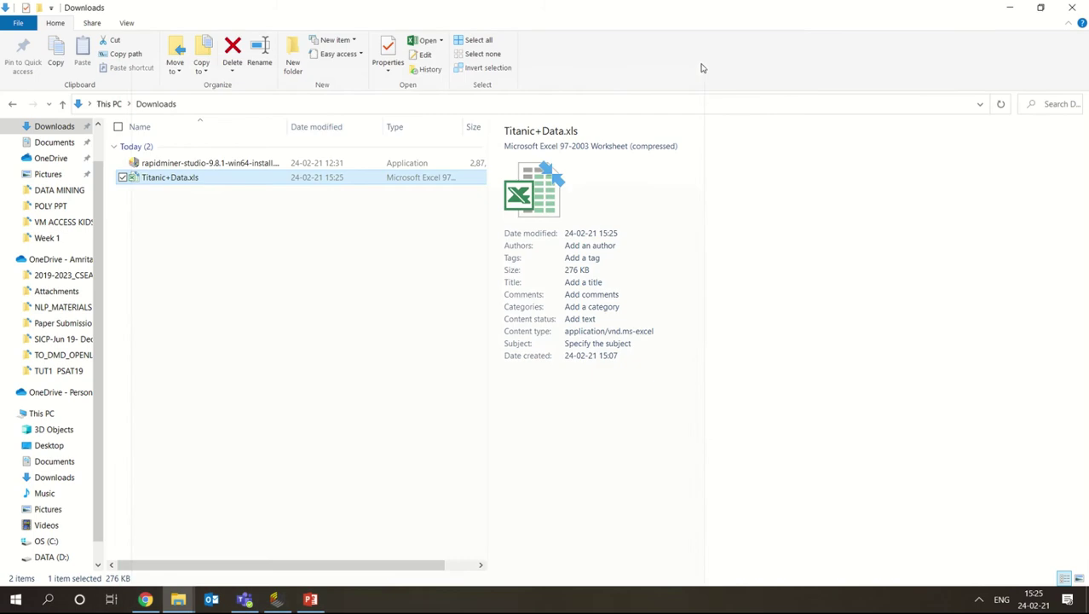
pyautogui.click(1014, 5)
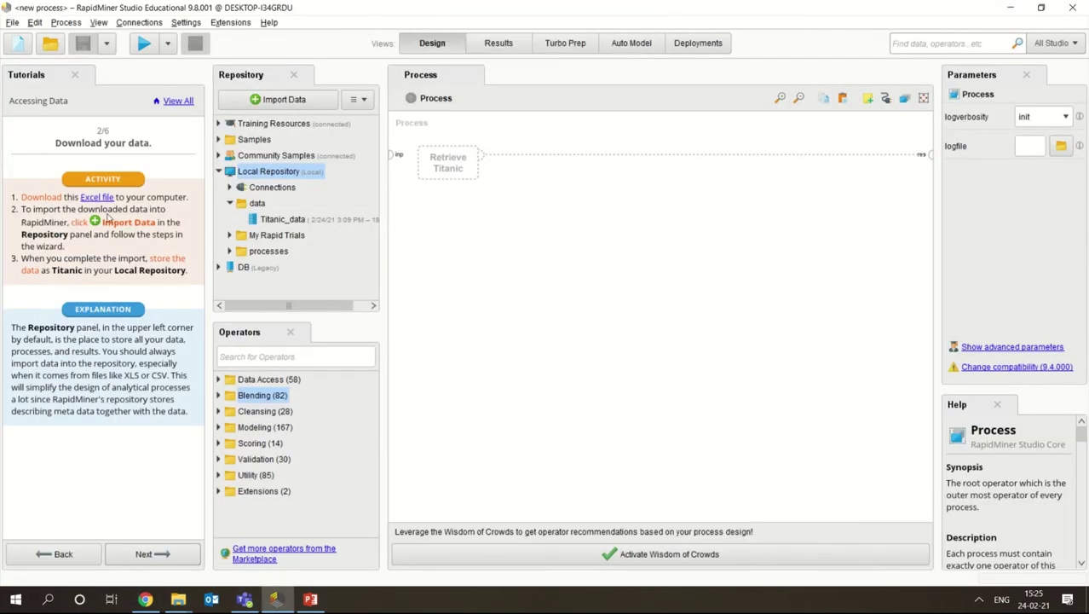
# - Start a data import from My Computer and check the RapidMiner folder in Documents for the Titanic file
pyautogui.click(274, 104)
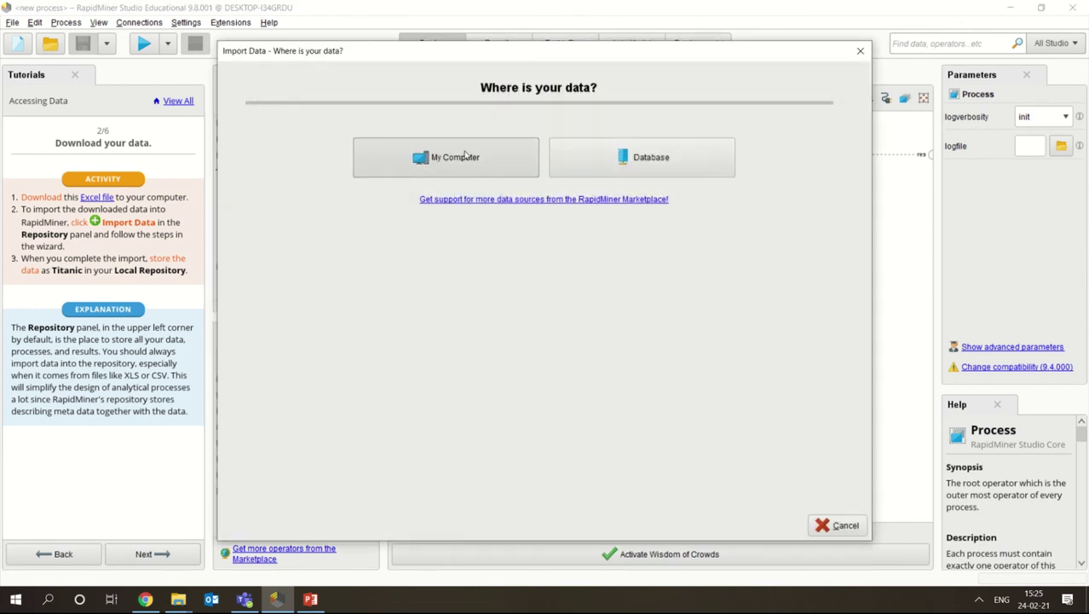
pyautogui.click(465, 163)
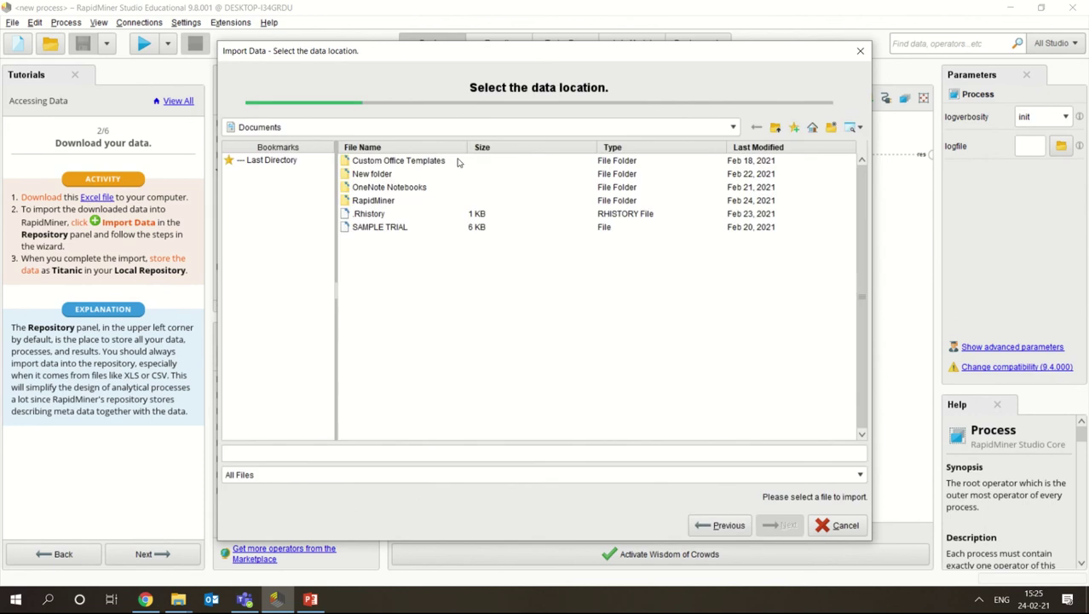
pyautogui.click(382, 201)
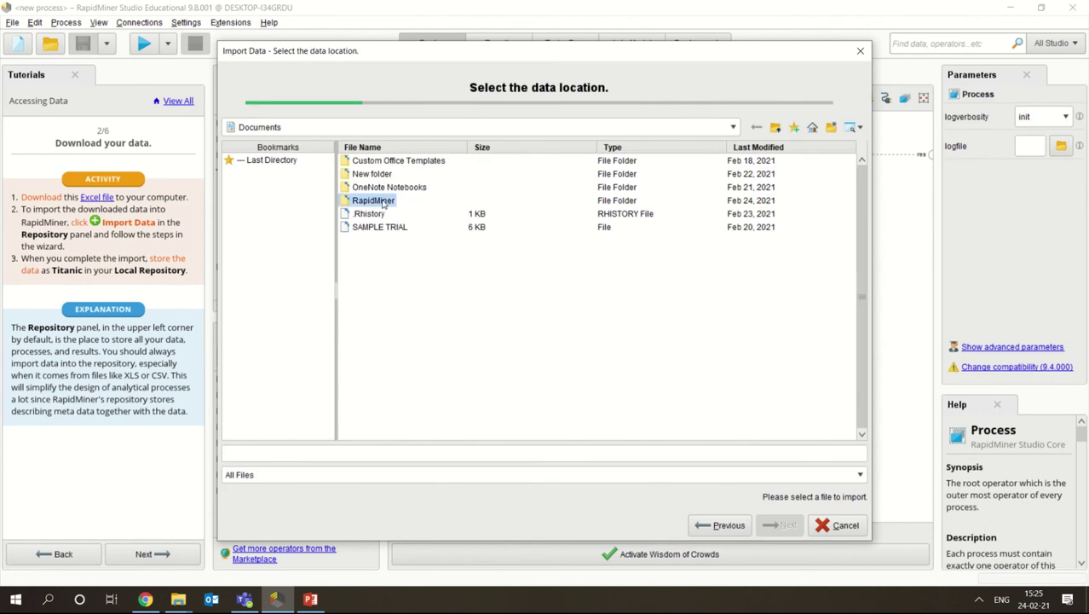
pyautogui.doubleClick(383, 201)
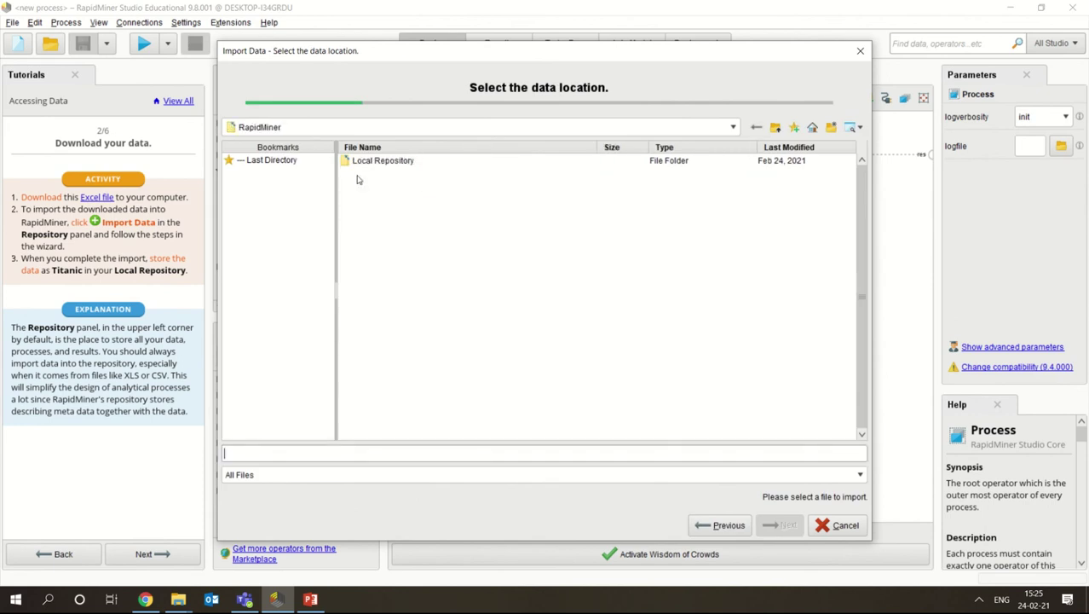
# - Choose Titanic+Data.xls from DATA MINING/POLY PPT on the Desktop and accept cells A:L of sheet titanic3 with header row 1
pyautogui.click(812, 127)
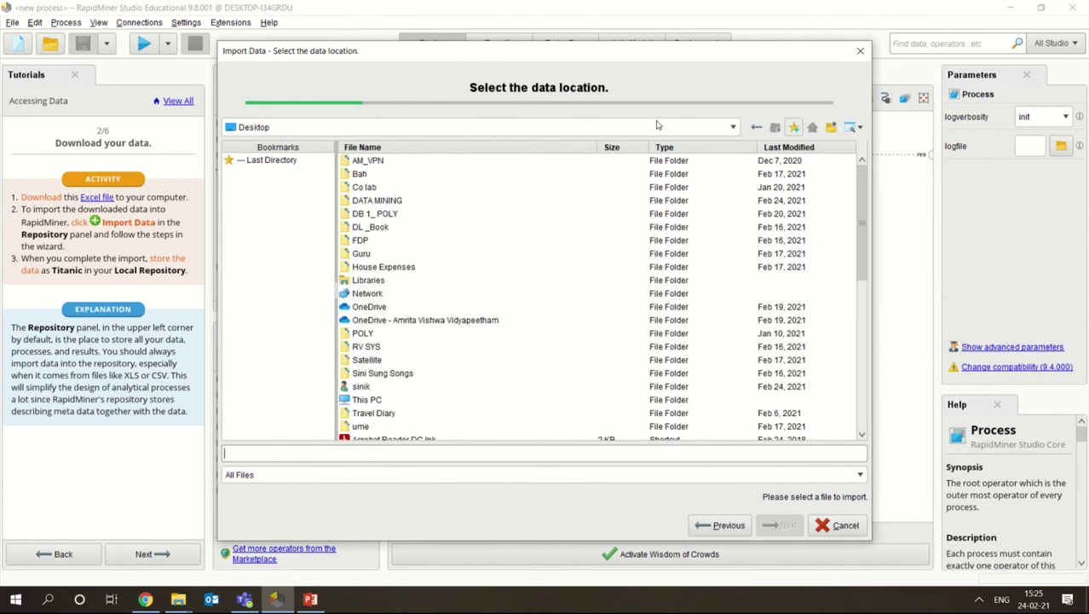
pyautogui.doubleClick(375, 202)
pyautogui.click(361, 201)
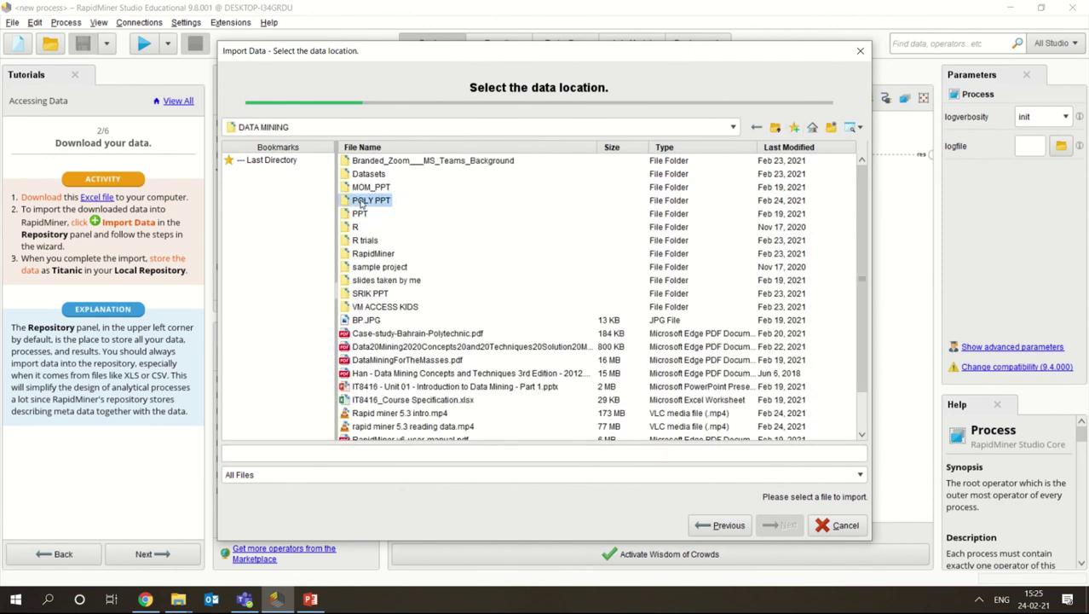
pyautogui.doubleClick(362, 201)
pyautogui.click(360, 213)
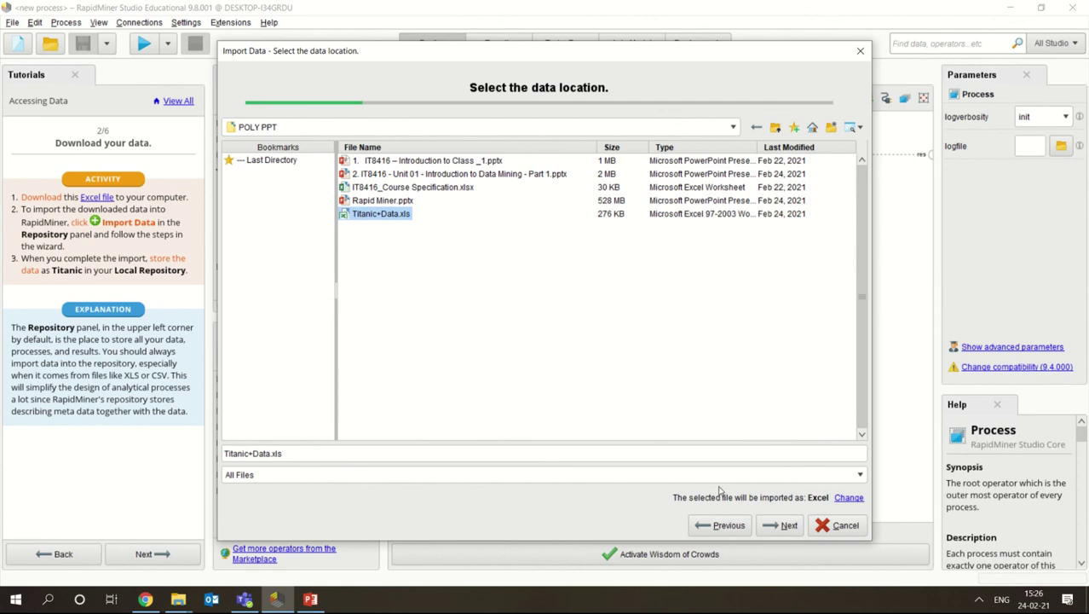
pyautogui.click(781, 525)
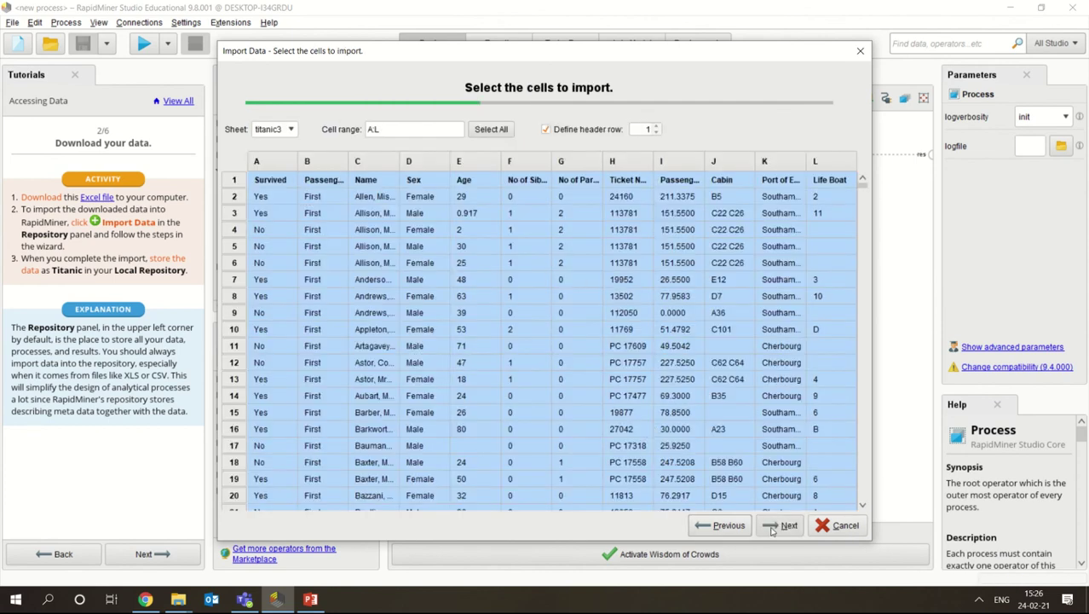
pyautogui.click(772, 529)
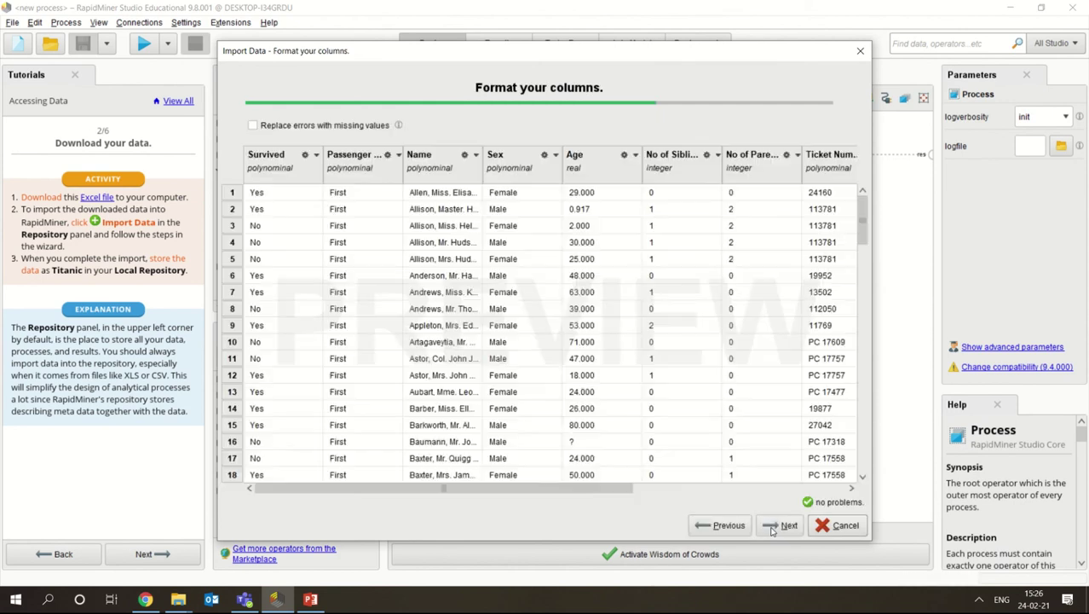
# - Accept the column formats and store the imported data in the Local Repository's data folder, overwriting Titanic_data
pyautogui.click(772, 528)
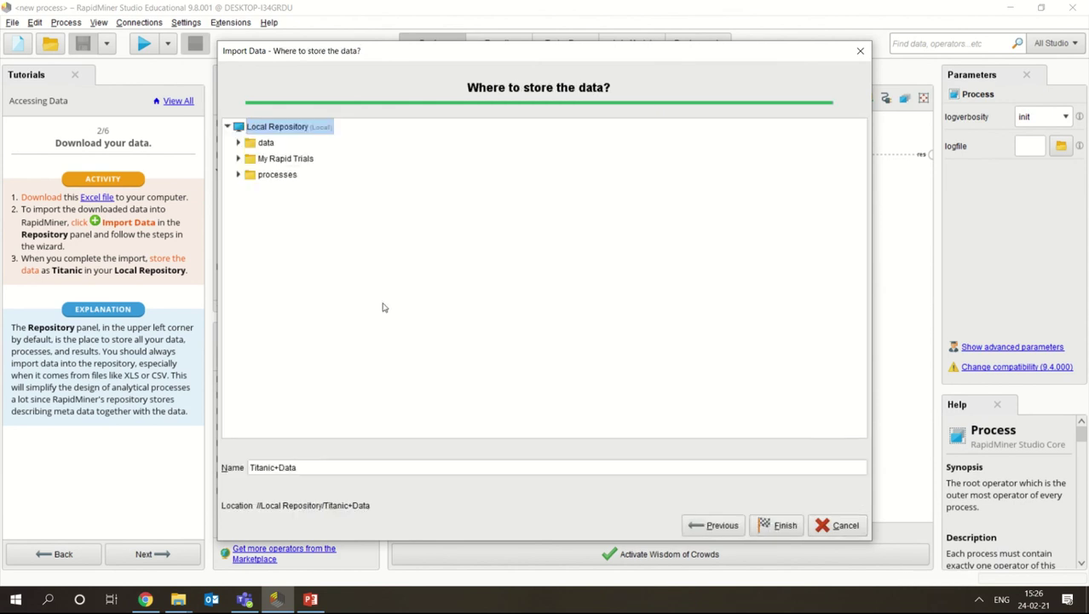
pyautogui.click(239, 160)
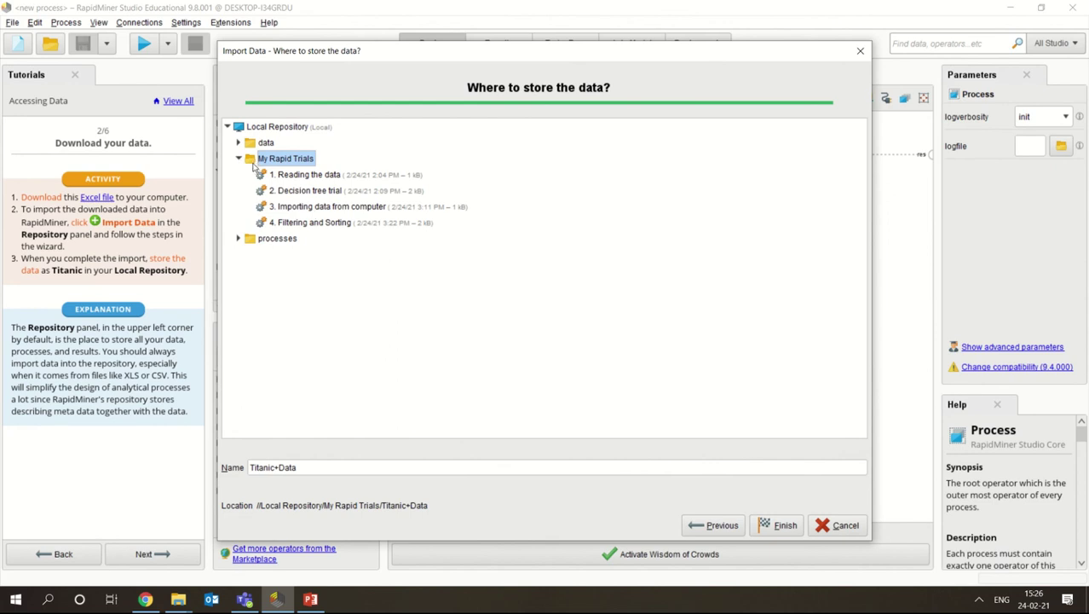
pyautogui.click(239, 144)
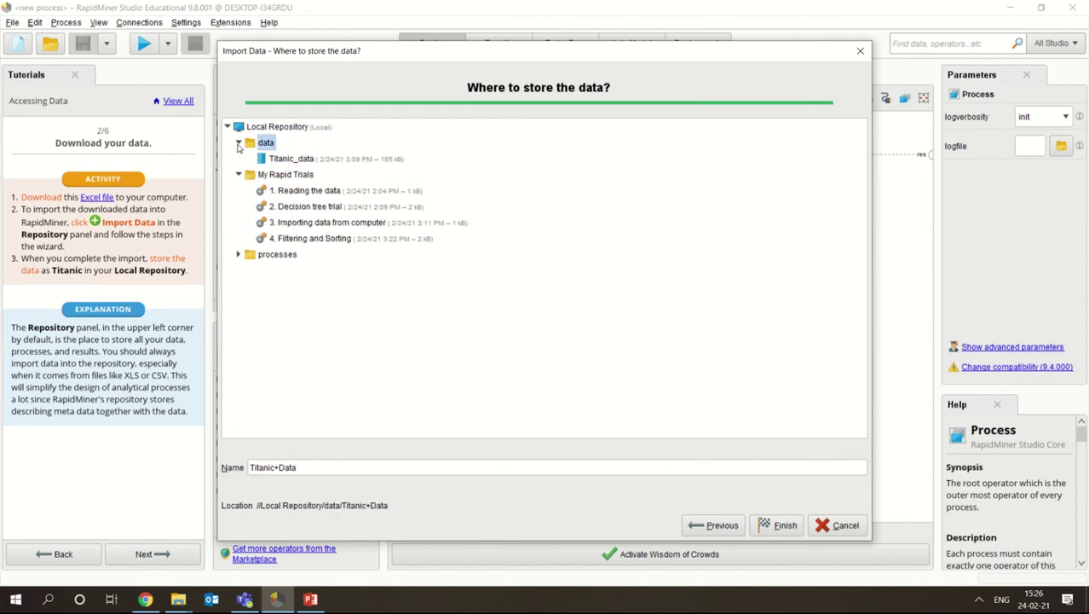
pyautogui.click(275, 160)
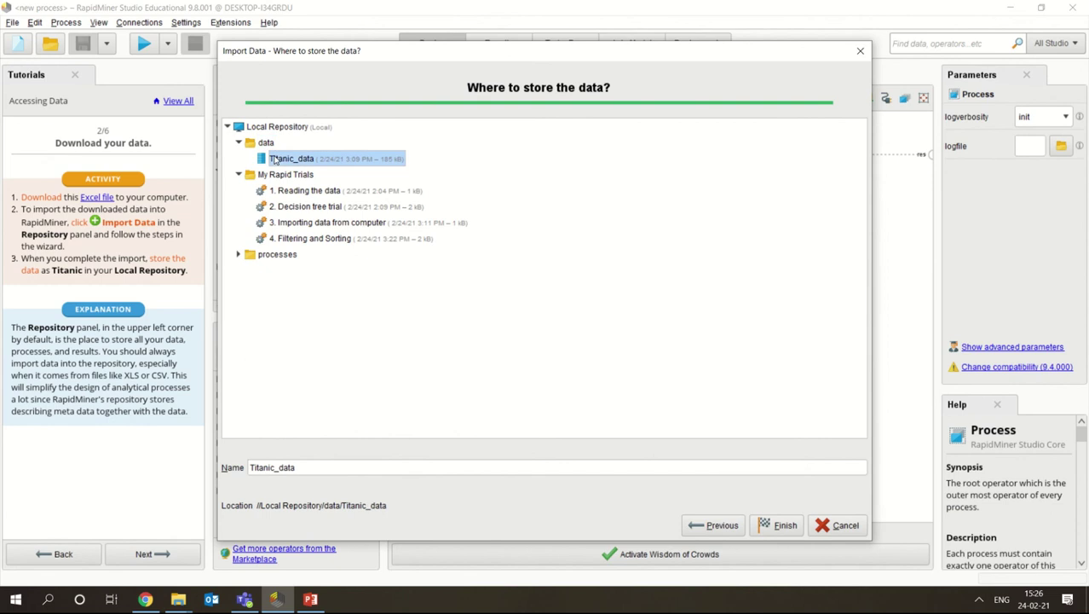
pyautogui.click(777, 525)
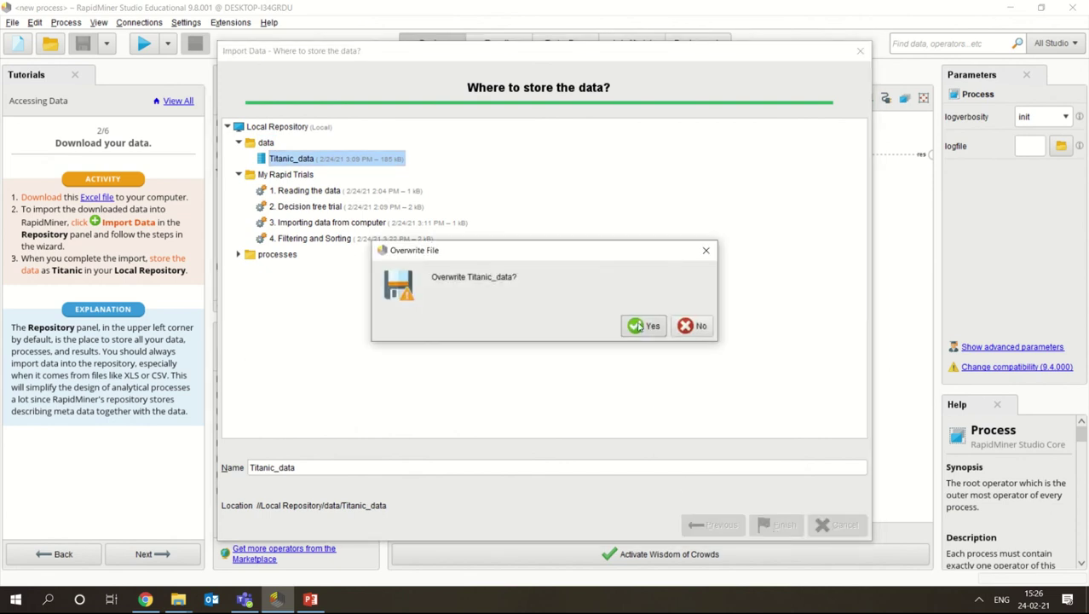
pyautogui.click(643, 327)
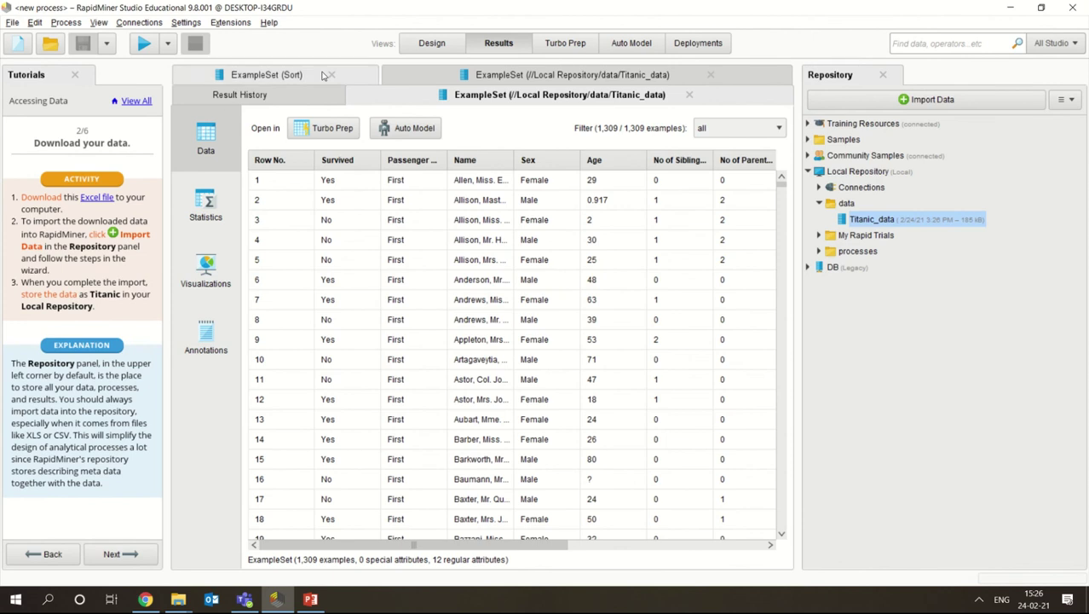
# - Return to the process design, advance the Accessing Data tutorial to step 3, and add Titanic_data from the Local Repository to the process
pyautogui.click(430, 43)
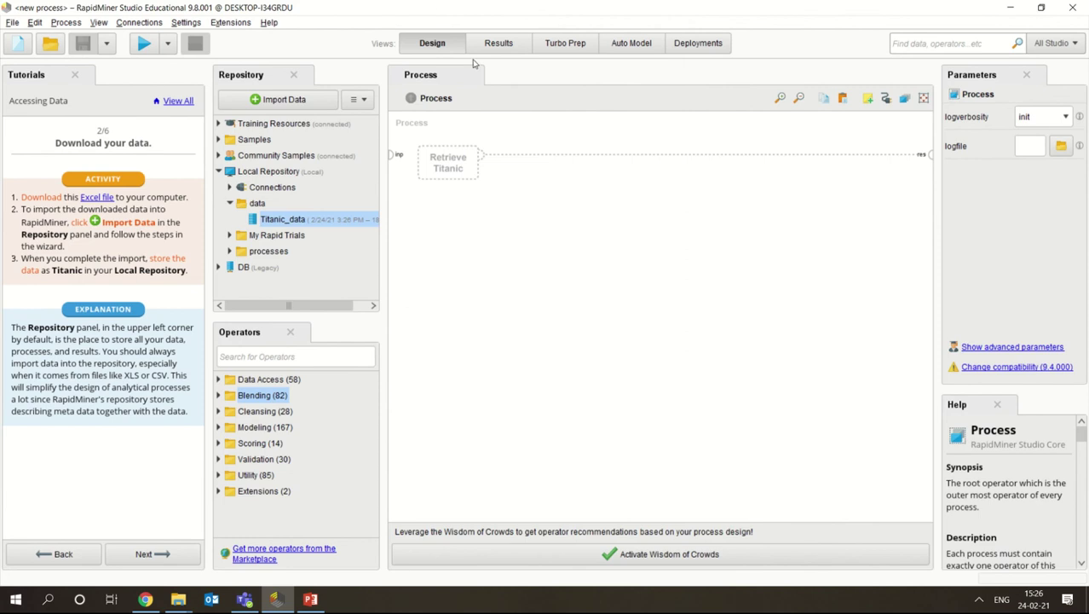
pyautogui.click(162, 556)
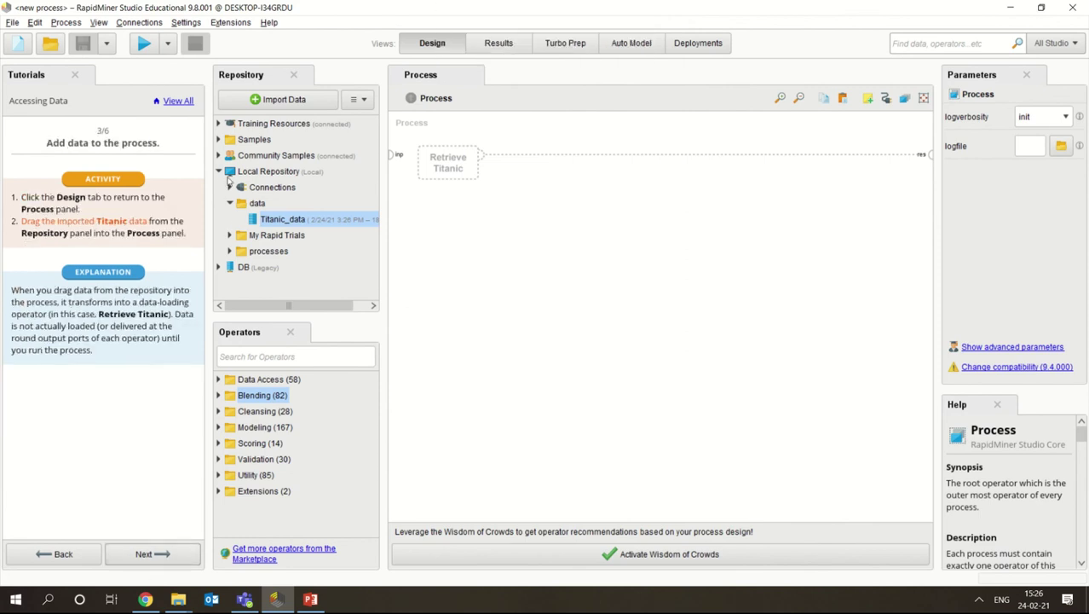
pyautogui.click(219, 171)
pyautogui.click(219, 171)
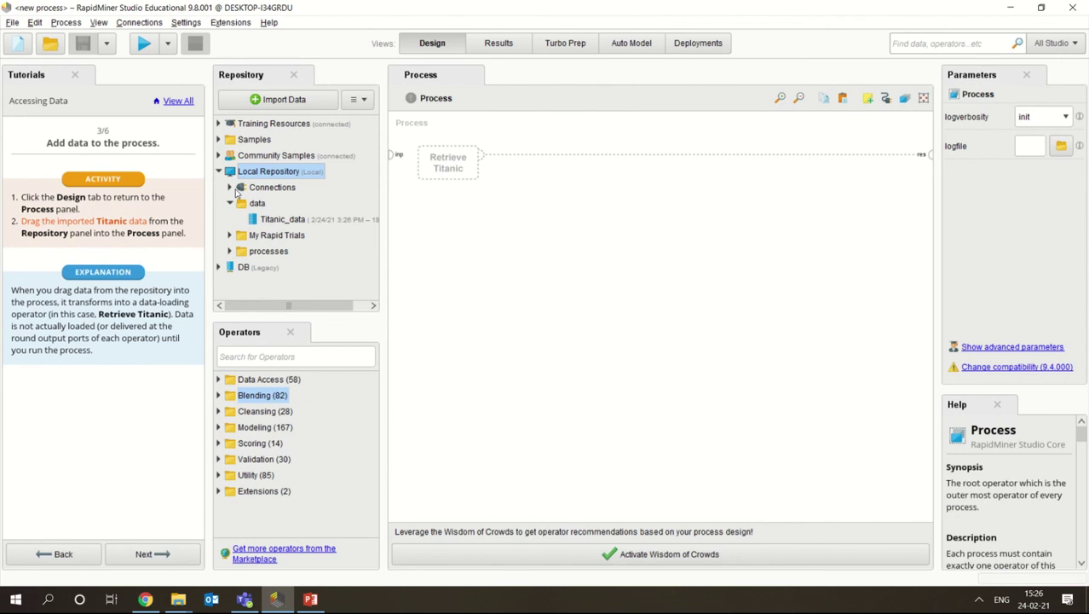
pyautogui.moveTo(277, 220); pyautogui.dragTo(441, 162)
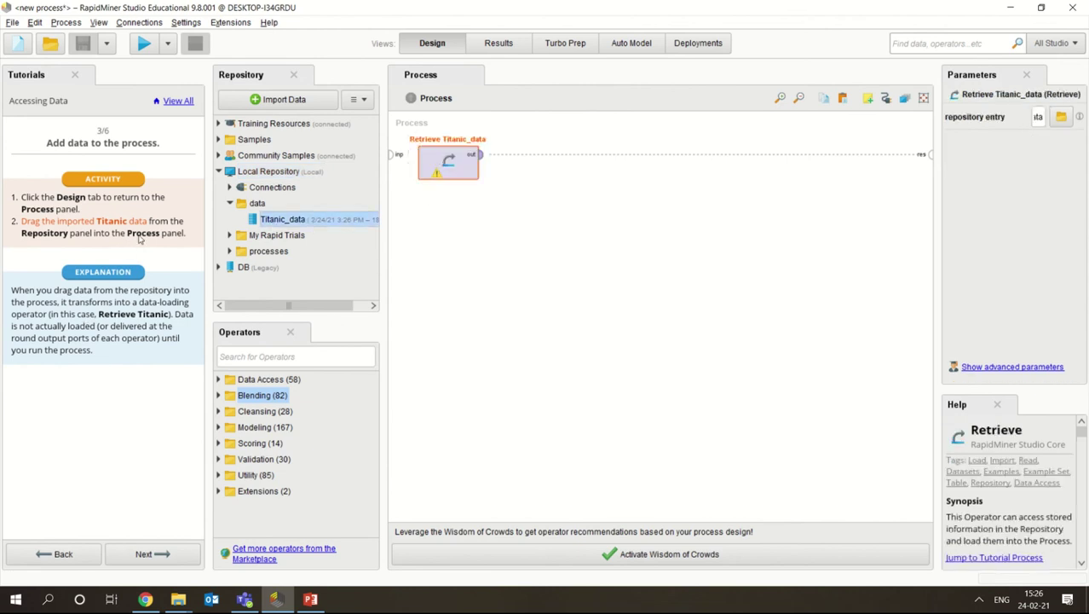
# - Connect the output of Retrieve Titanic_data to the process result port and run the process, advancing the tutorial to step 5
pyautogui.click(150, 553)
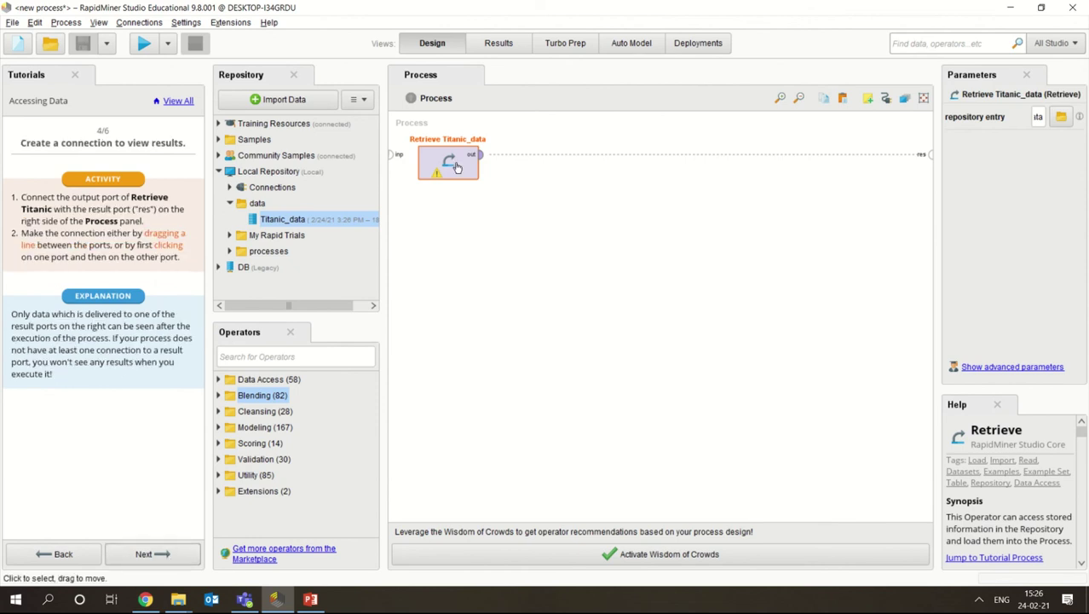
pyautogui.moveTo(477, 156); pyautogui.dragTo(926, 155)
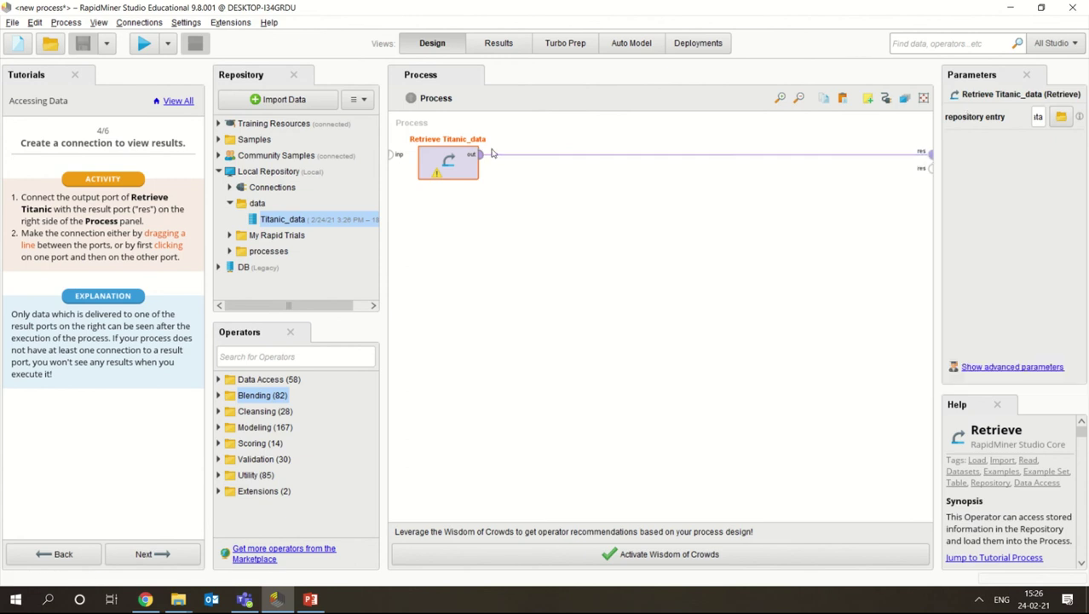
pyautogui.click(437, 375)
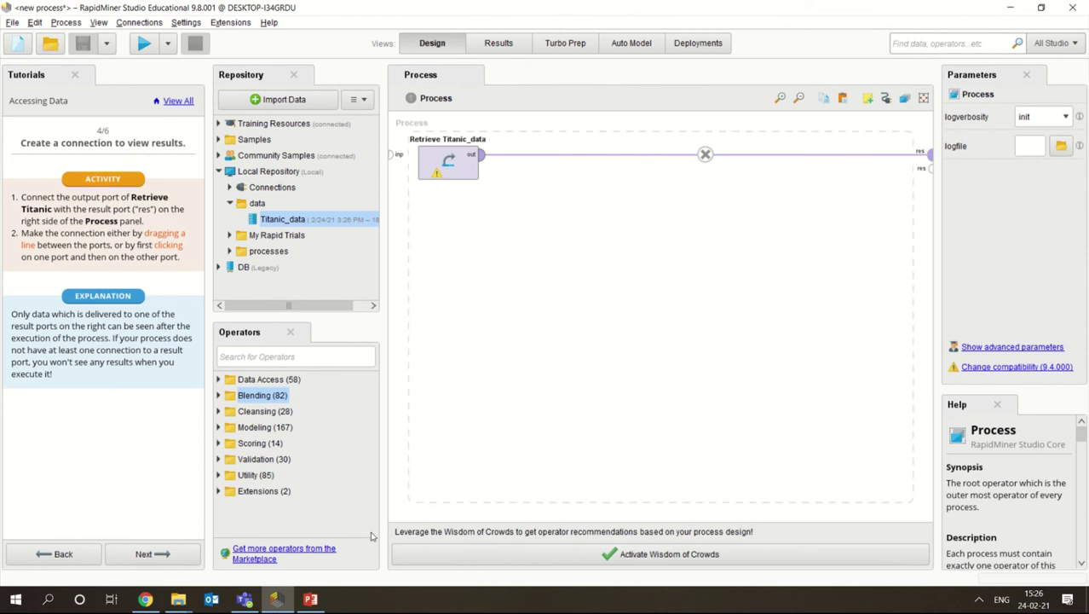
pyautogui.click(152, 553)
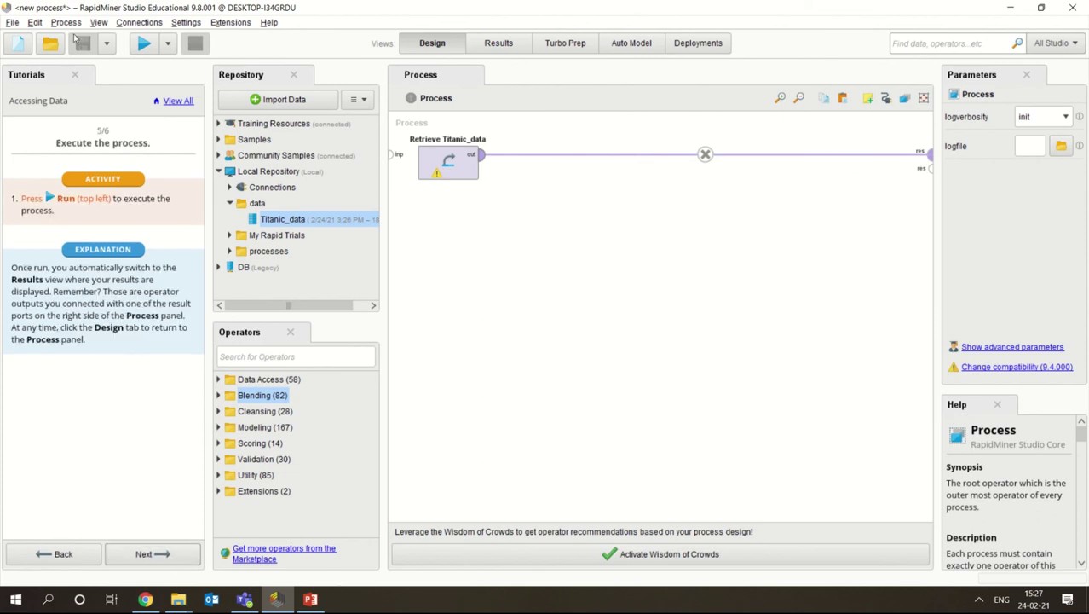
pyautogui.click(144, 42)
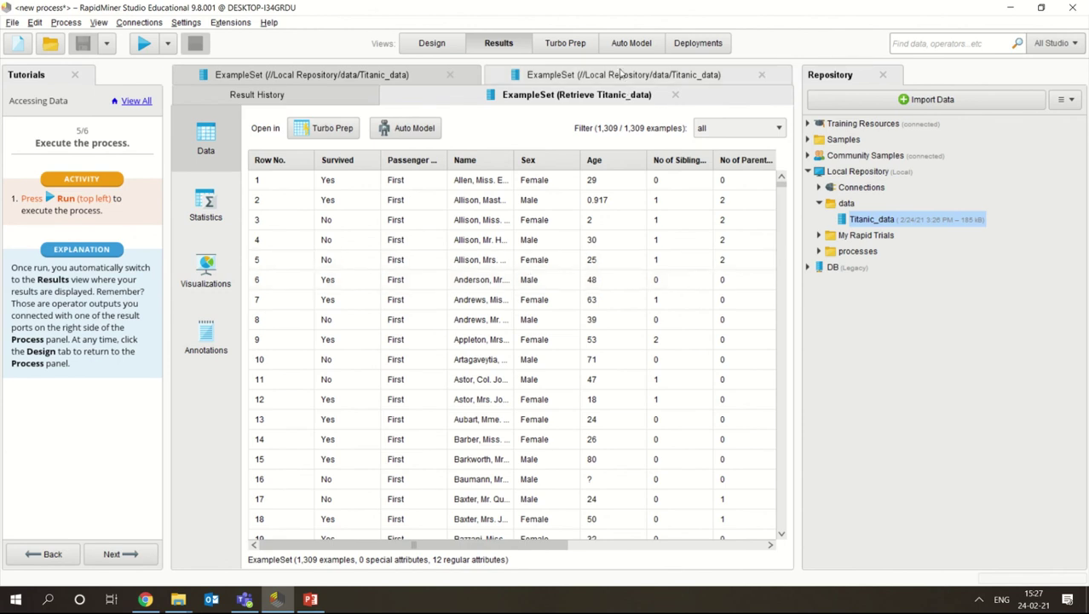
# - Return to the process design and examine the file-reading operators in the Data Access group, collapsing the group again when finished
pyautogui.click(432, 42)
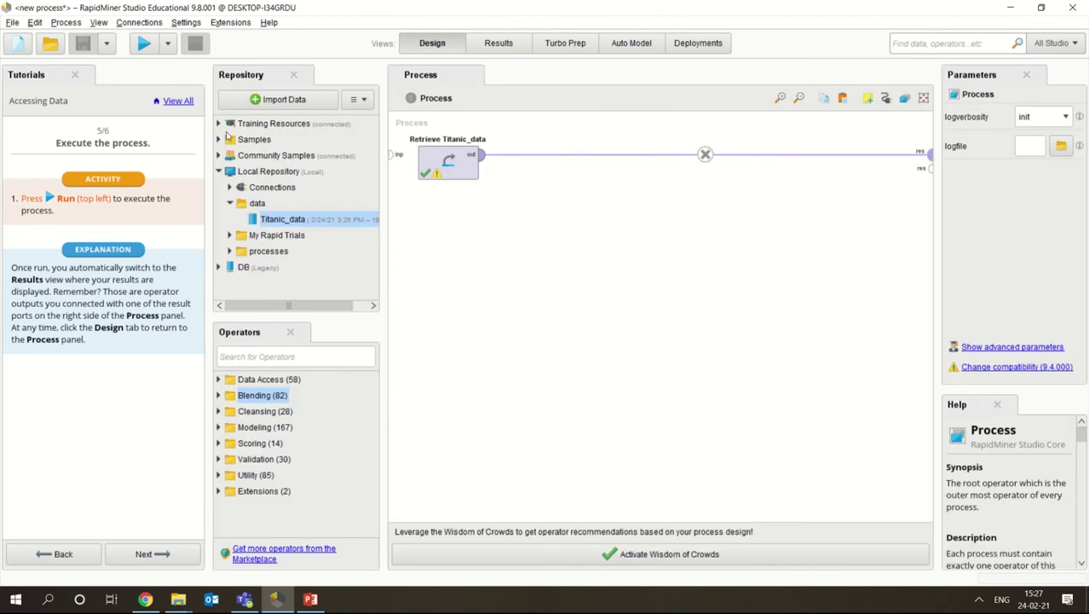
pyautogui.click(219, 379)
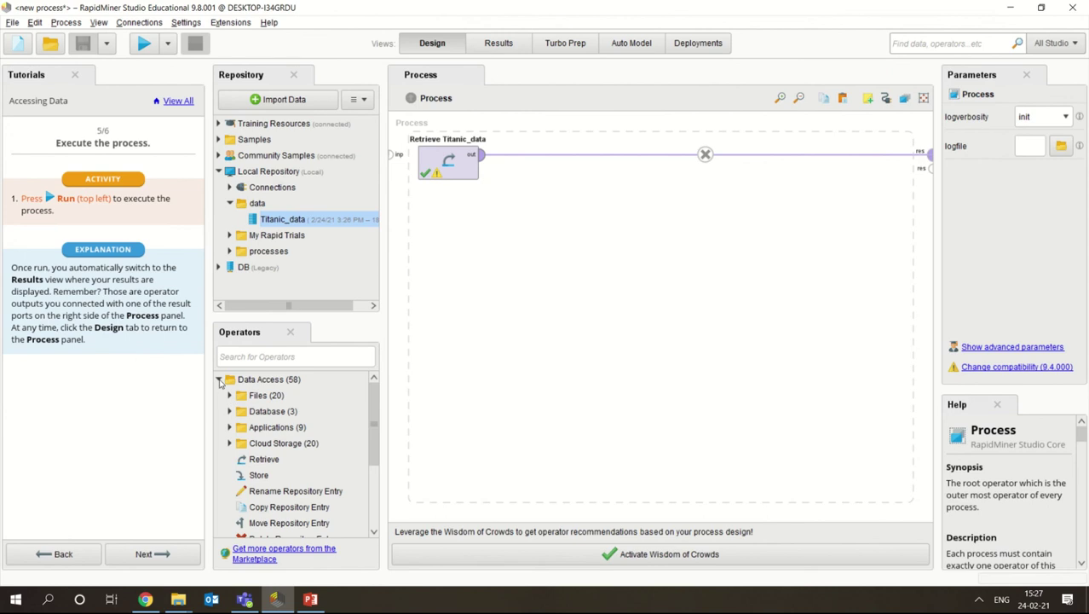
pyautogui.click(219, 379)
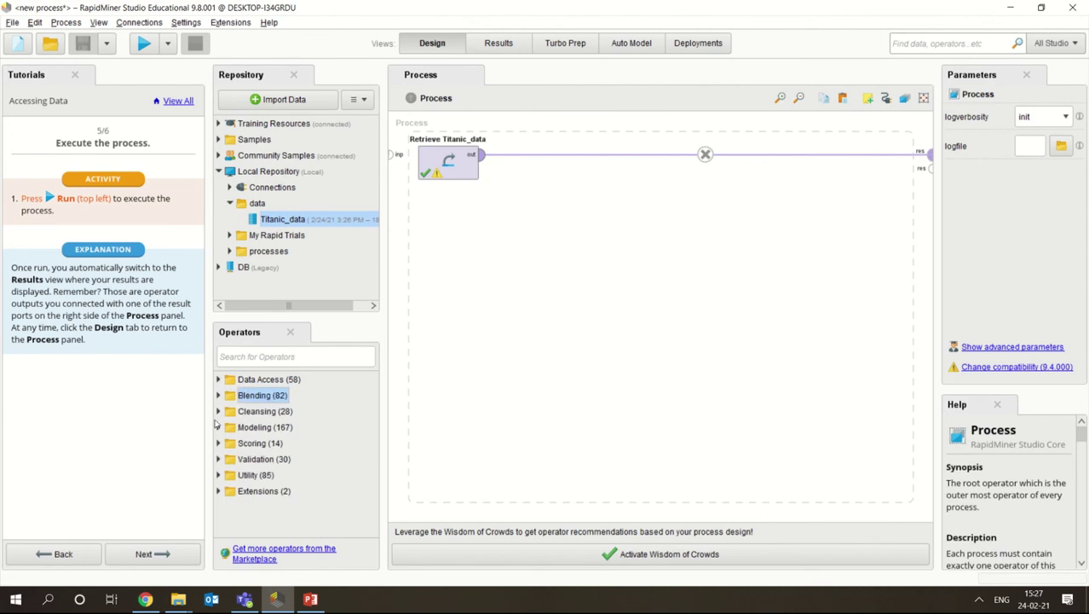
pyautogui.click(219, 379)
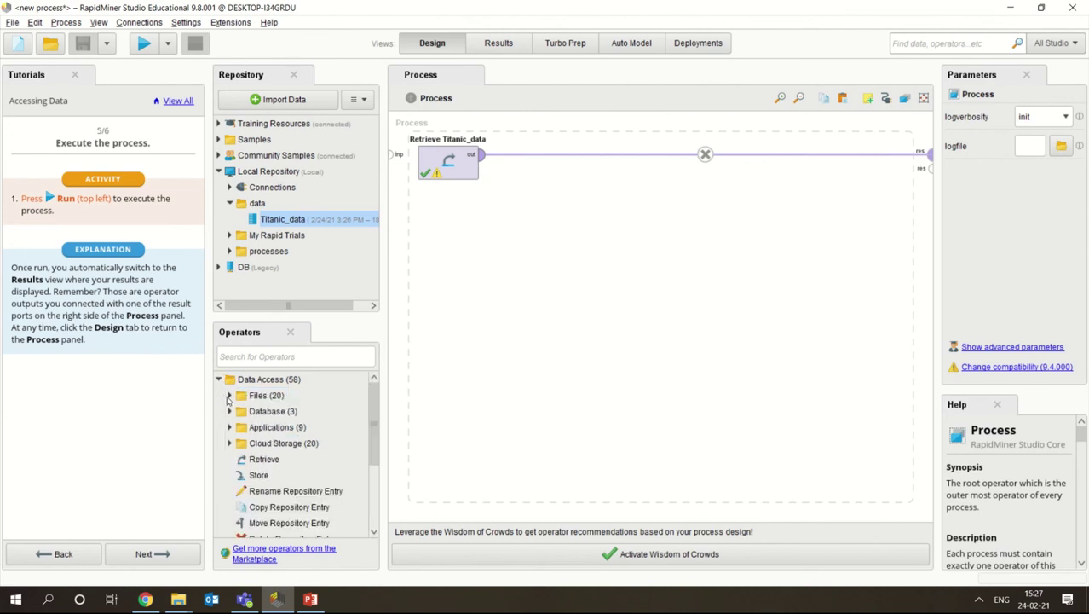
pyautogui.click(228, 396)
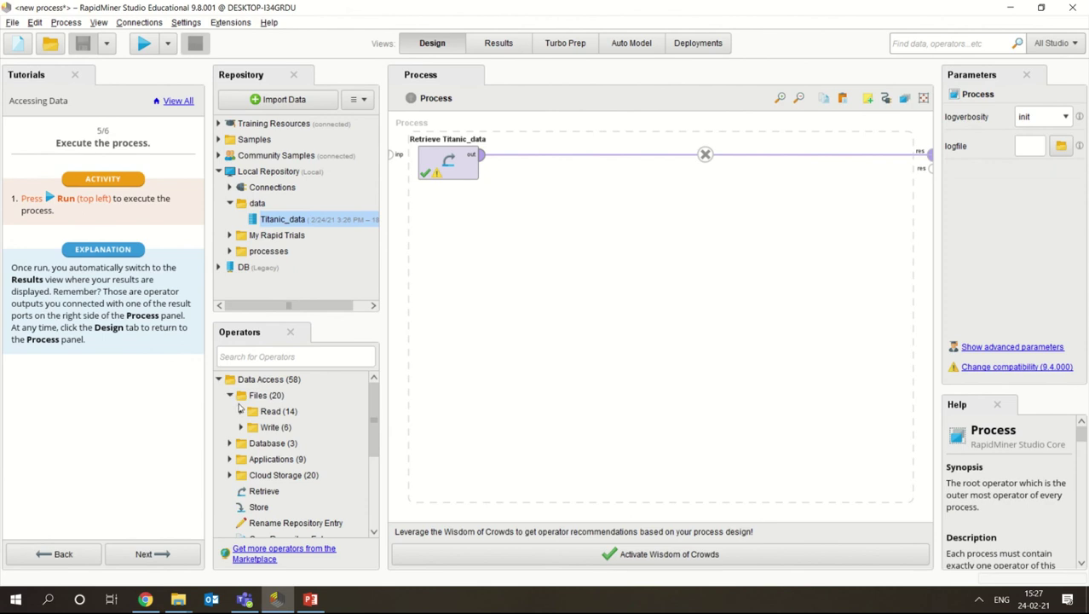
pyautogui.click(241, 412)
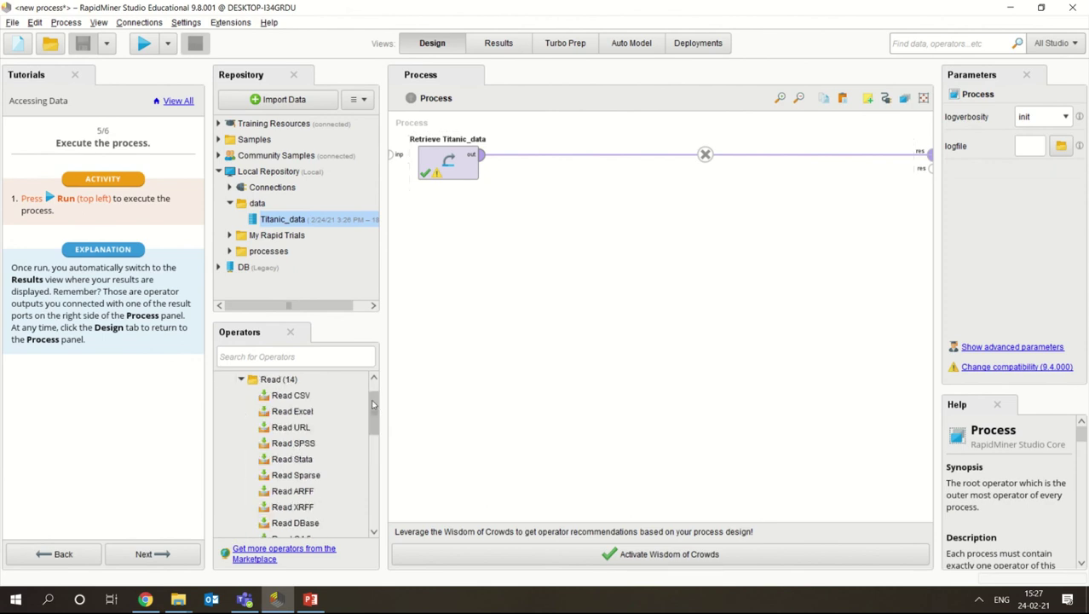
pyautogui.moveTo(372, 404)
pyautogui.mouseDown()
pyautogui.moveTo(376, 445)
pyautogui.moveTo(378, 402)
pyautogui.mouseUp()
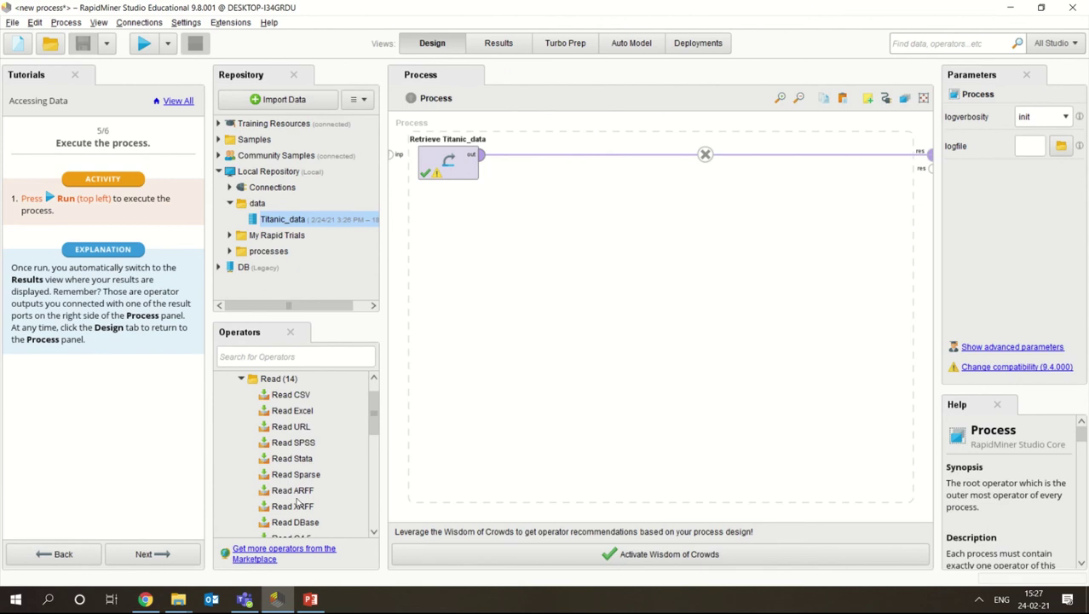
pyautogui.click(243, 378)
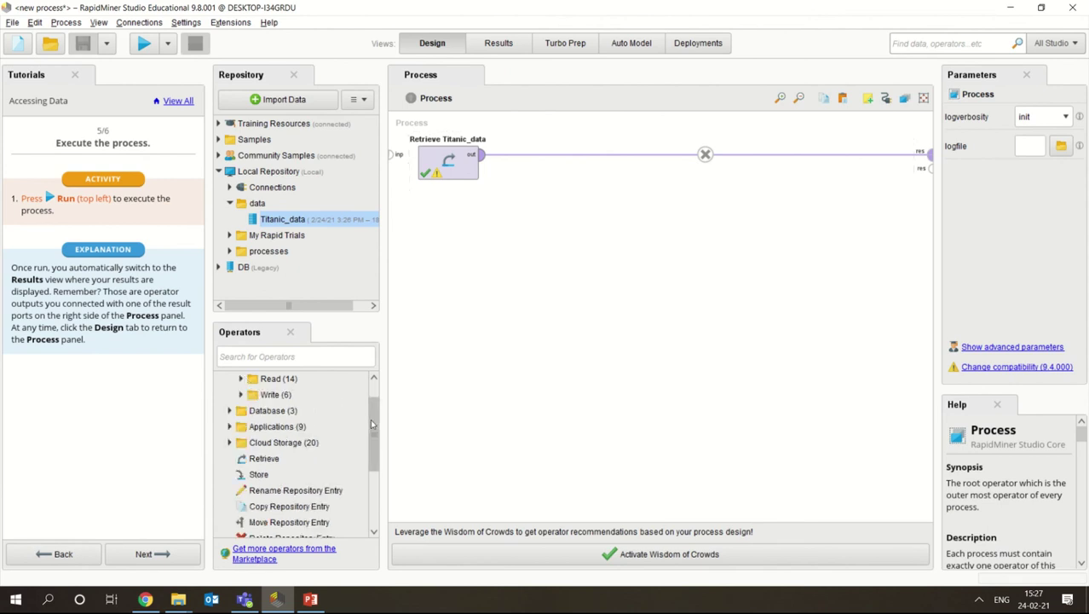
pyautogui.moveTo(371, 423); pyautogui.dragTo(365, 378)
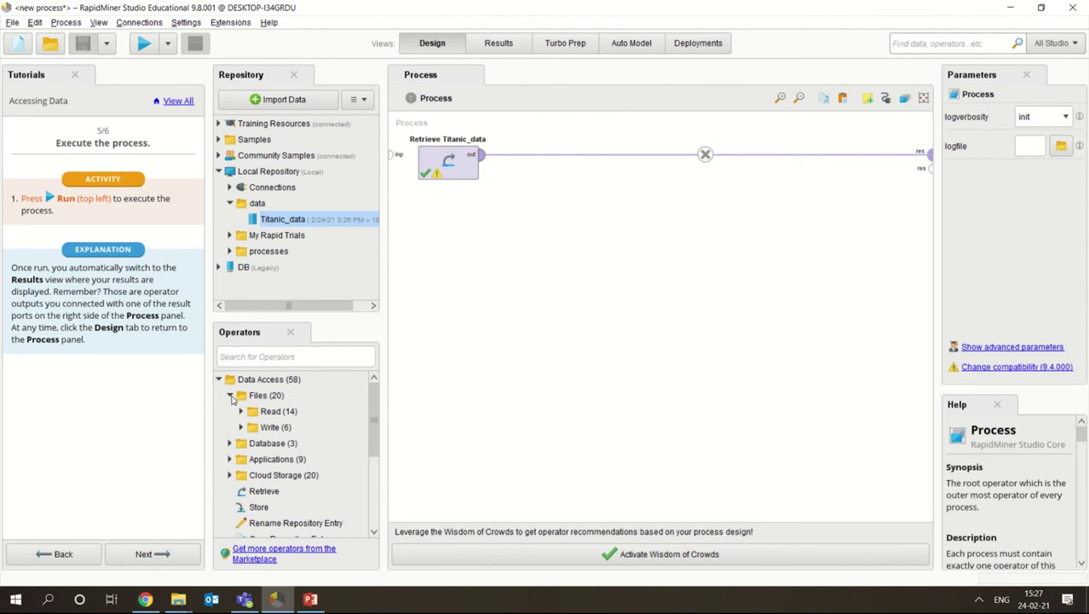
pyautogui.click(230, 396)
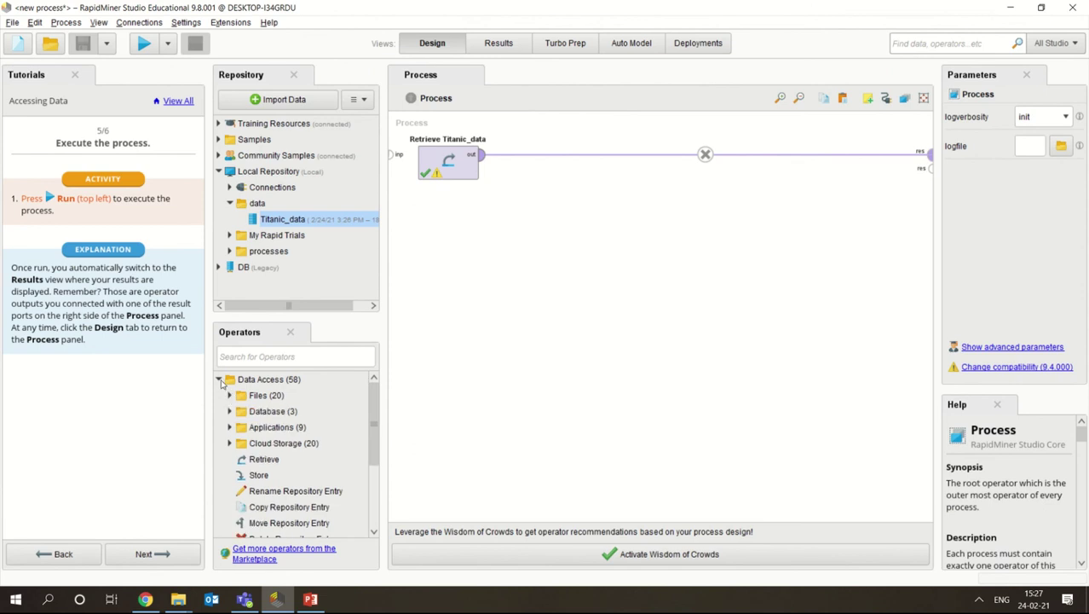
pyautogui.click(220, 381)
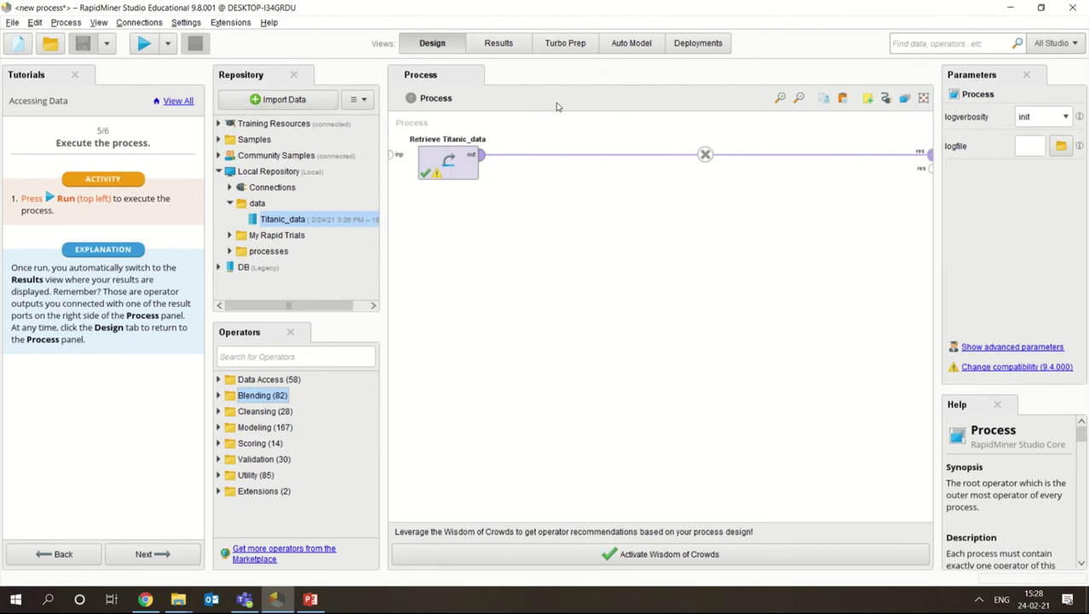
pyautogui.moveTo(487, 5)
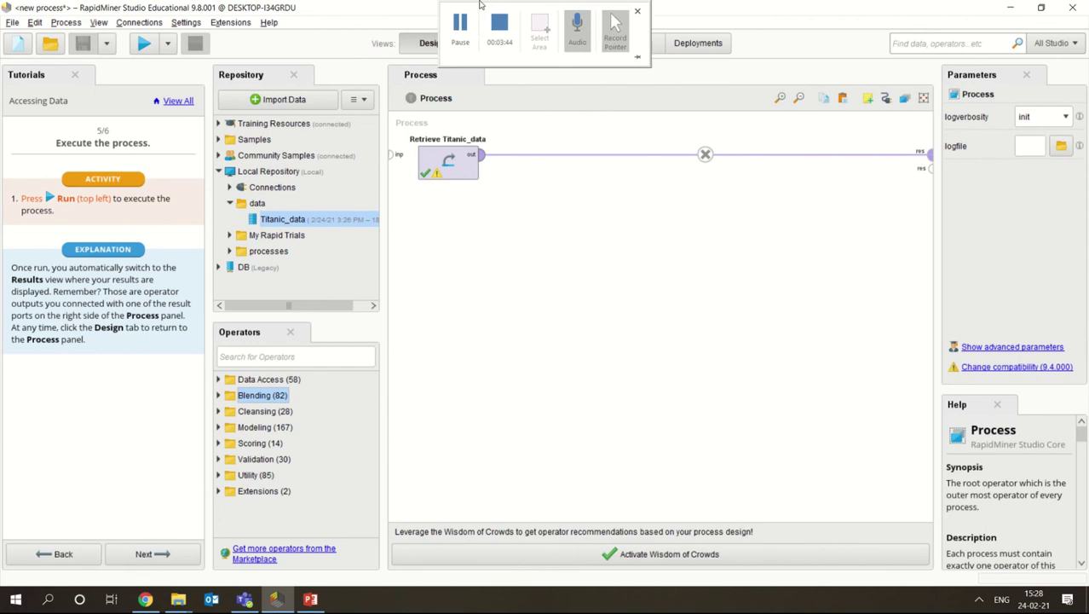
pyautogui.click(499, 26)
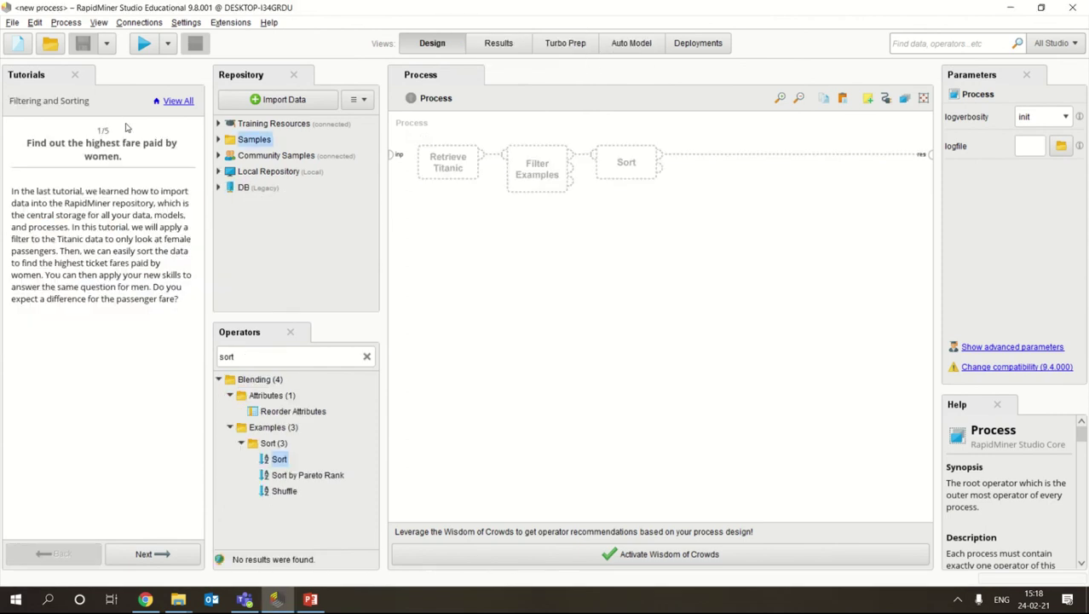
pyautogui.click(262, 100)
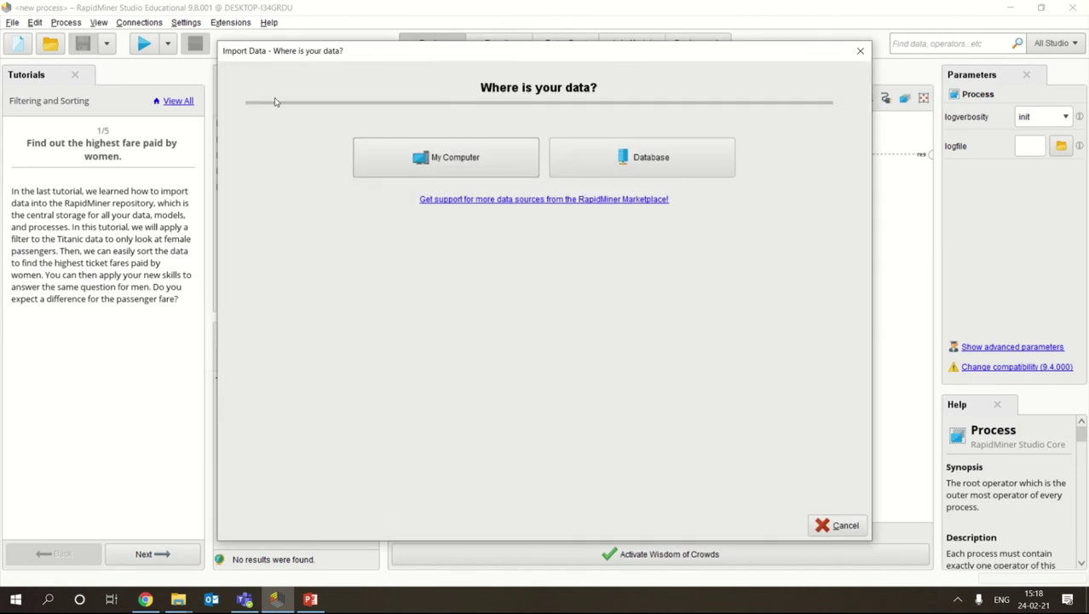
pyautogui.click(860, 50)
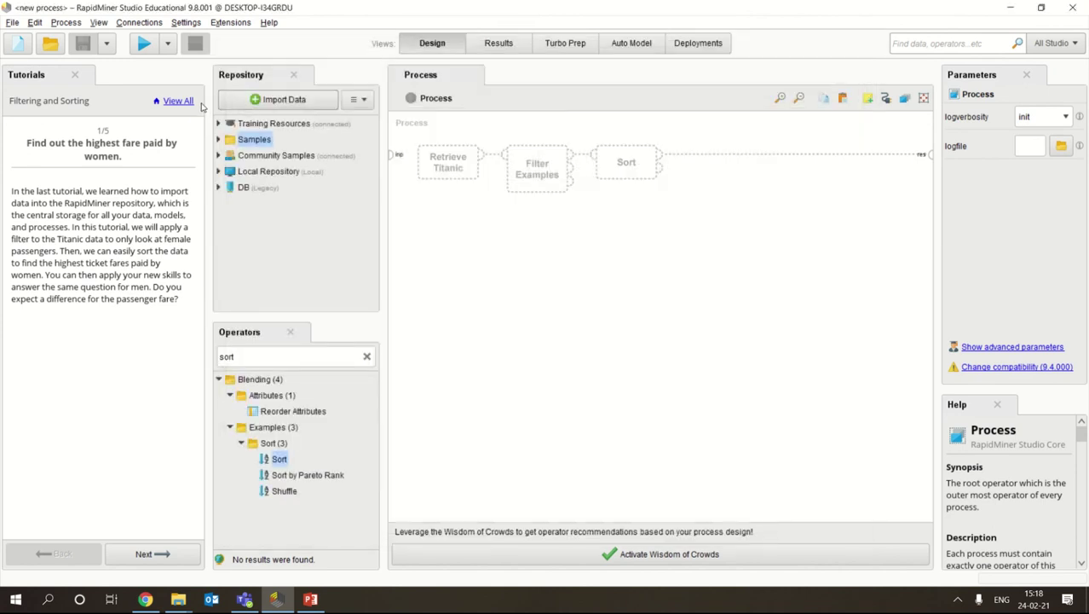
# - Advance the Filtering and Sorting tutorial to step 2 and add the Titanic data from the Samples repository to the process
pyautogui.click(159, 557)
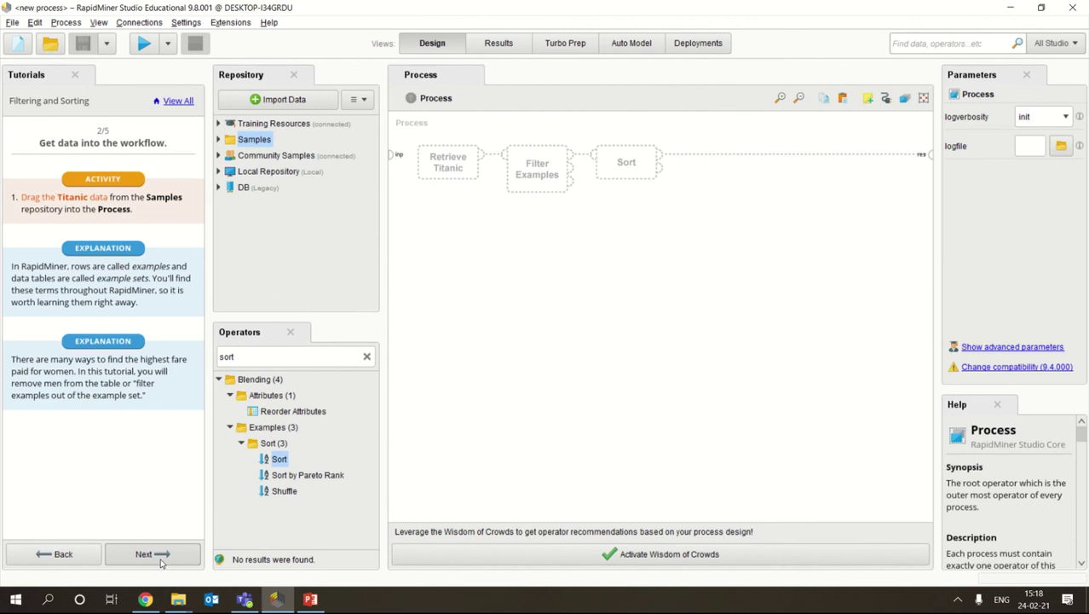
pyautogui.click(219, 140)
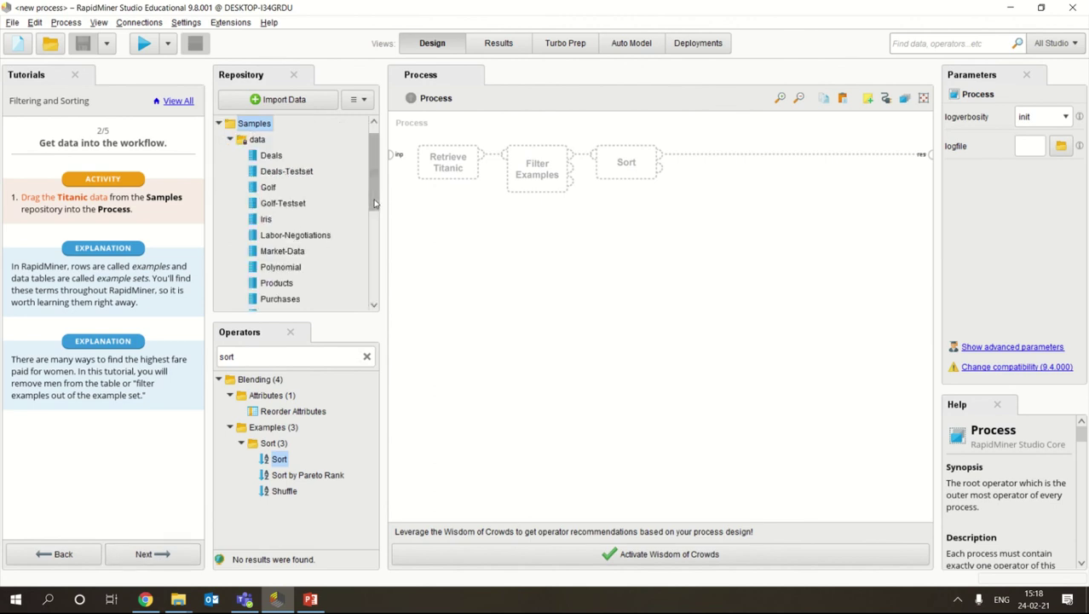
pyautogui.moveTo(375, 206); pyautogui.dragTo(375, 234)
pyautogui.moveTo(273, 267); pyautogui.dragTo(451, 169)
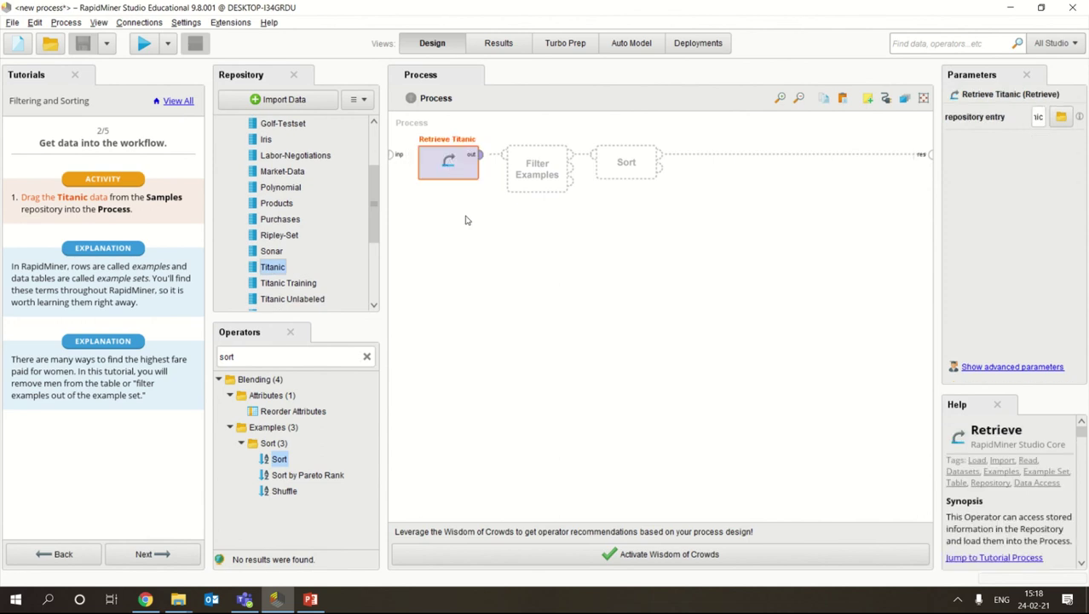
# - Search the operators for "filter" and add Filter Examples to the process, connected to the output of Retrieve Titanic
pyautogui.click(303, 357)
pyautogui.write('filter')
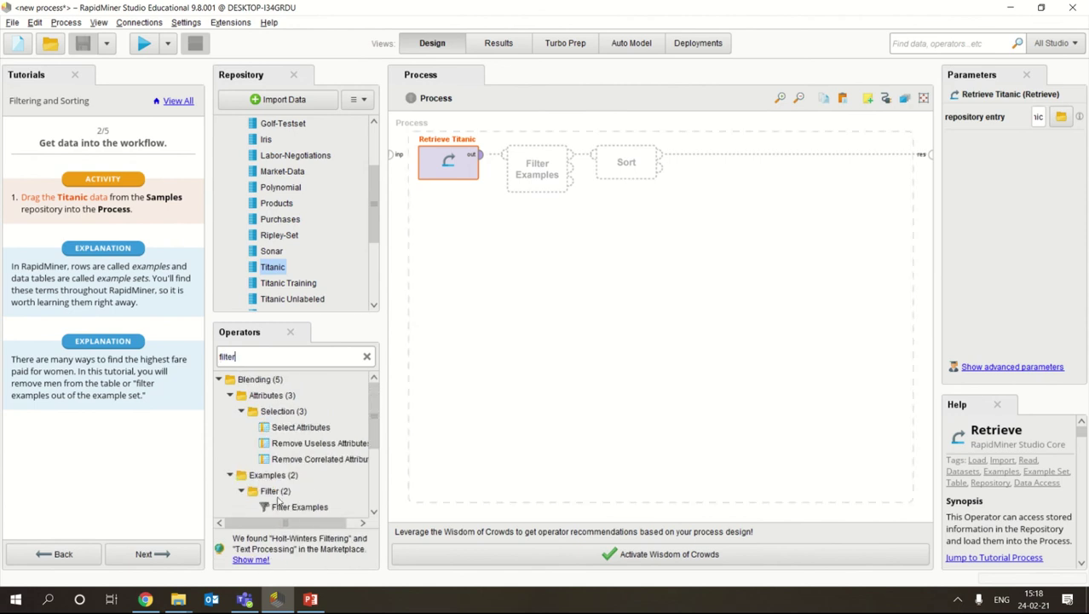
pyautogui.moveTo(274, 509); pyautogui.dragTo(505, 156)
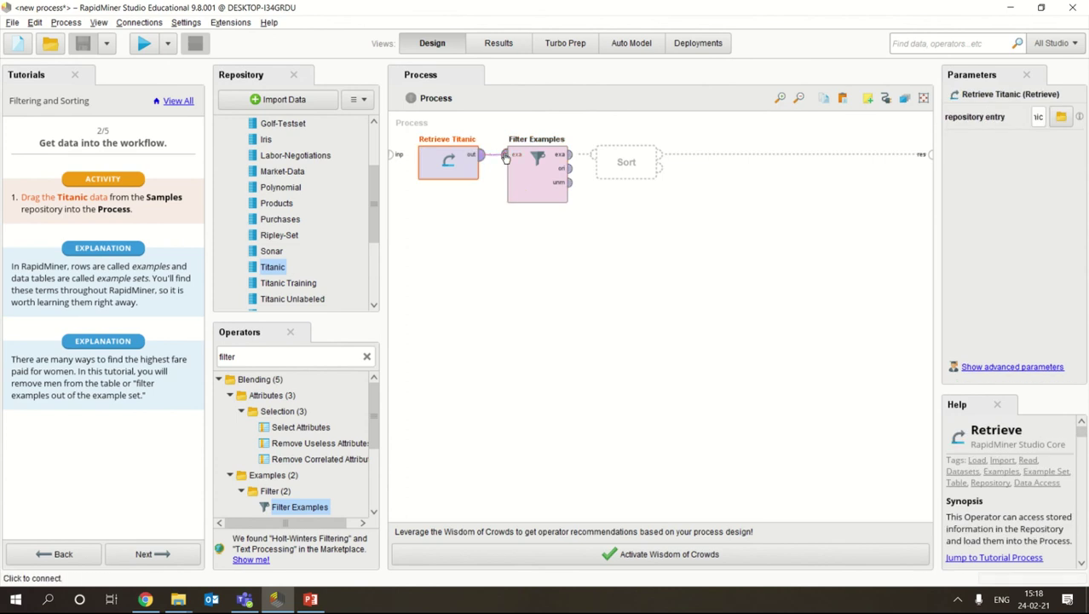
# - Add a filter to the Filter Examples operator that keeps only examples where Sex equals Female
pyautogui.click(545, 187)
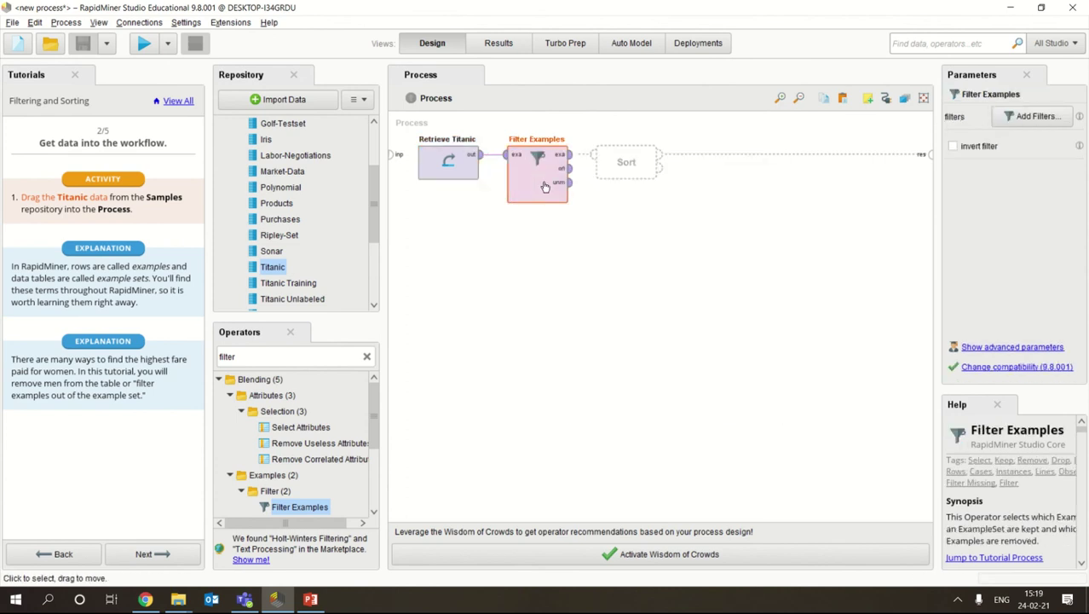
pyautogui.click(1035, 117)
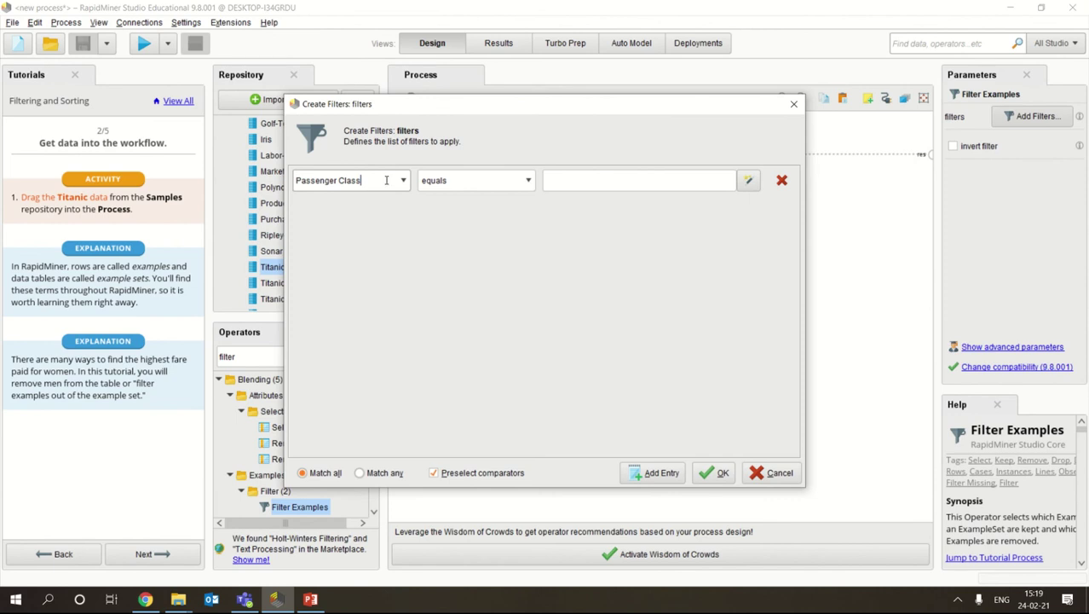
pyautogui.click(403, 181)
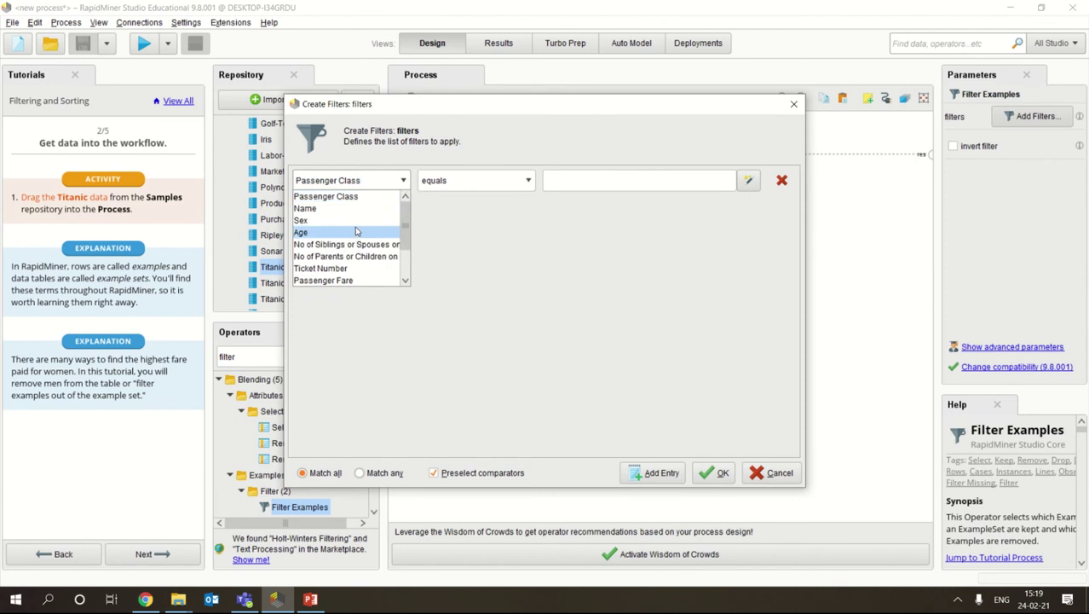
pyautogui.click(354, 222)
pyautogui.click(569, 189)
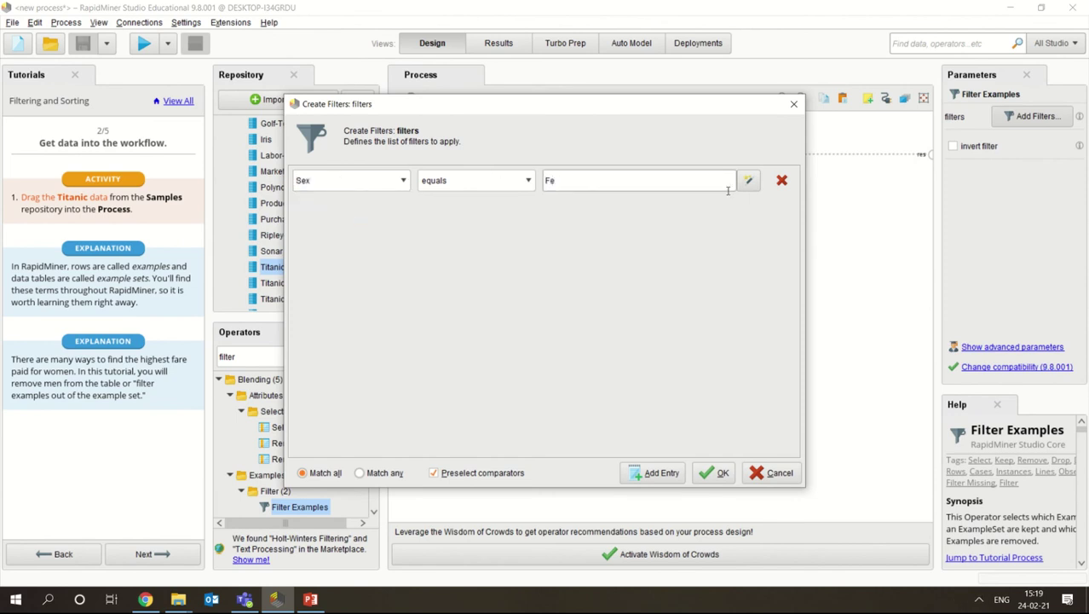
pyautogui.click(750, 182)
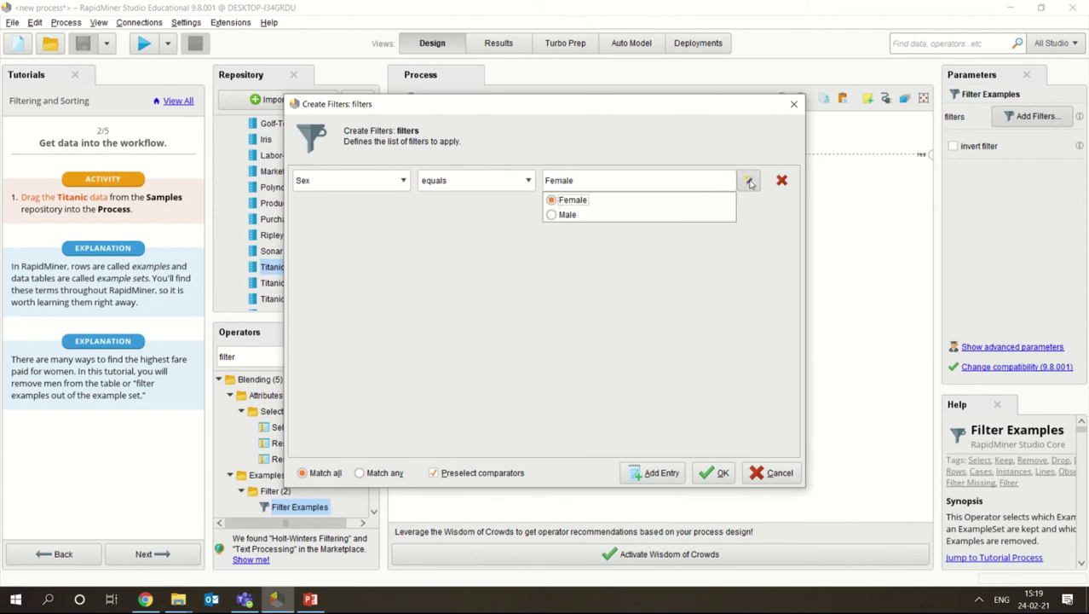
pyautogui.click(710, 319)
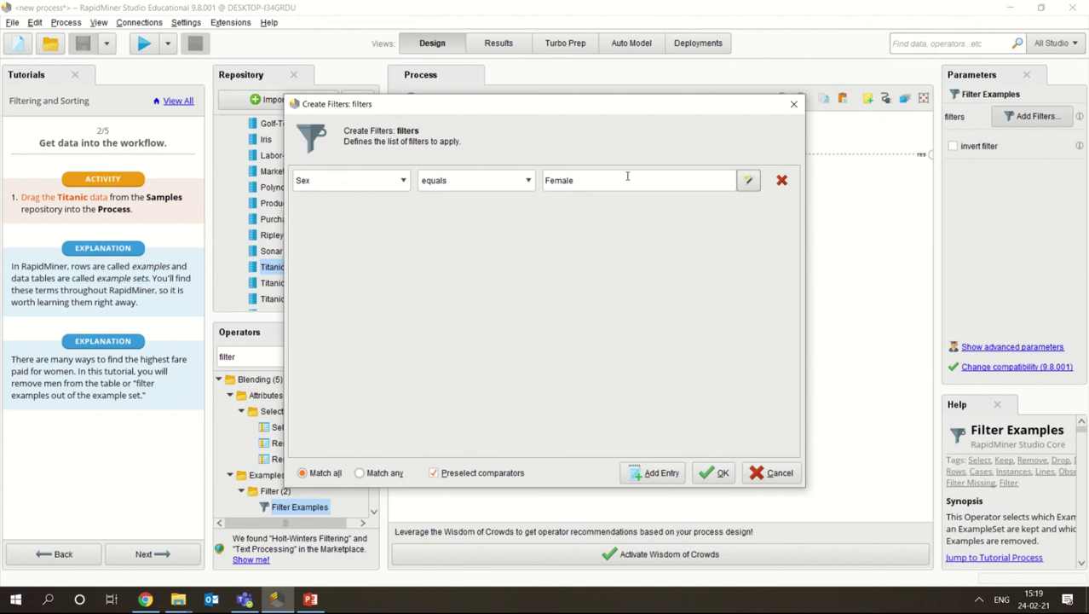
pyautogui.click(711, 474)
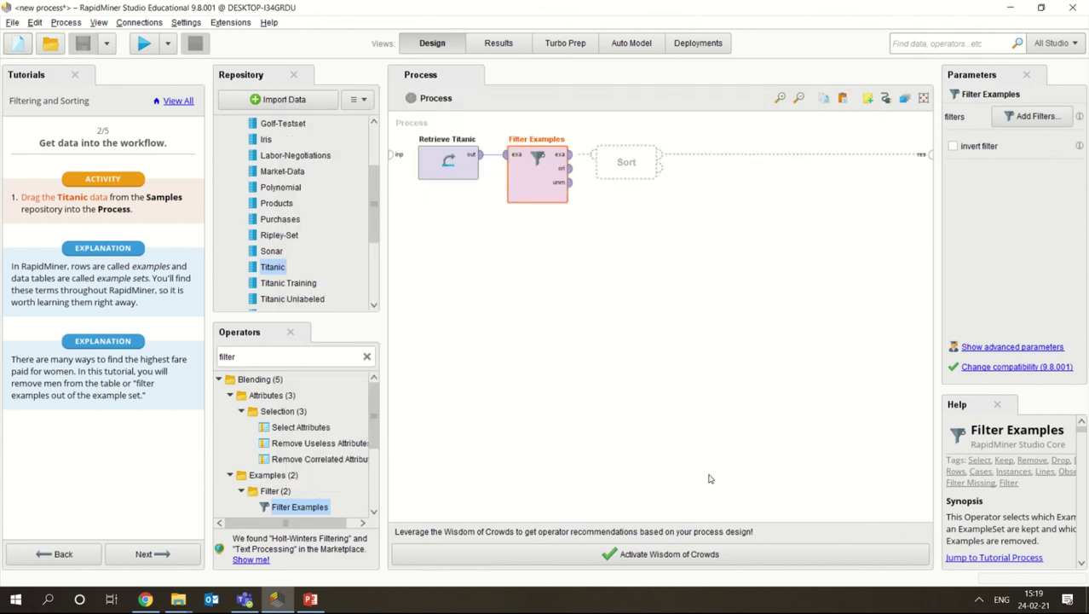
# - Search the operators for "sort" and add Sort to the process, connected to the example output of Filter Examples
pyautogui.click(303, 356)
pyautogui.write('sort')
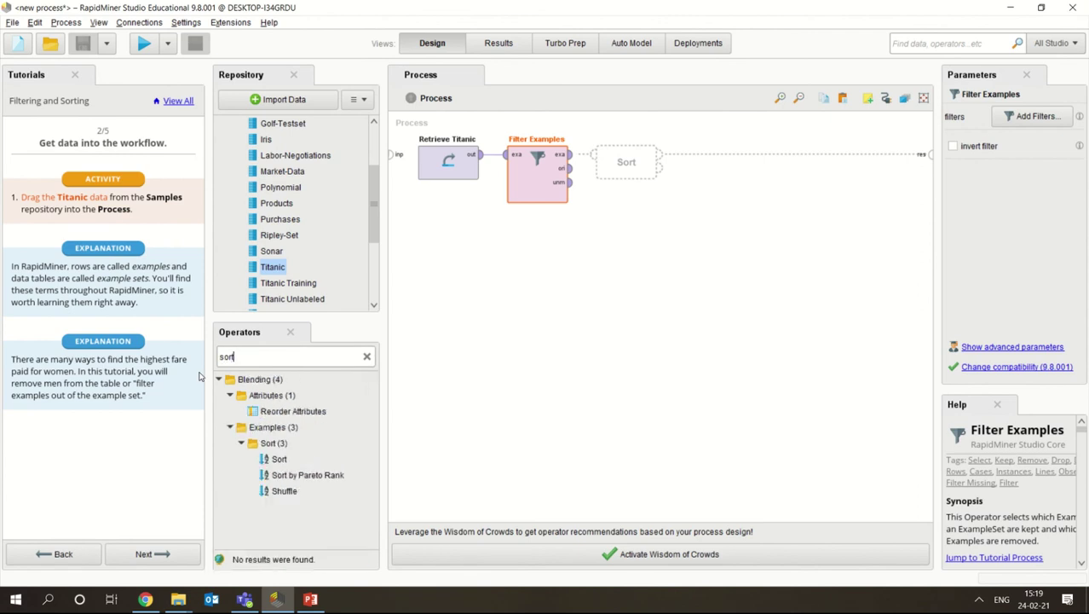
pyautogui.moveTo(281, 461); pyautogui.dragTo(627, 166)
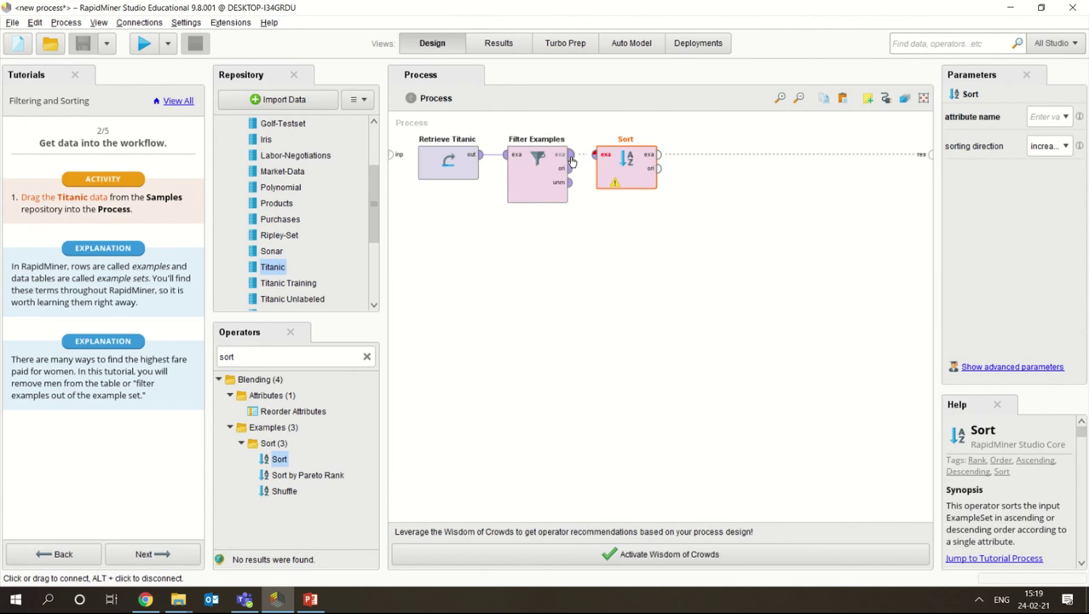
pyautogui.click(569, 156)
pyautogui.click(598, 155)
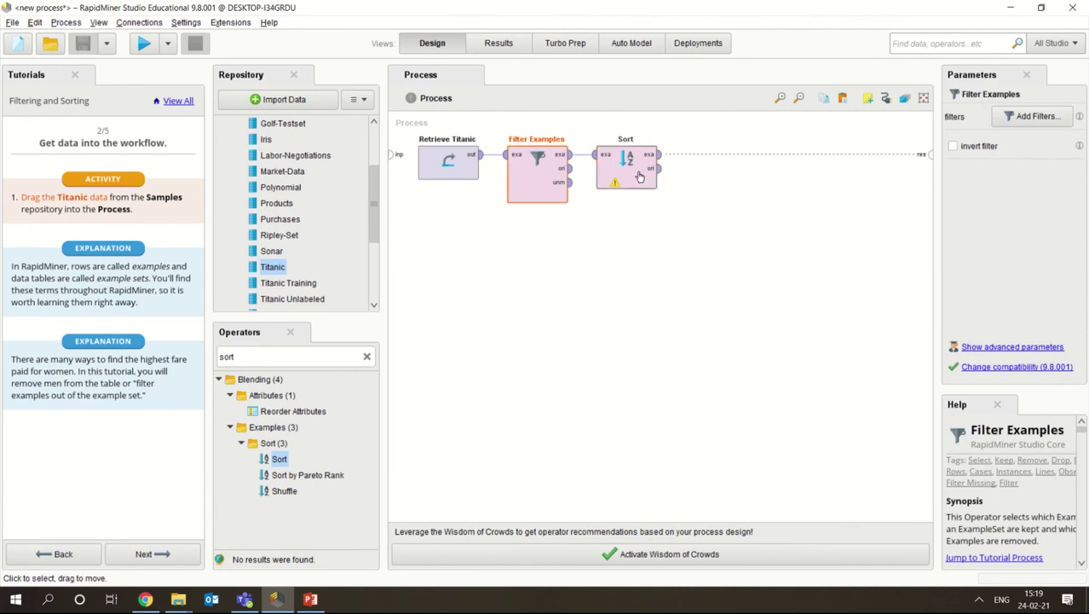
# - Set the Sort operator to order by the Passenger Fare attribute in decreasing direction
pyautogui.click(637, 175)
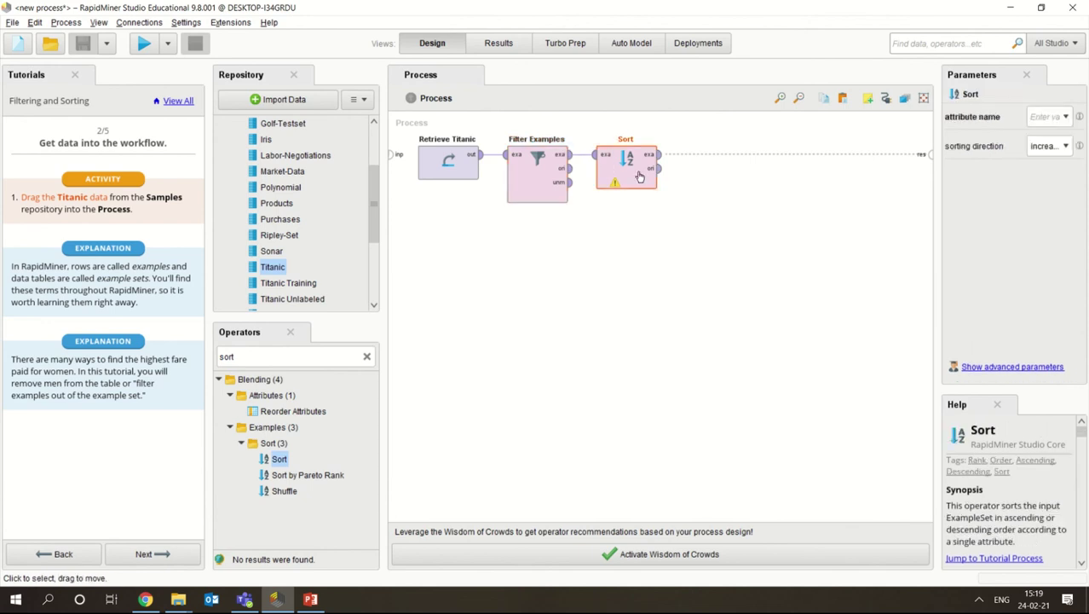
pyautogui.click(1064, 118)
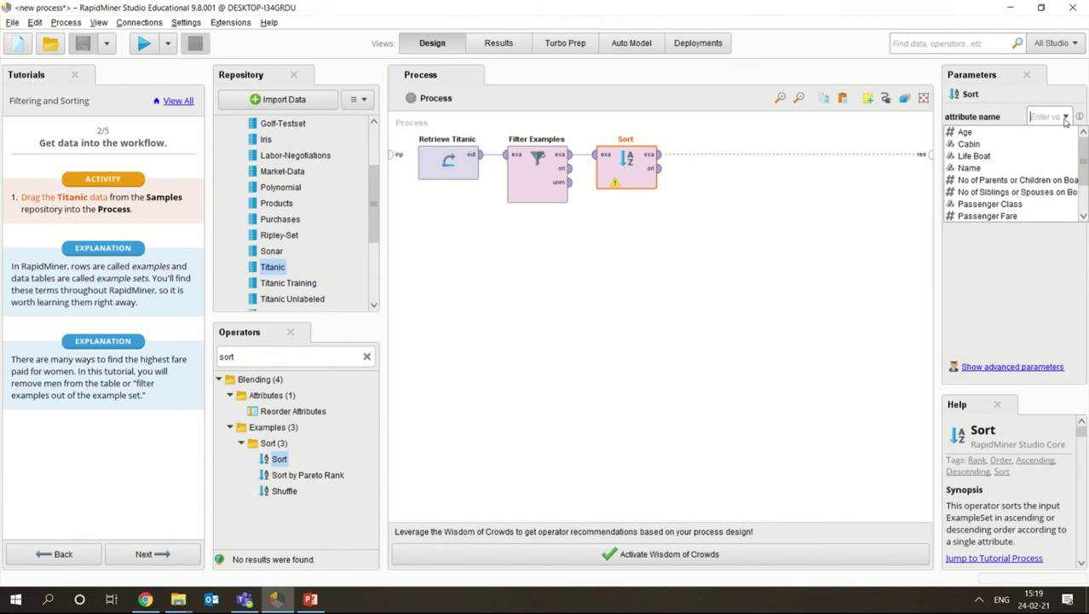
pyautogui.click(980, 215)
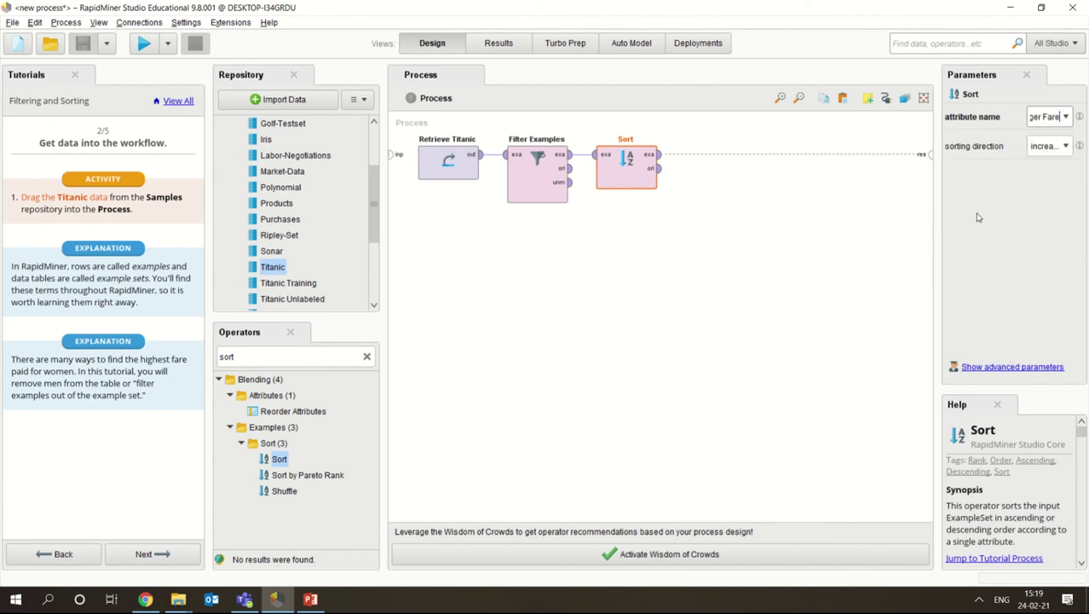
pyautogui.click(1065, 145)
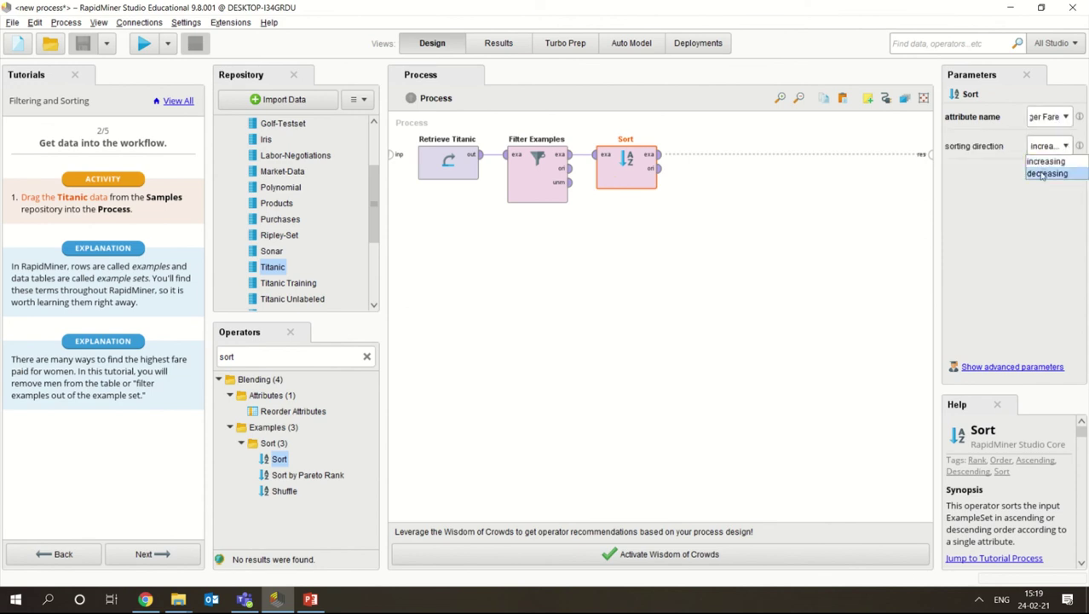
pyautogui.click(1041, 175)
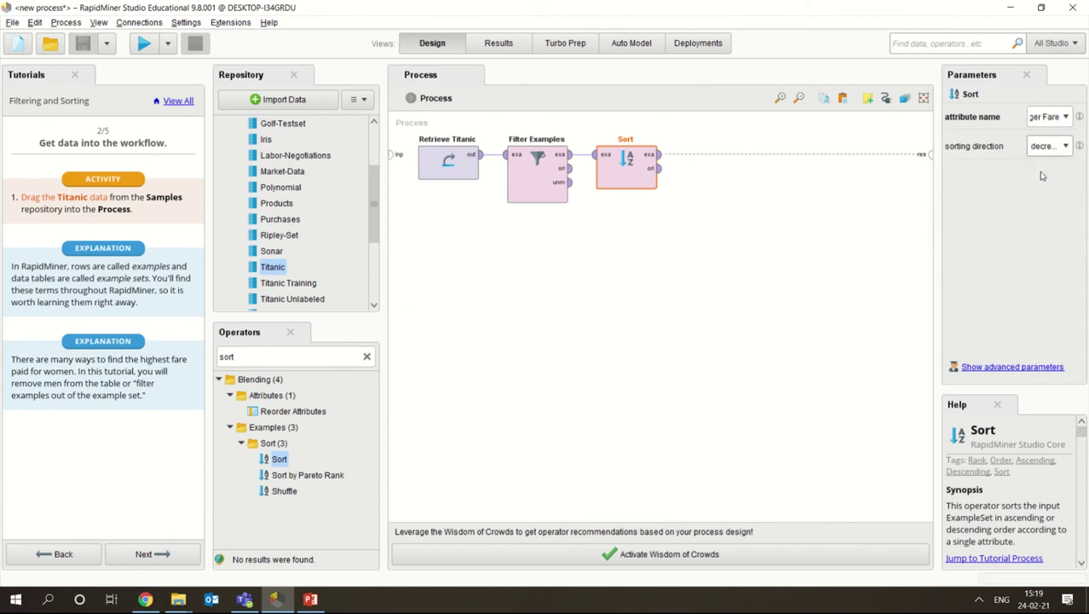
# - Connect the example output of Sort to the process result port and run the process
pyautogui.click(665, 159)
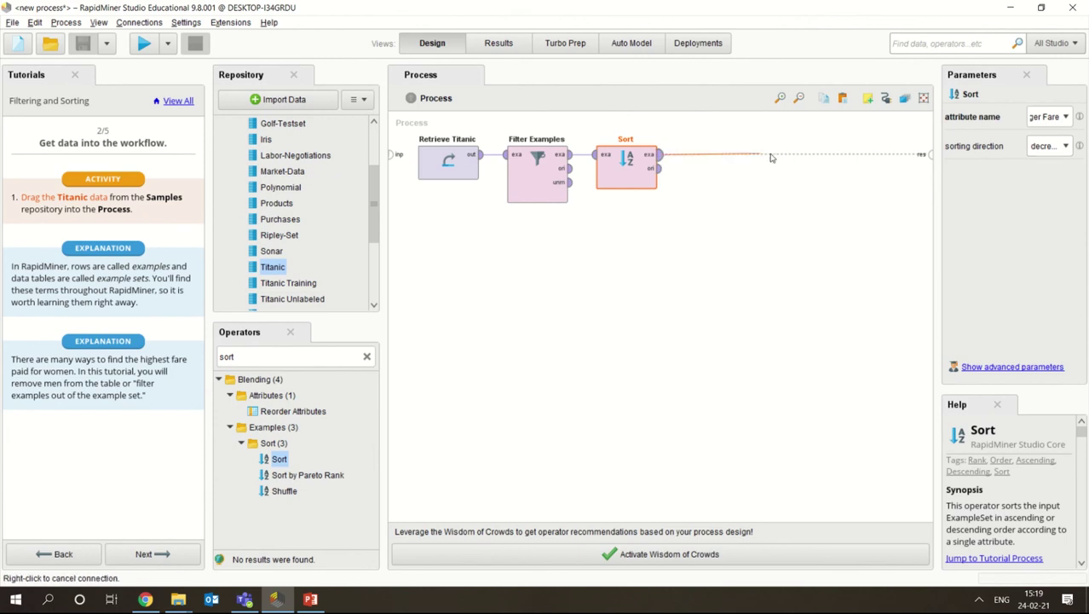
pyautogui.click(930, 155)
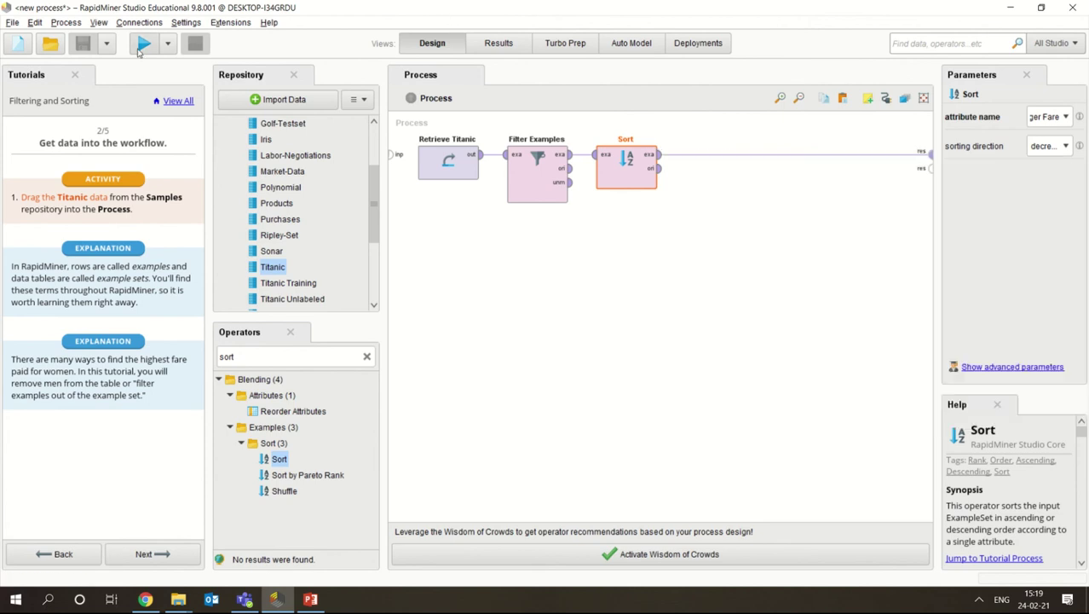
pyautogui.click(142, 46)
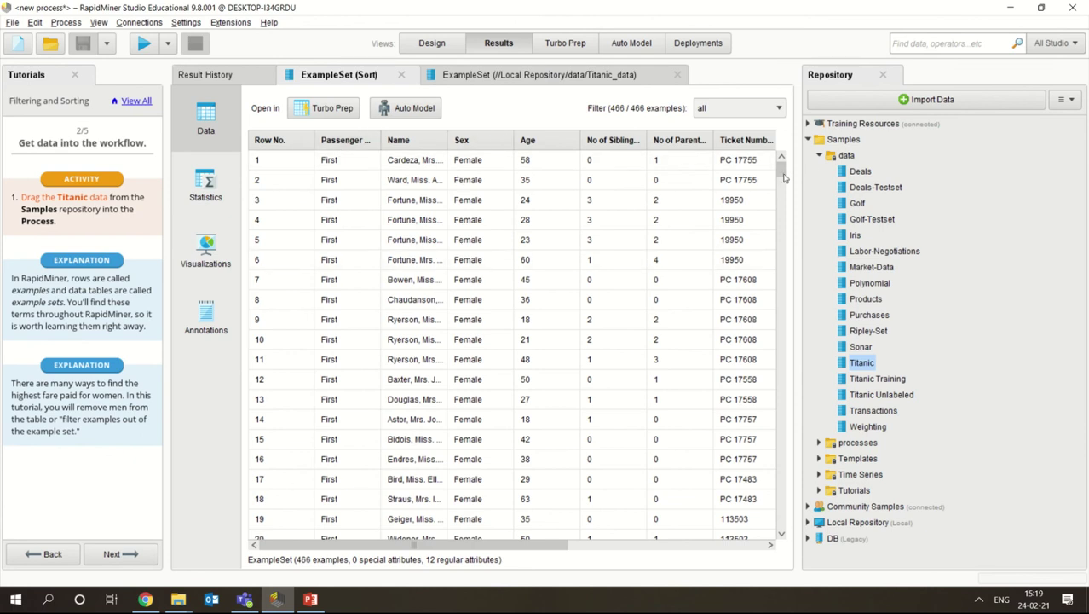
# - Examine the sorted result rows and the statistics of the Sex attribute, returning to the data table when finished
pyautogui.moveTo(782, 176); pyautogui.dragTo(746, 541)
pyautogui.scroll(20, 741, 213)
pyautogui.moveTo(782, 168); pyautogui.dragTo(755, 152)
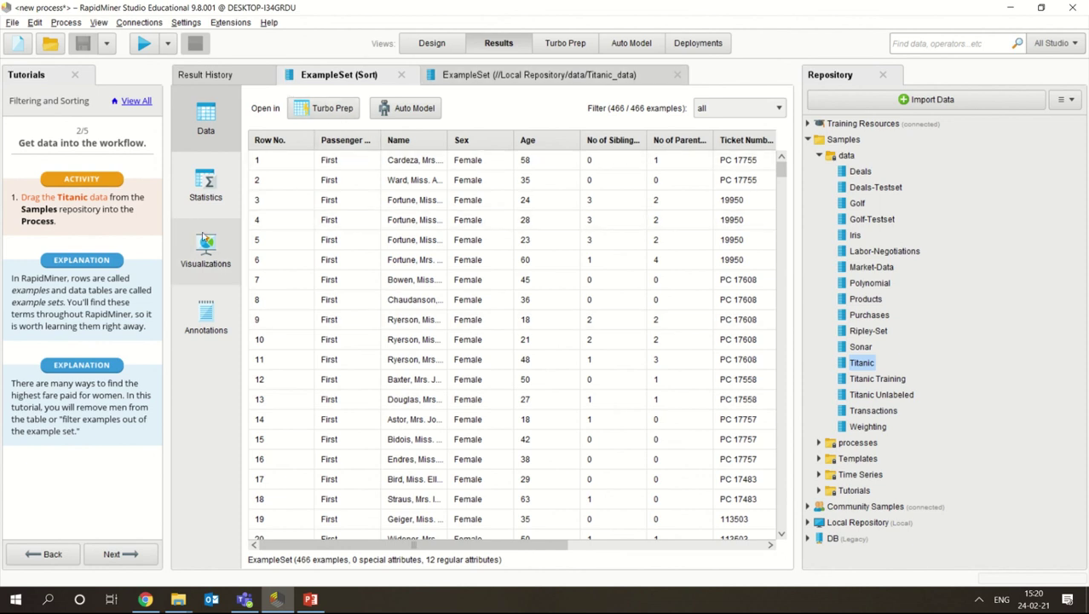
pyautogui.click(207, 196)
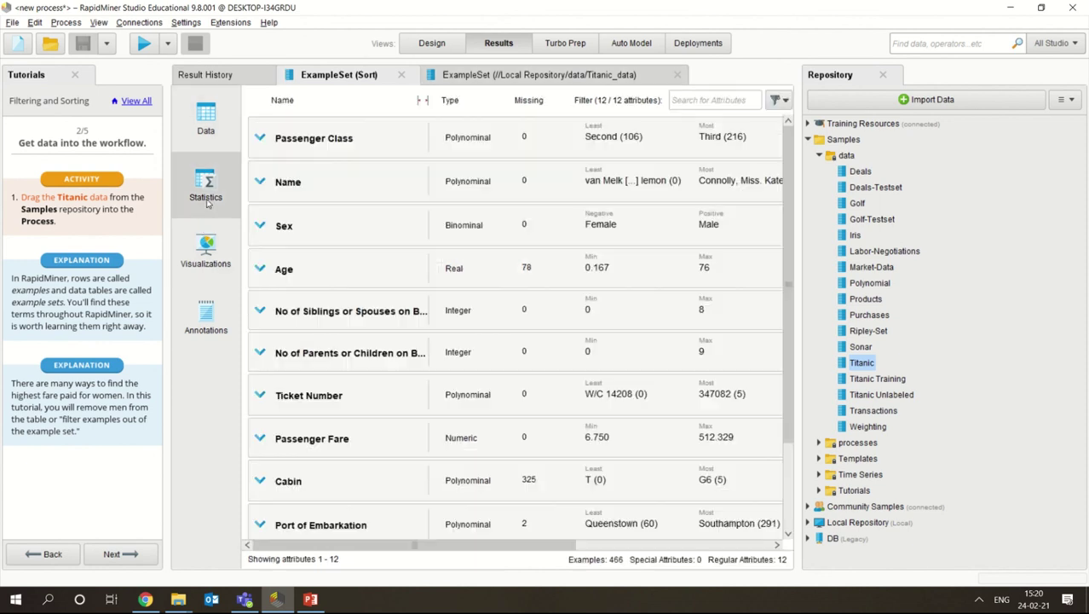
pyautogui.click(265, 233)
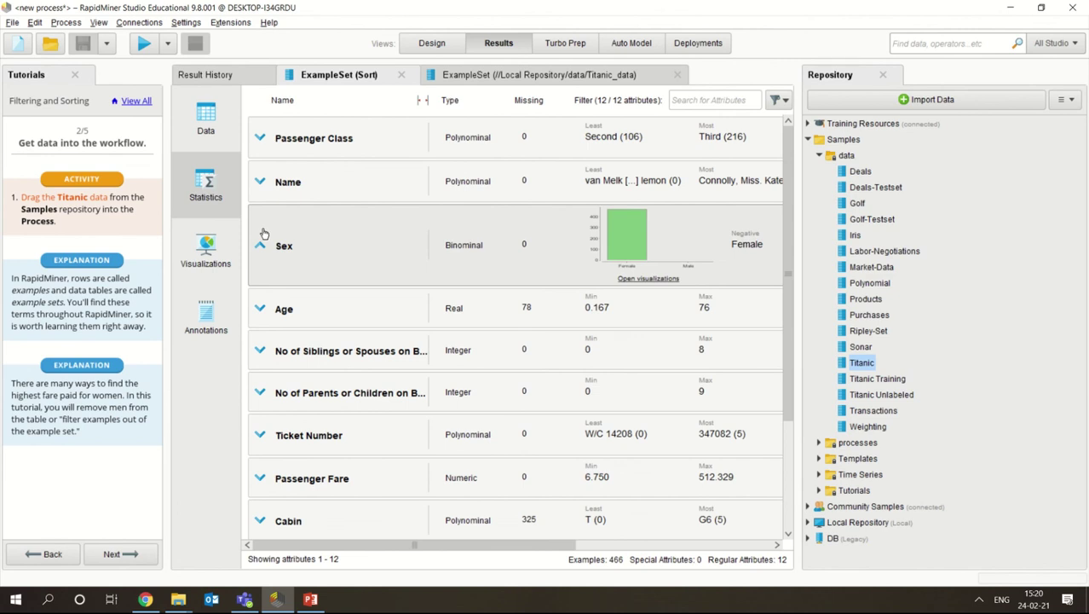
pyautogui.click(261, 247)
pyautogui.click(198, 119)
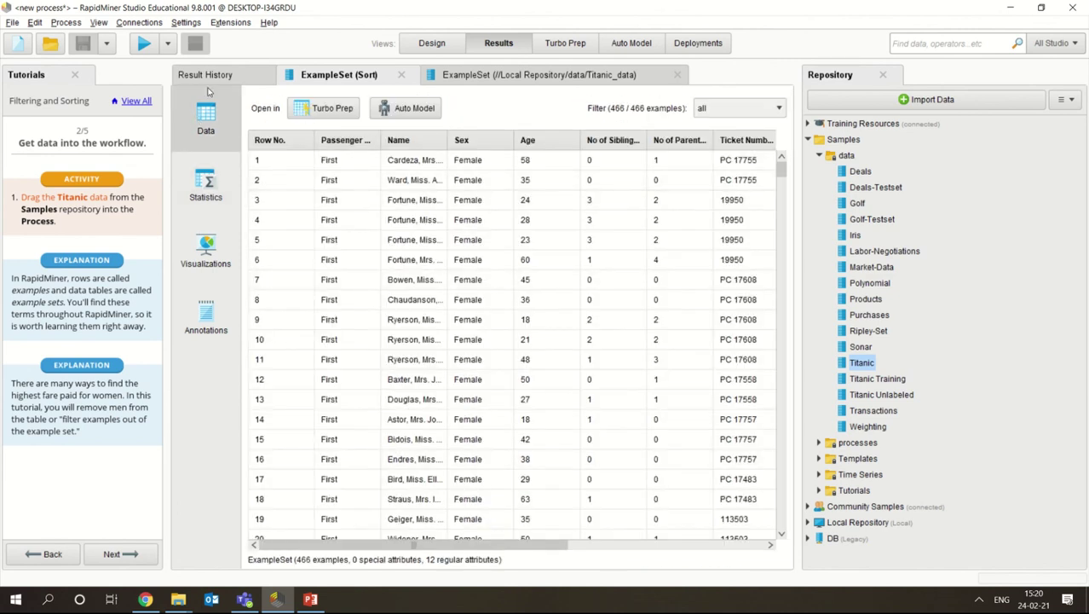
pyautogui.moveTo(490, 9)
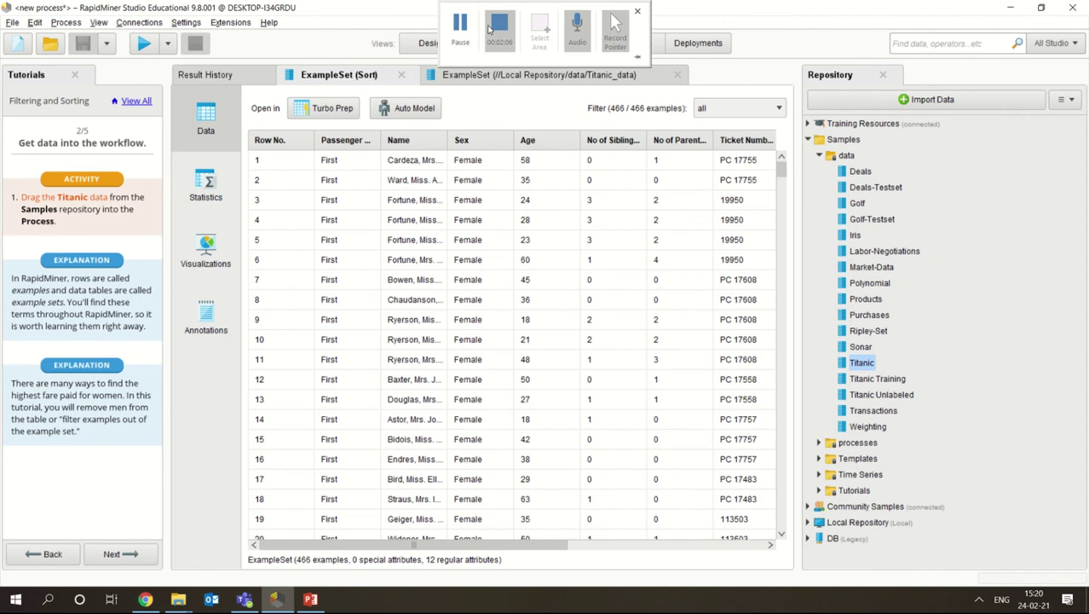